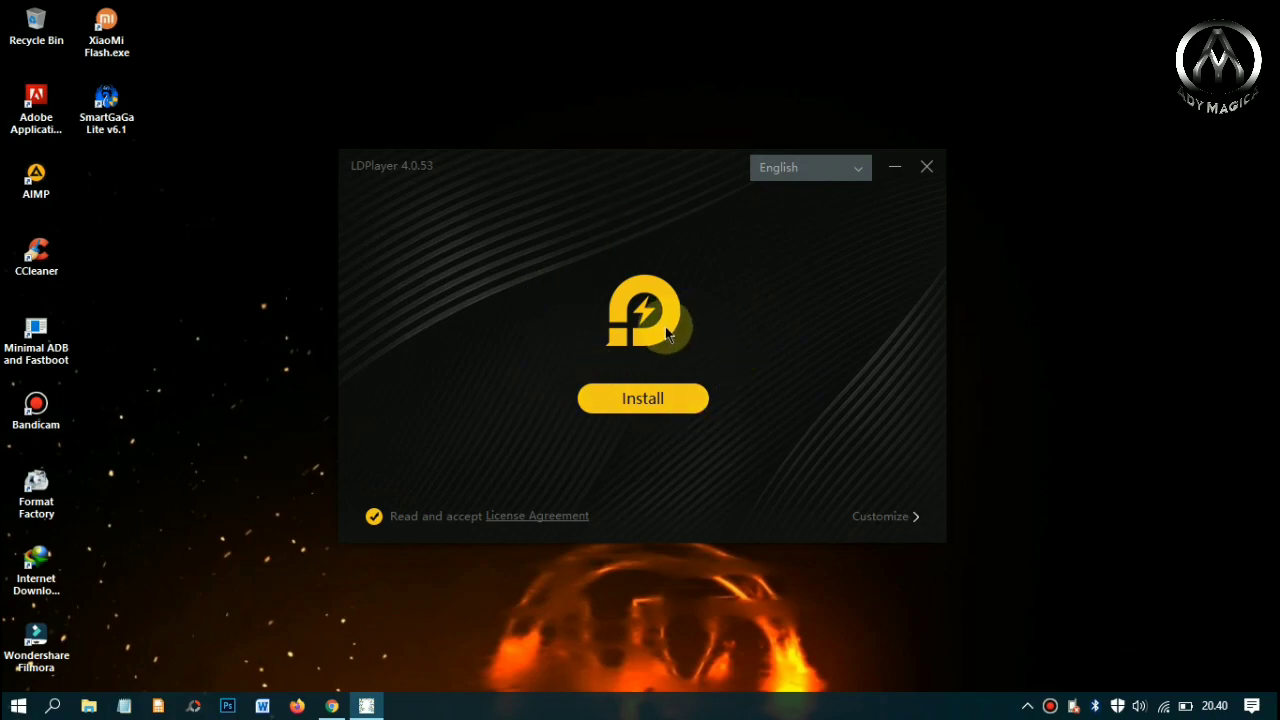
# - Customize the installation path to use the Emulator folder on Local Disk (E:)
pyautogui.click(882, 518)
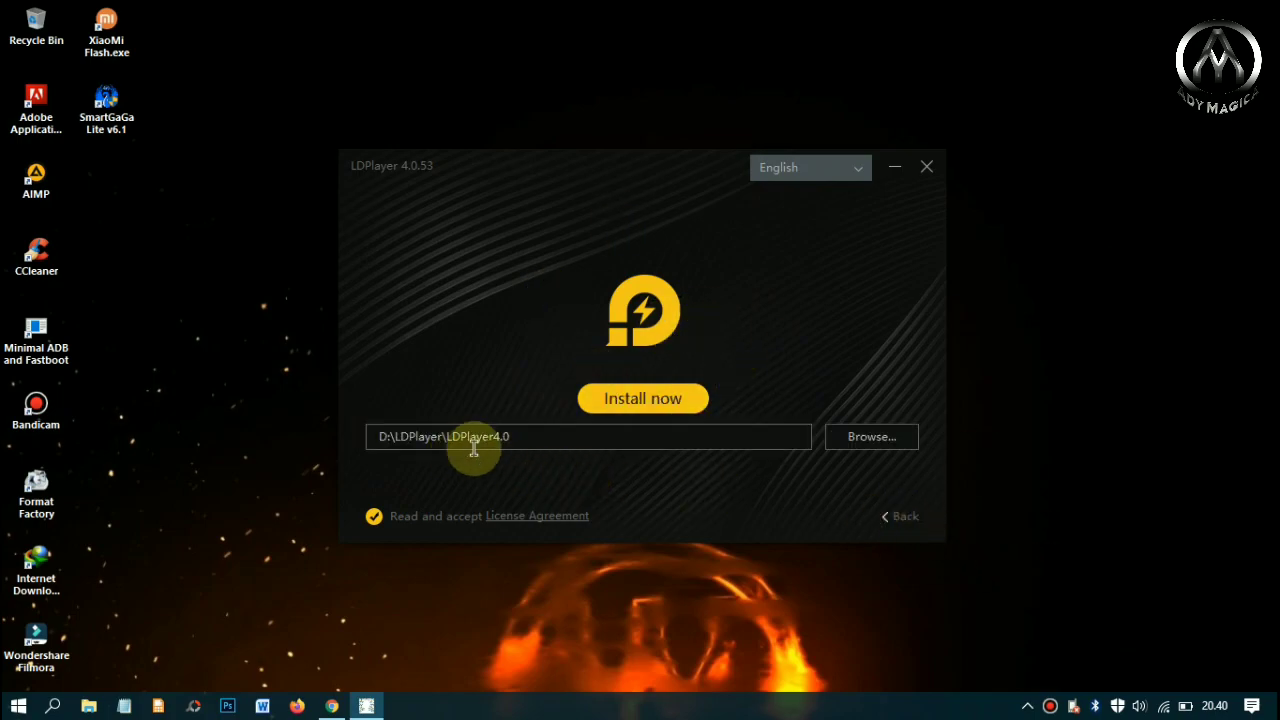
pyautogui.moveTo(505, 437); pyautogui.dragTo(340, 437)
pyautogui.click(866, 441)
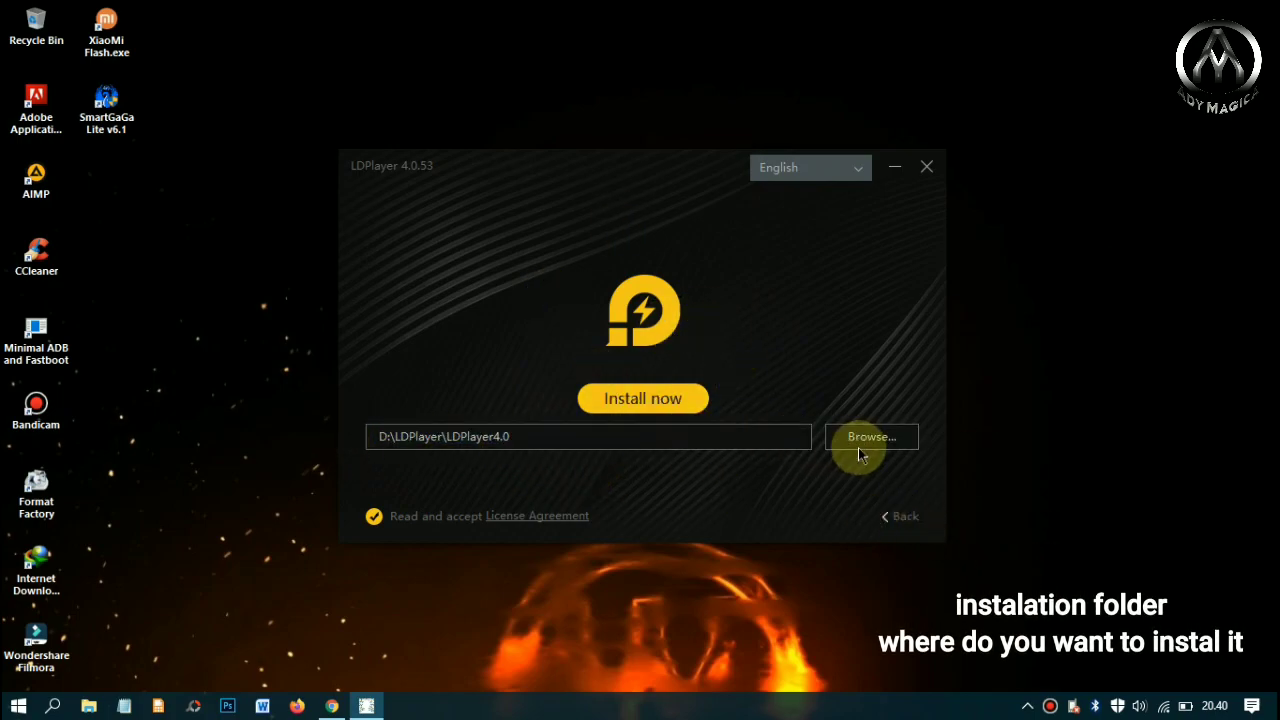
pyautogui.moveTo(645, 206); pyautogui.dragTo(651, 29)
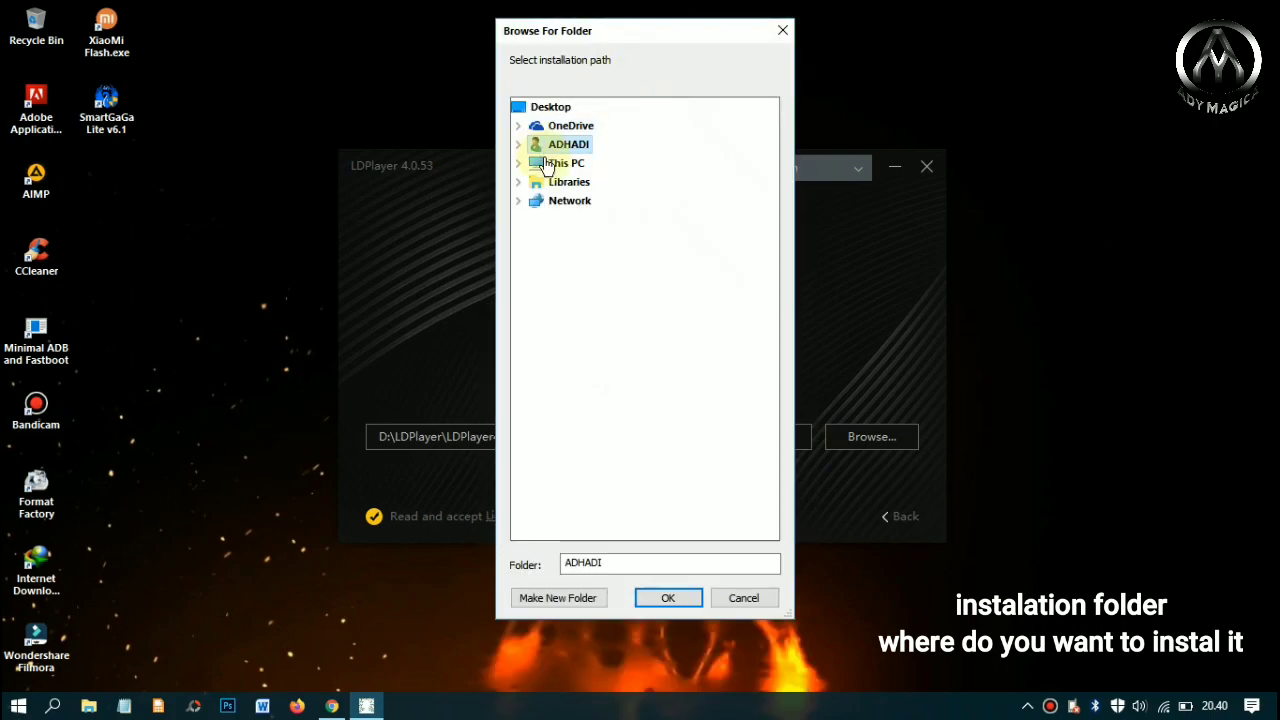
pyautogui.doubleClick(547, 165)
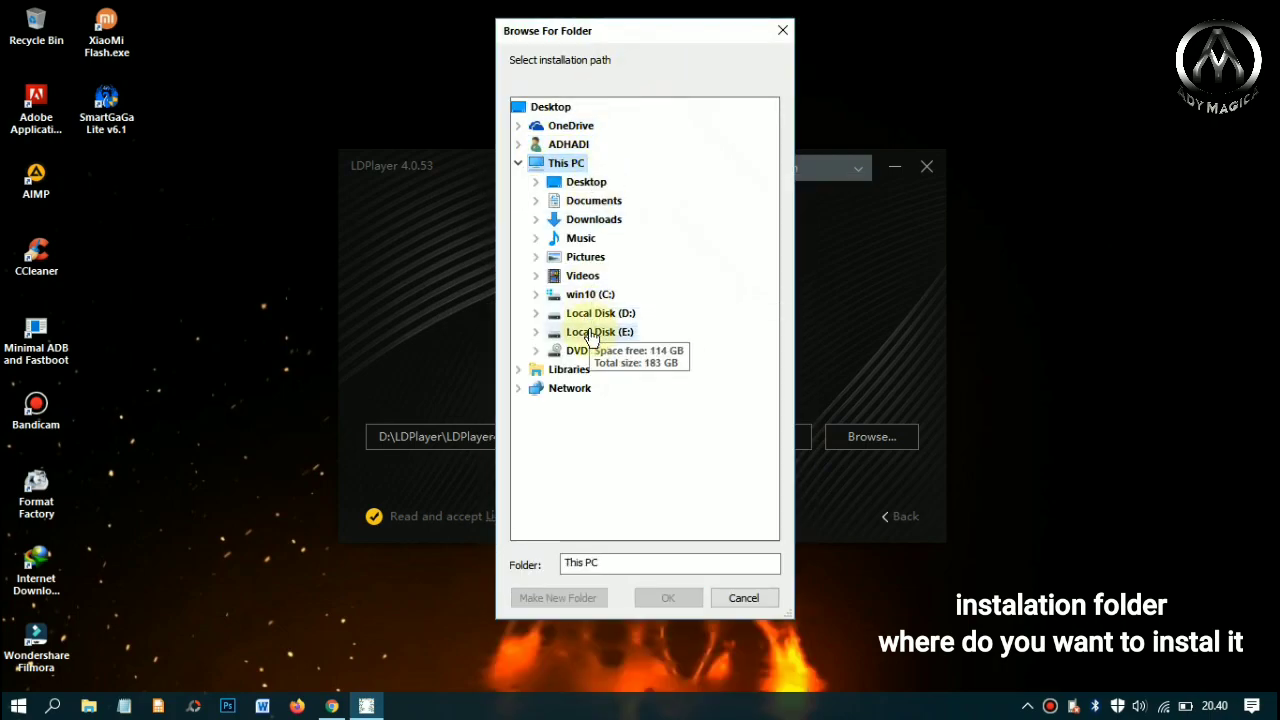
pyautogui.doubleClick(592, 333)
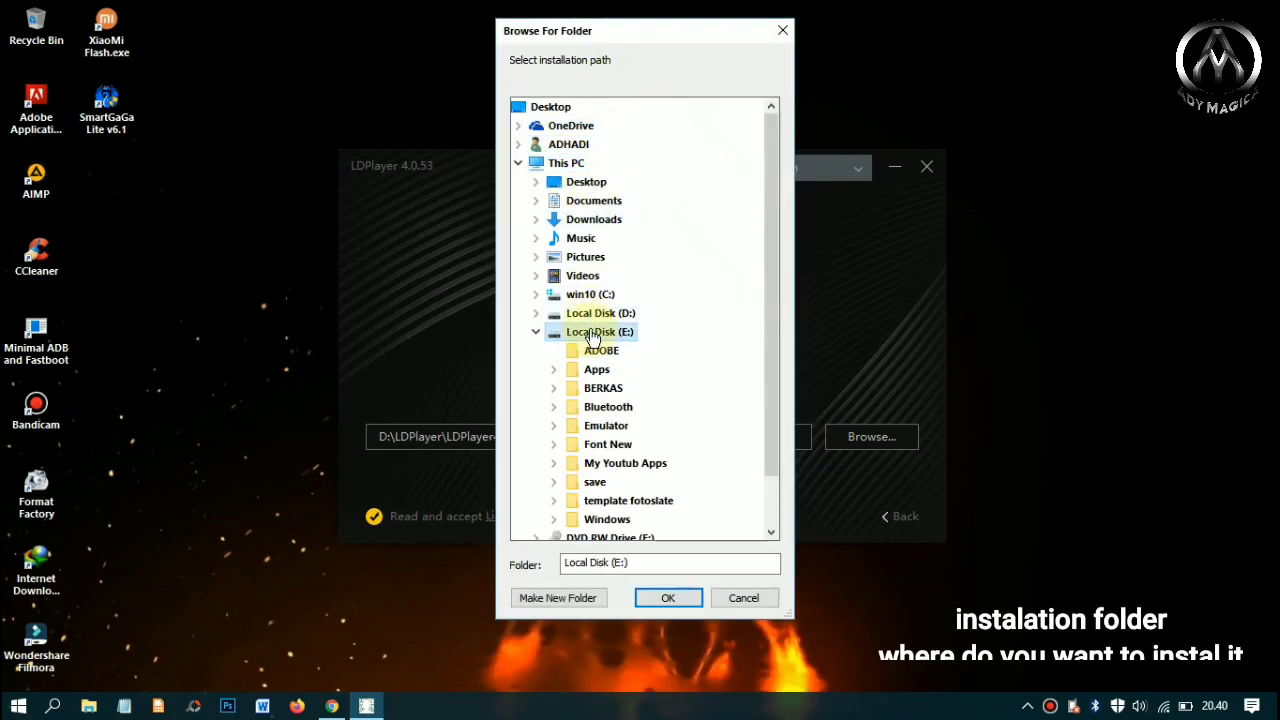
pyautogui.doubleClick(610, 430)
pyautogui.click(668, 598)
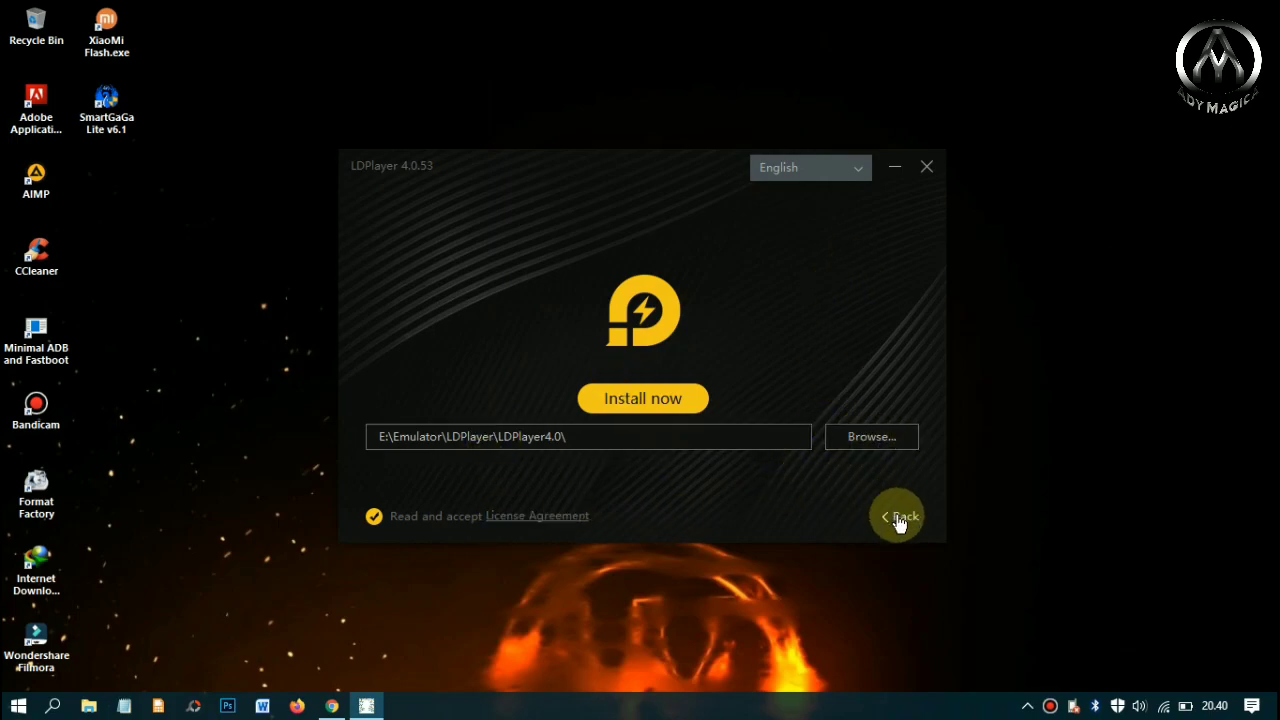
# - Install LDPlayer 4.0.53 and close the installer without starting the emulator
pyautogui.click(657, 400)
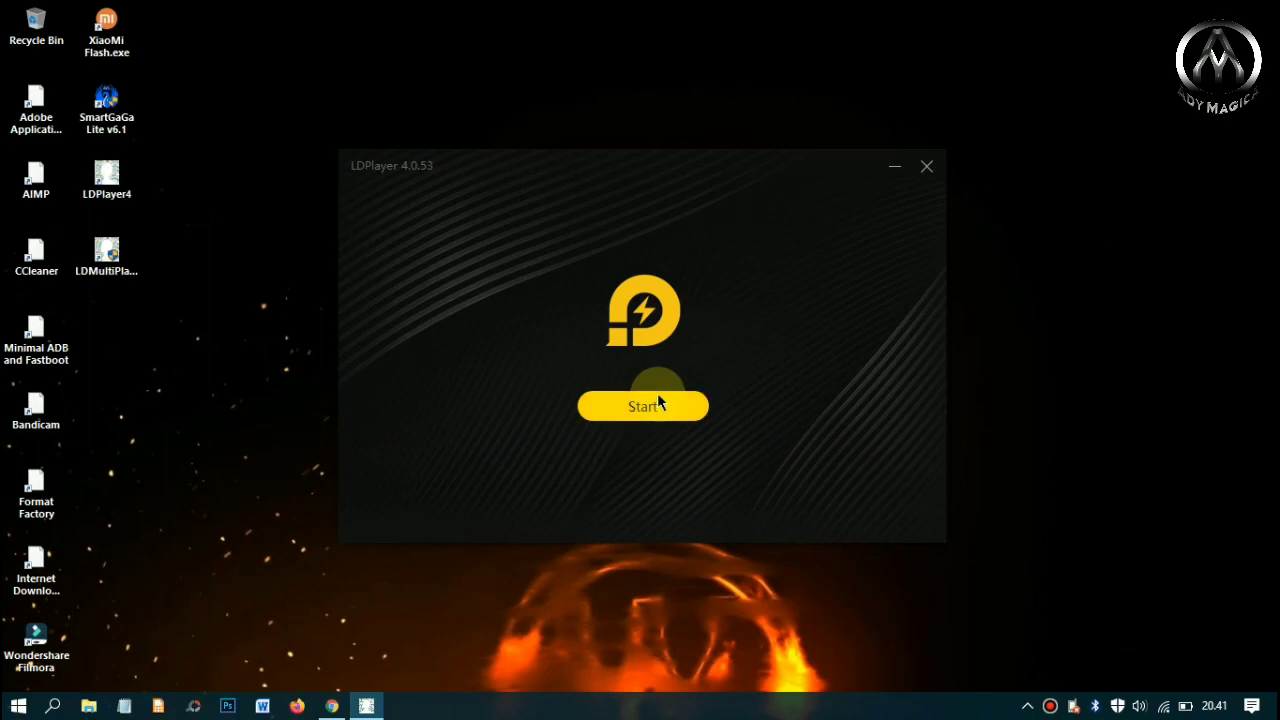
pyautogui.click(925, 168)
pyautogui.moveTo(261, 167); pyautogui.dragTo(214, 260)
# - Launch LDMultiPlayer4 from its desktop shortcut
pyautogui.click(107, 262)
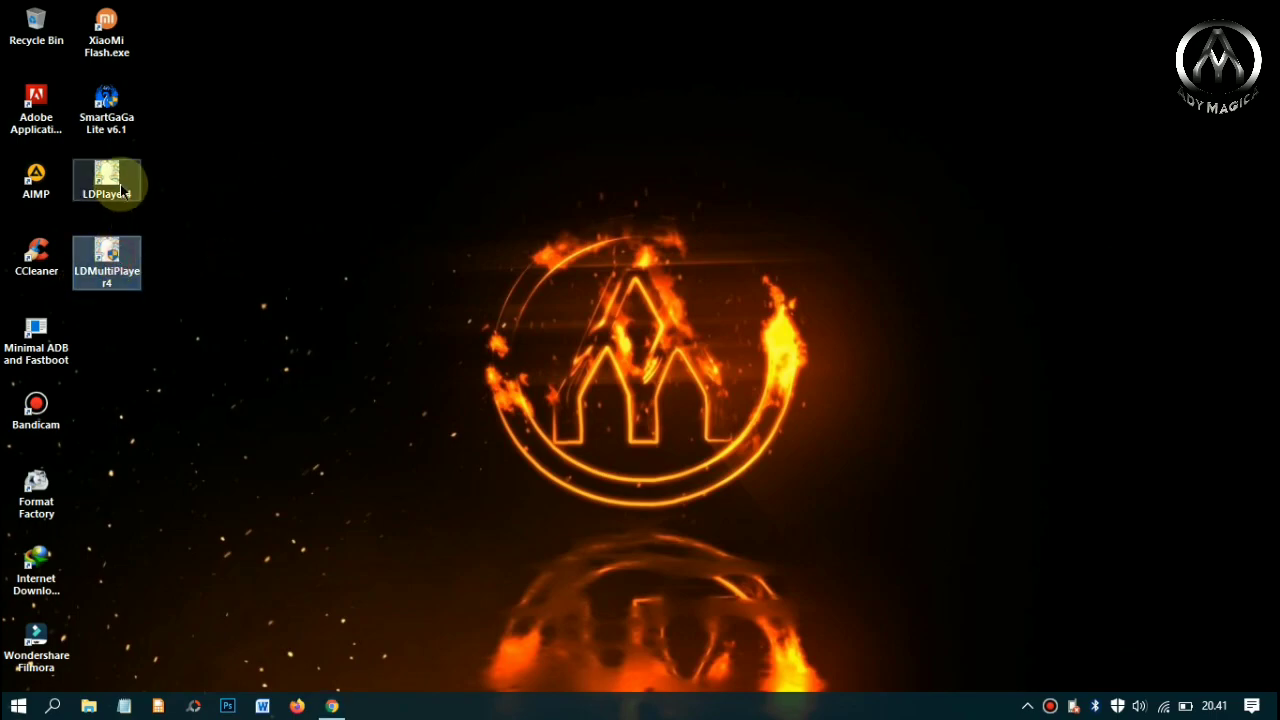
pyautogui.click(120, 273)
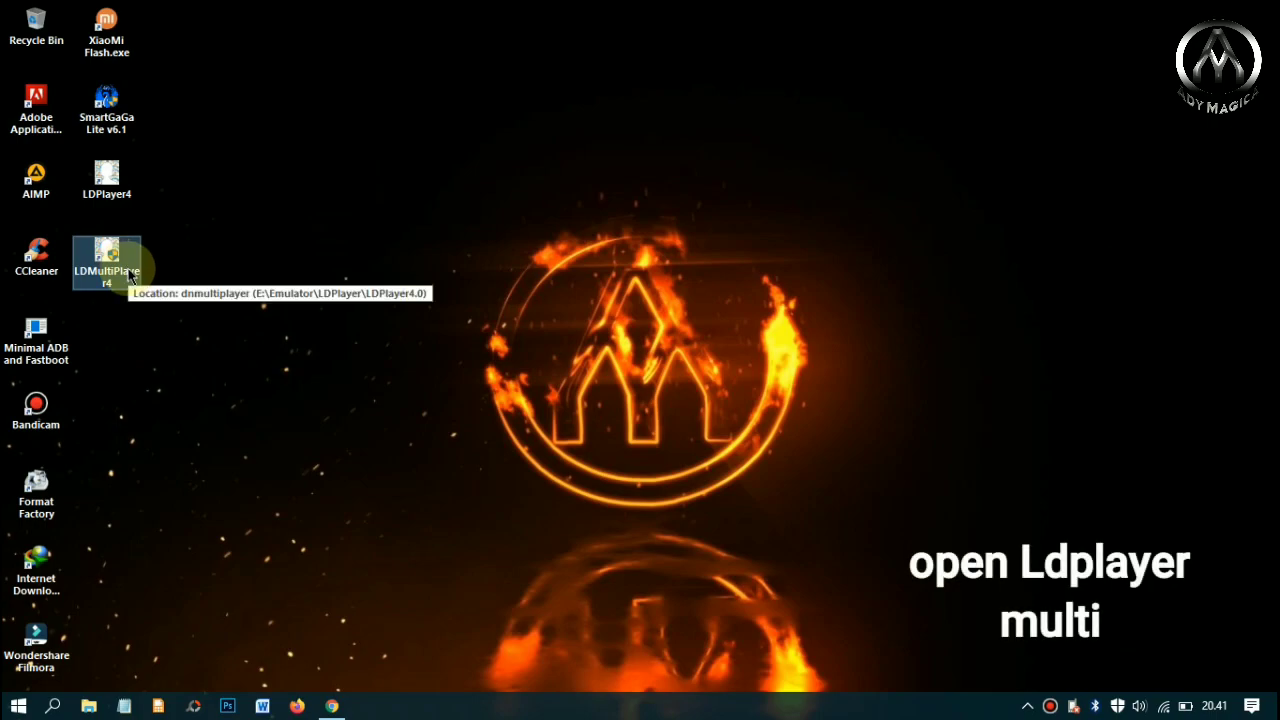
pyautogui.doubleClick(128, 276)
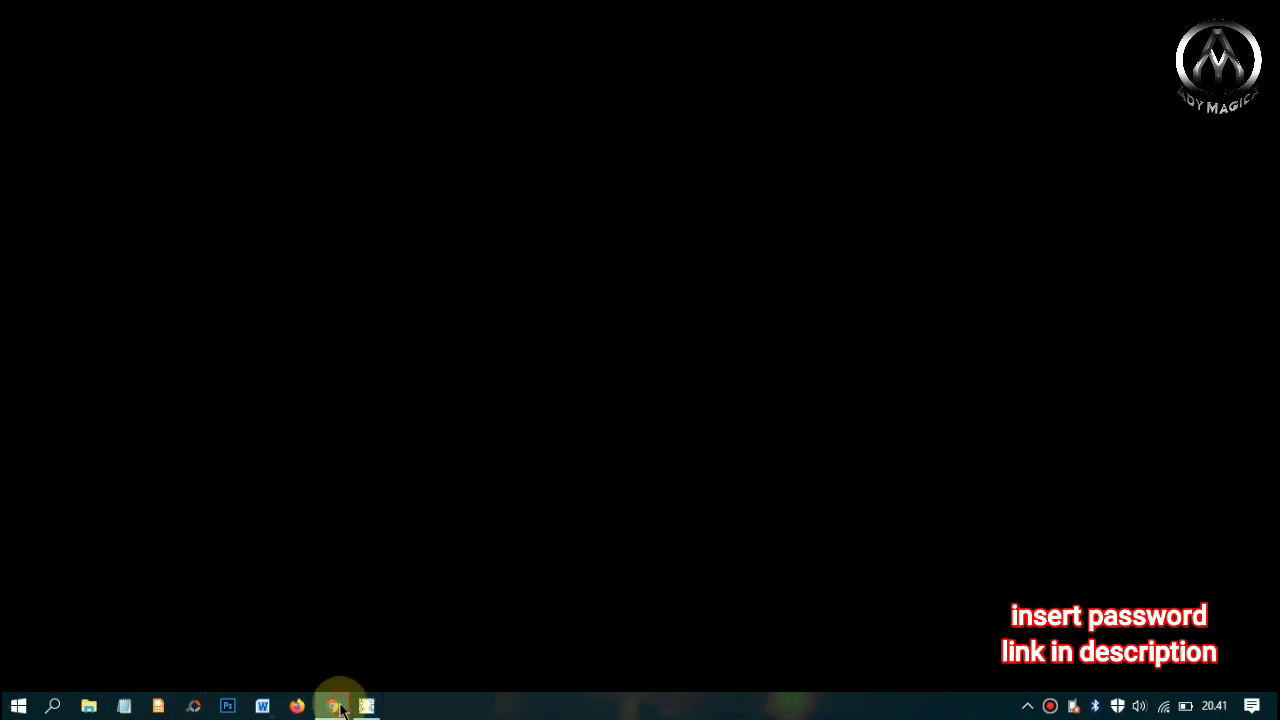
# - Switch to Chrome, cut the full URL of the emulator creator's YouTube channel and close the browser
pyautogui.click(331, 706)
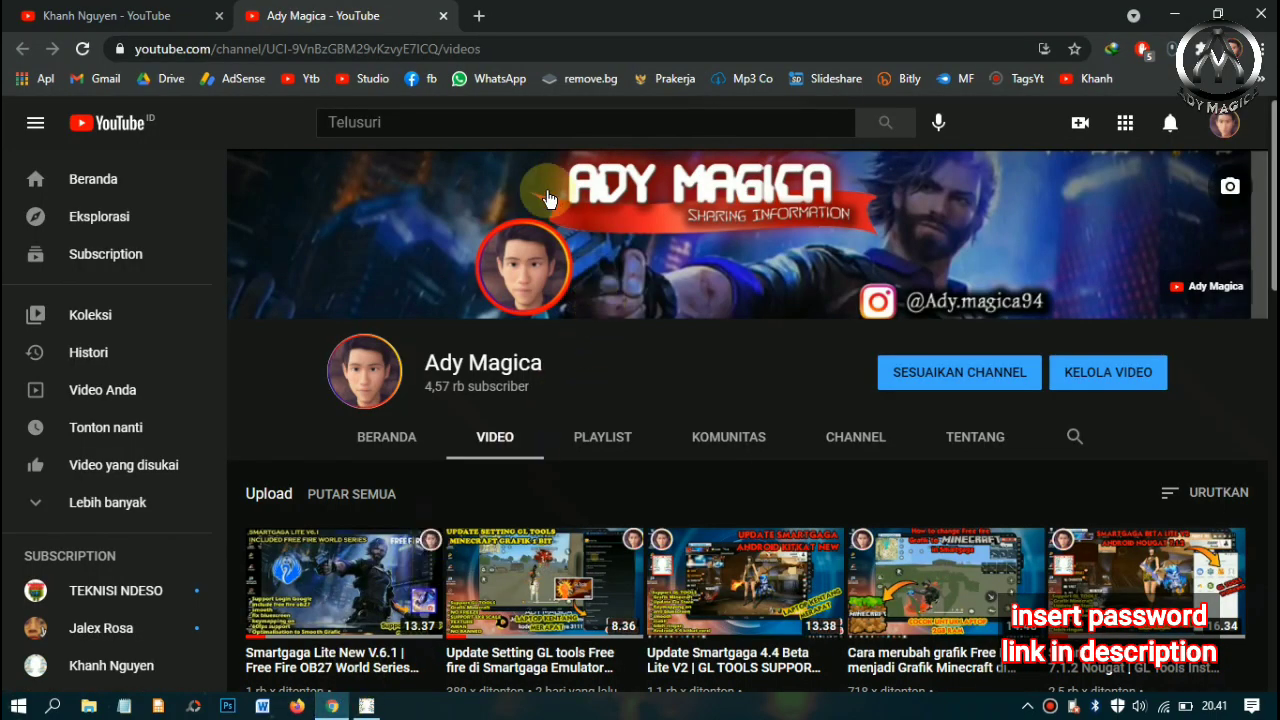
pyautogui.click(443, 16)
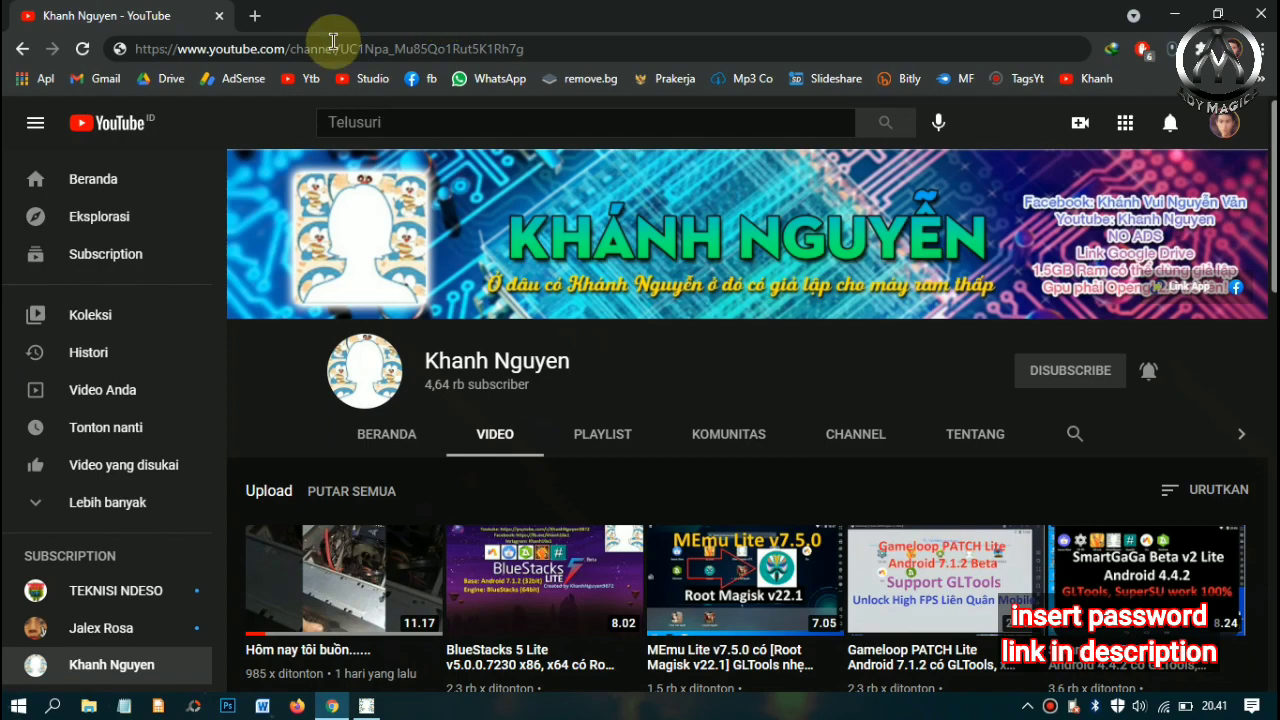
pyautogui.click(544, 40)
pyautogui.moveTo(563, 362); pyautogui.dragTo(425, 362)
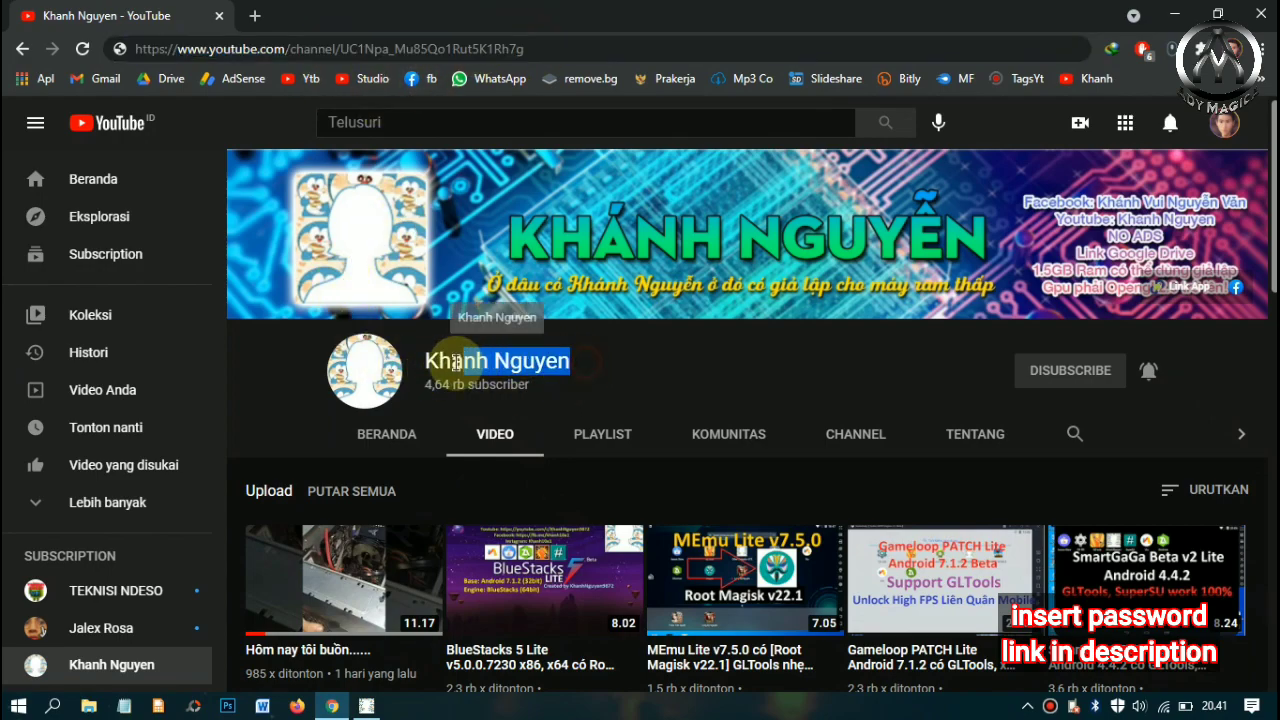
pyautogui.click(534, 43)
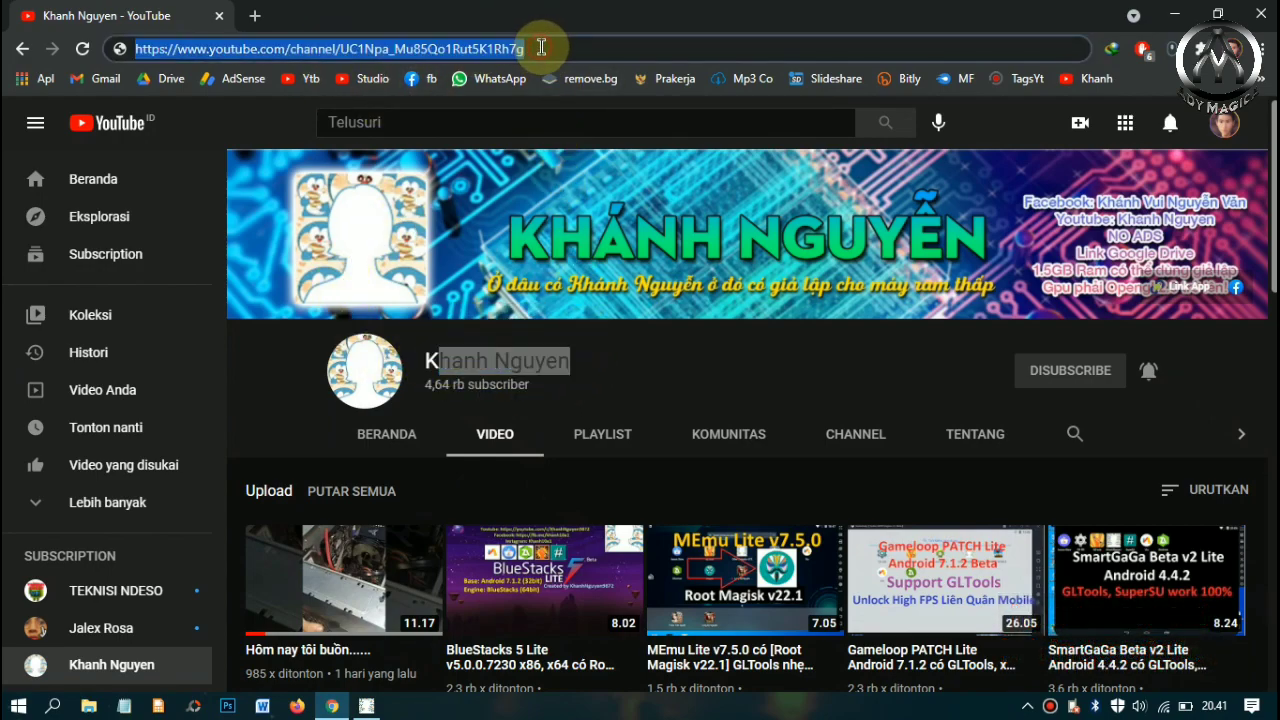
pyautogui.click(565, 44)
pyautogui.moveTo(565, 44); pyautogui.dragTo(129, 54)
pyautogui.rightClick(222, 49)
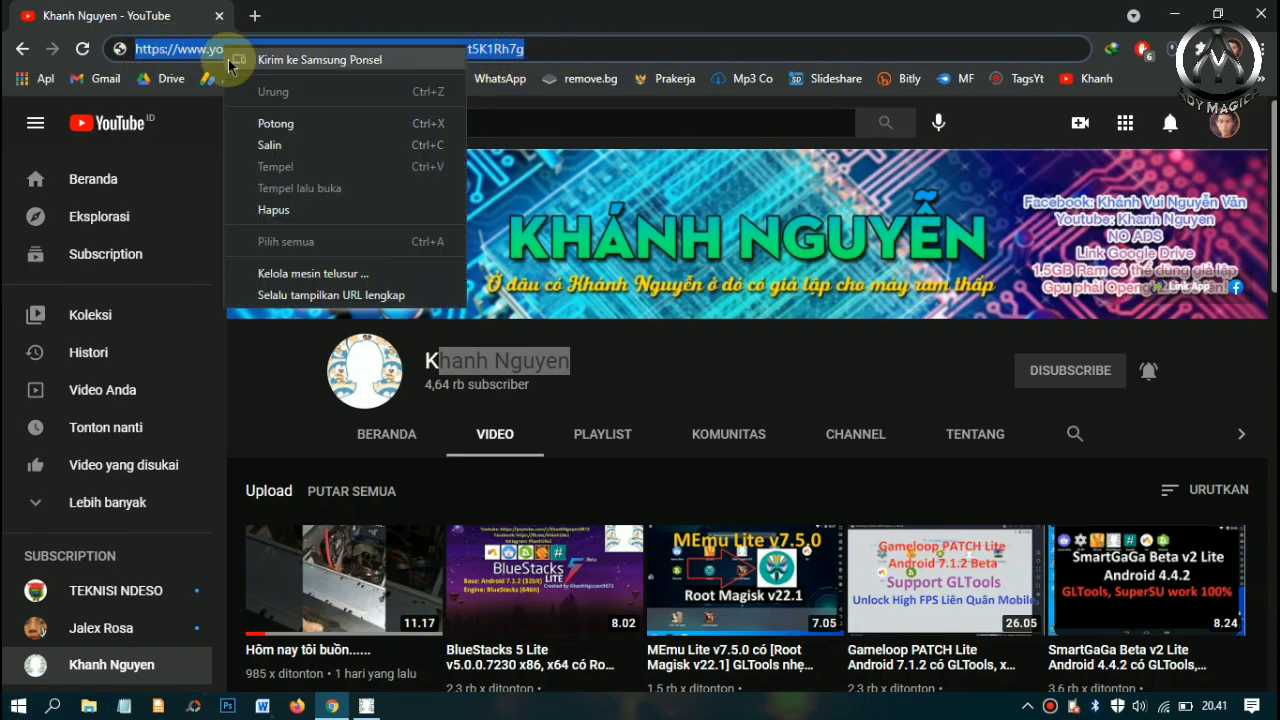
pyautogui.click(273, 124)
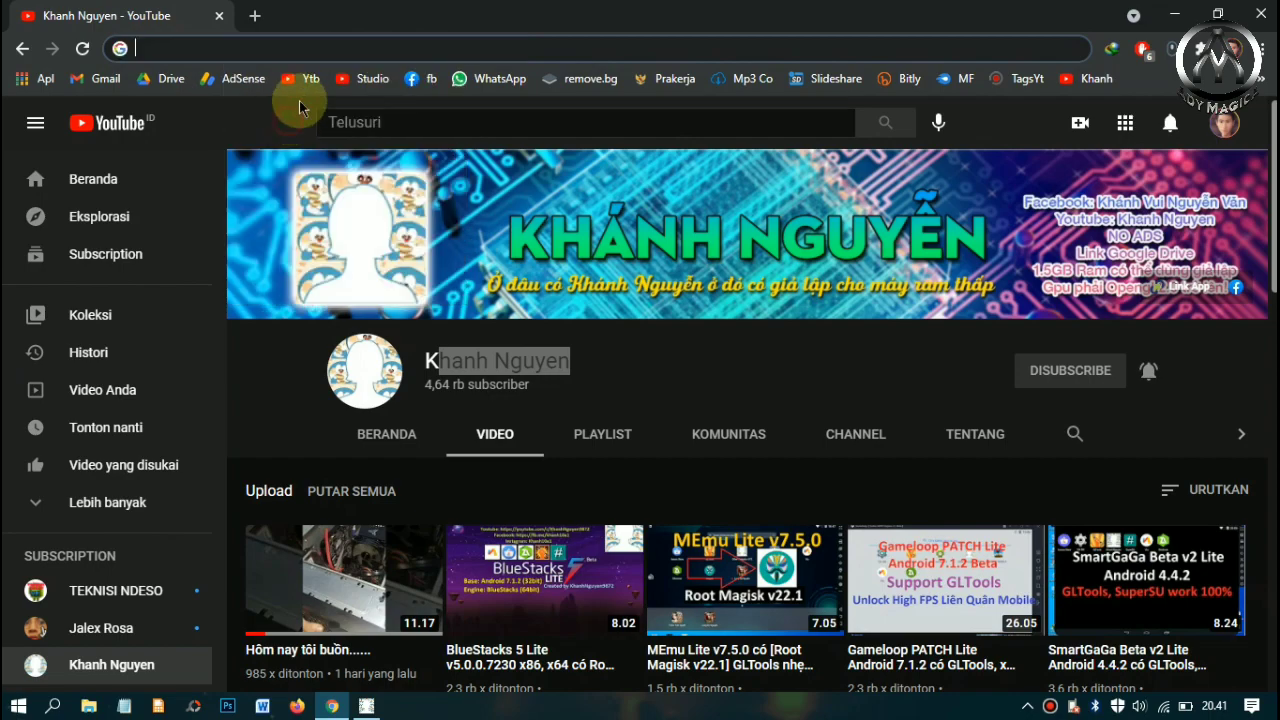
pyautogui.click(1260, 14)
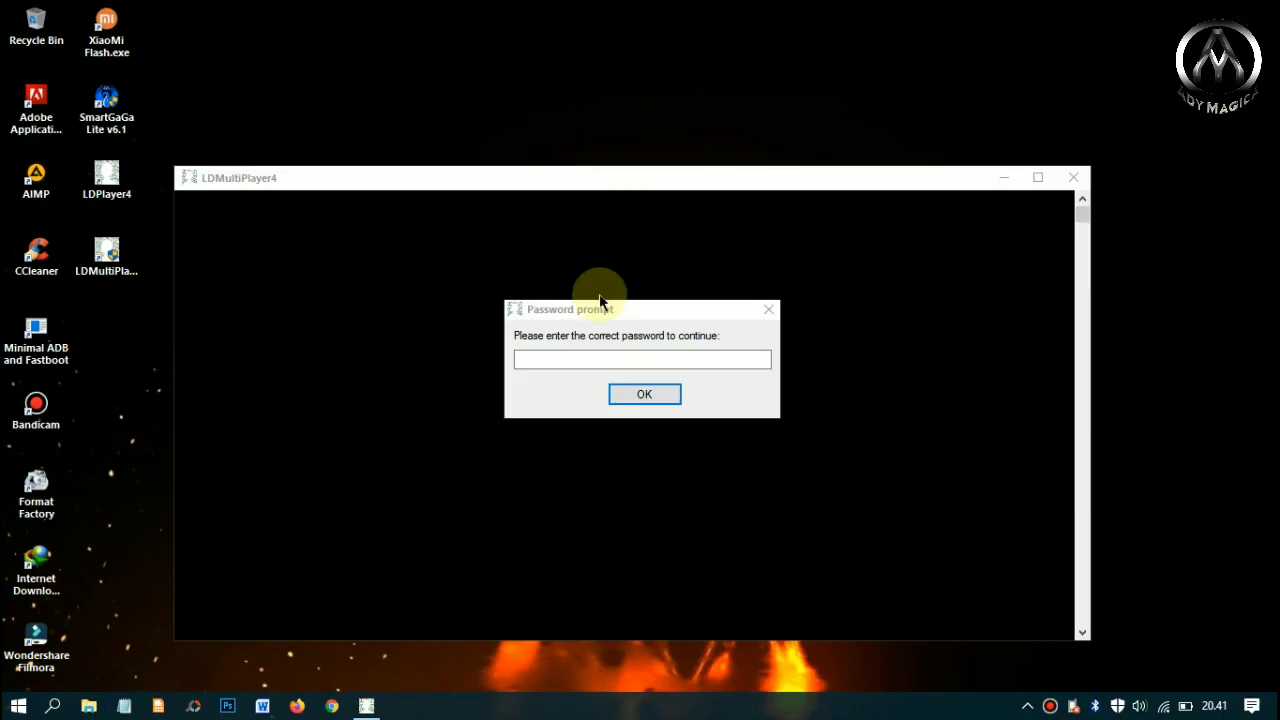
# - Paste the password into the LDMultiPlayer4 password prompt and submit it to start decrypting the files
pyautogui.rightClick(623, 362)
pyautogui.click(700, 442)
pyautogui.click(644, 394)
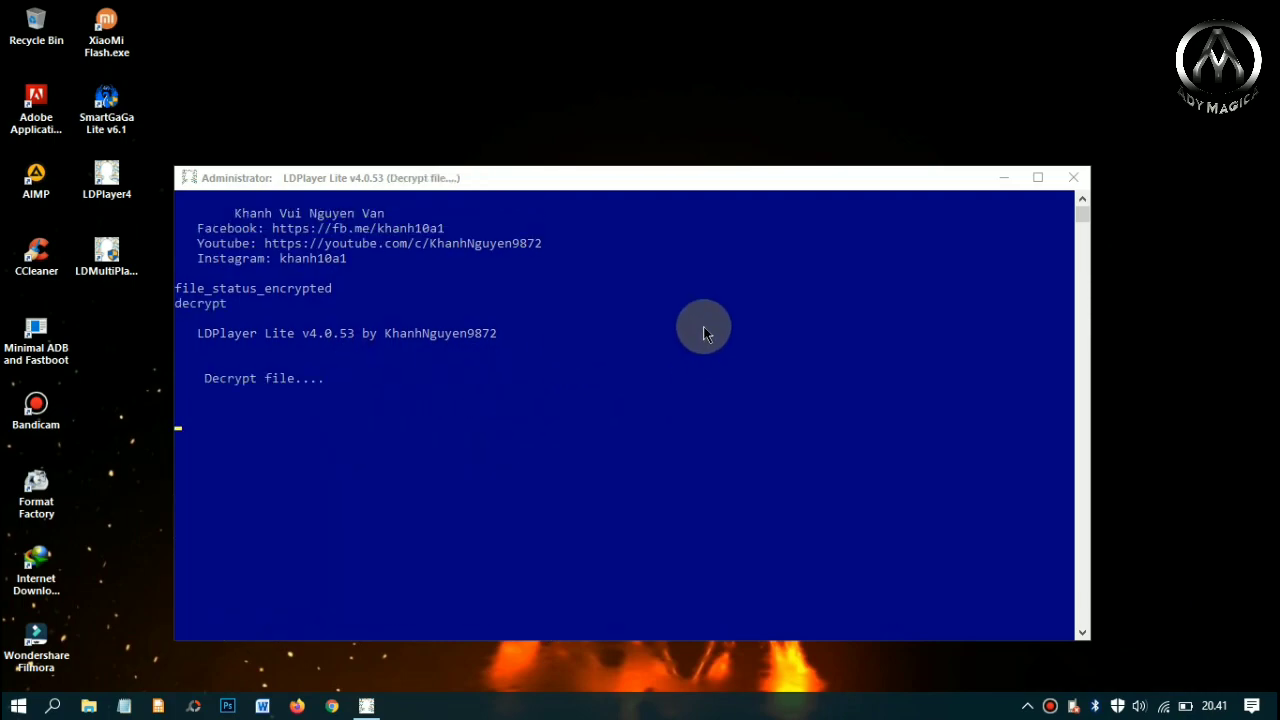
pyautogui.moveTo(650, 178); pyautogui.dragTo(698, 88)
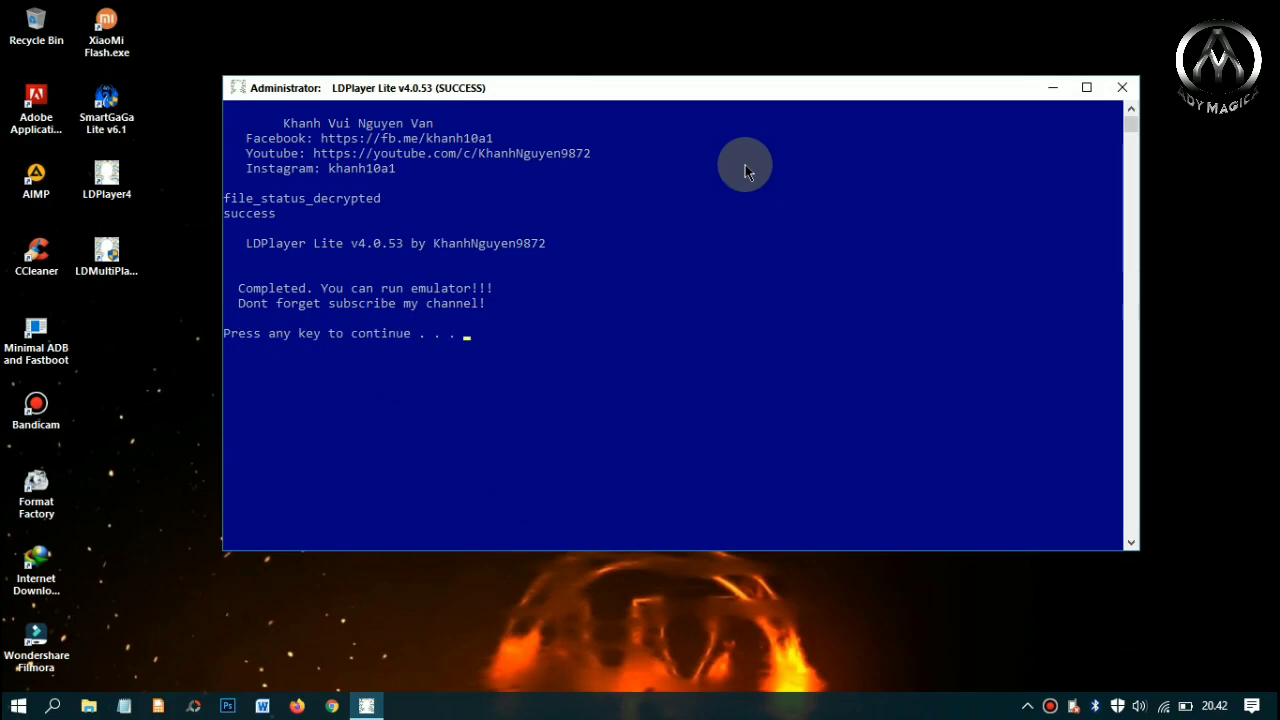
# - Dismiss the completed decryption console and close the web pages it opens
pyautogui.press('Return')
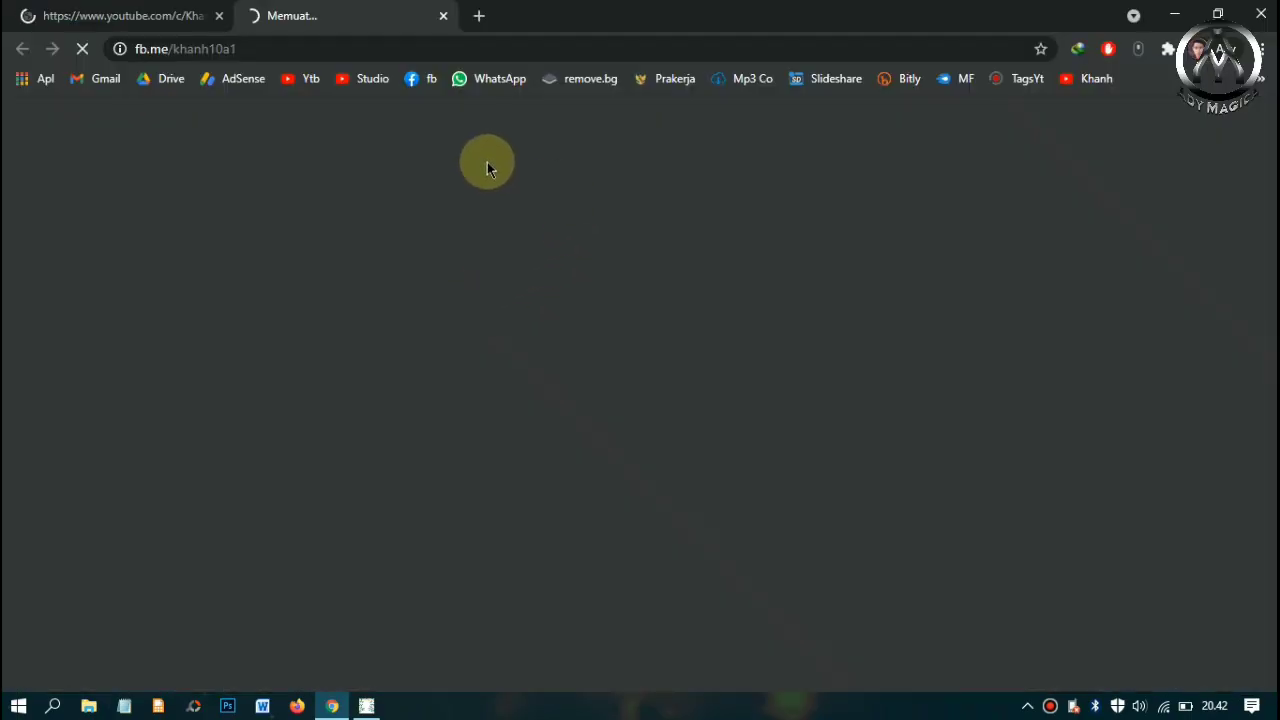
pyautogui.click(443, 16)
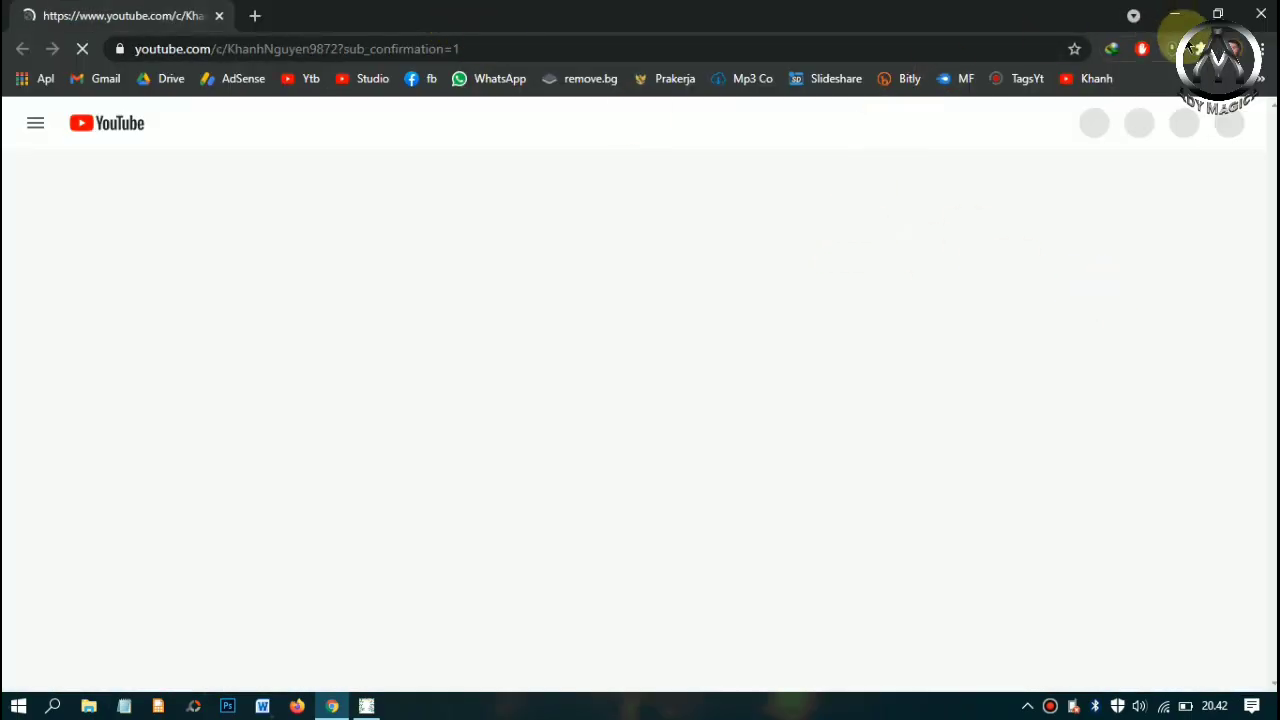
pyautogui.click(1261, 14)
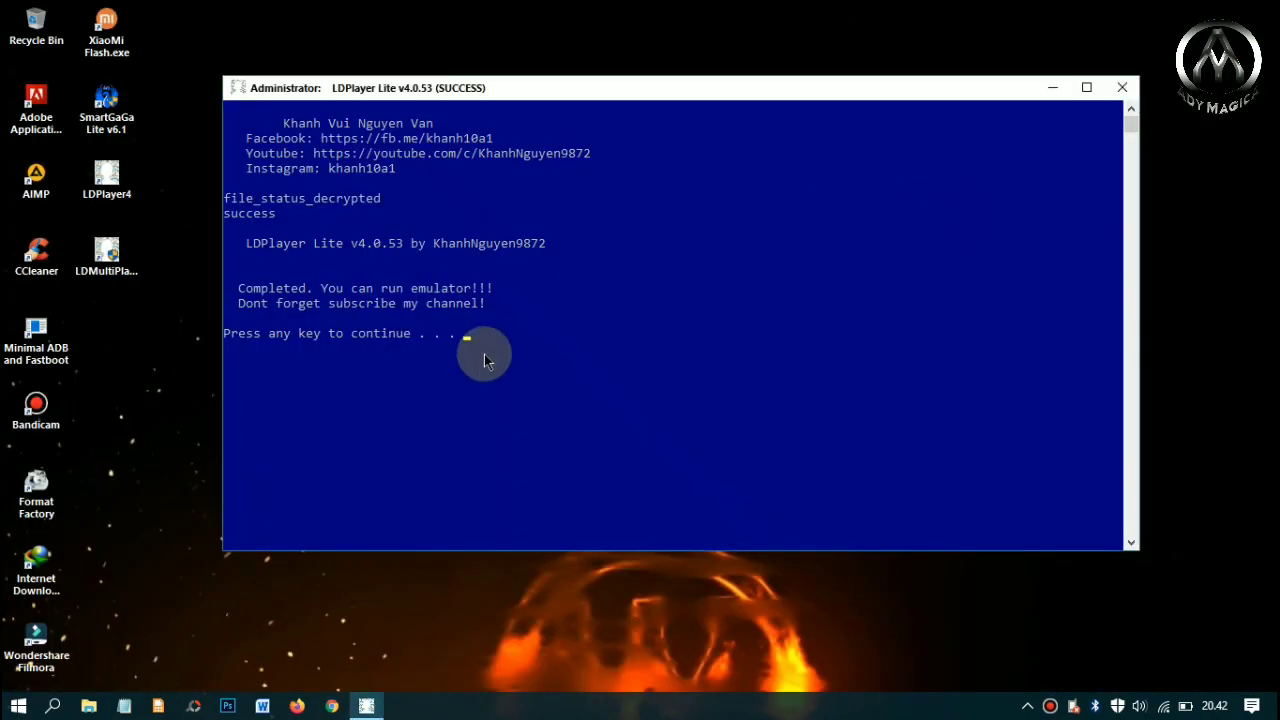
pyautogui.press('Return')
# - Launch LDPlayer4 from its desktop shortcut
pyautogui.rightClick(334, 241)
pyautogui.click(368, 298)
pyautogui.click(107, 180)
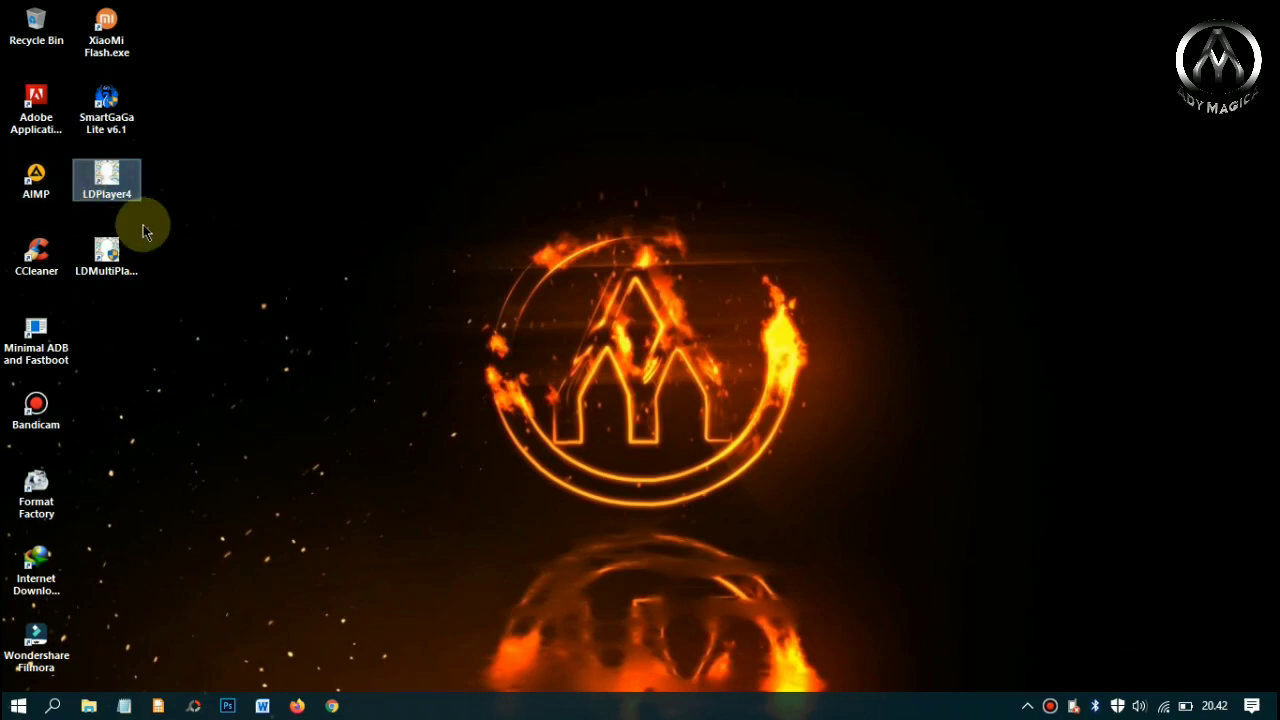
pyautogui.doubleClick(112, 177)
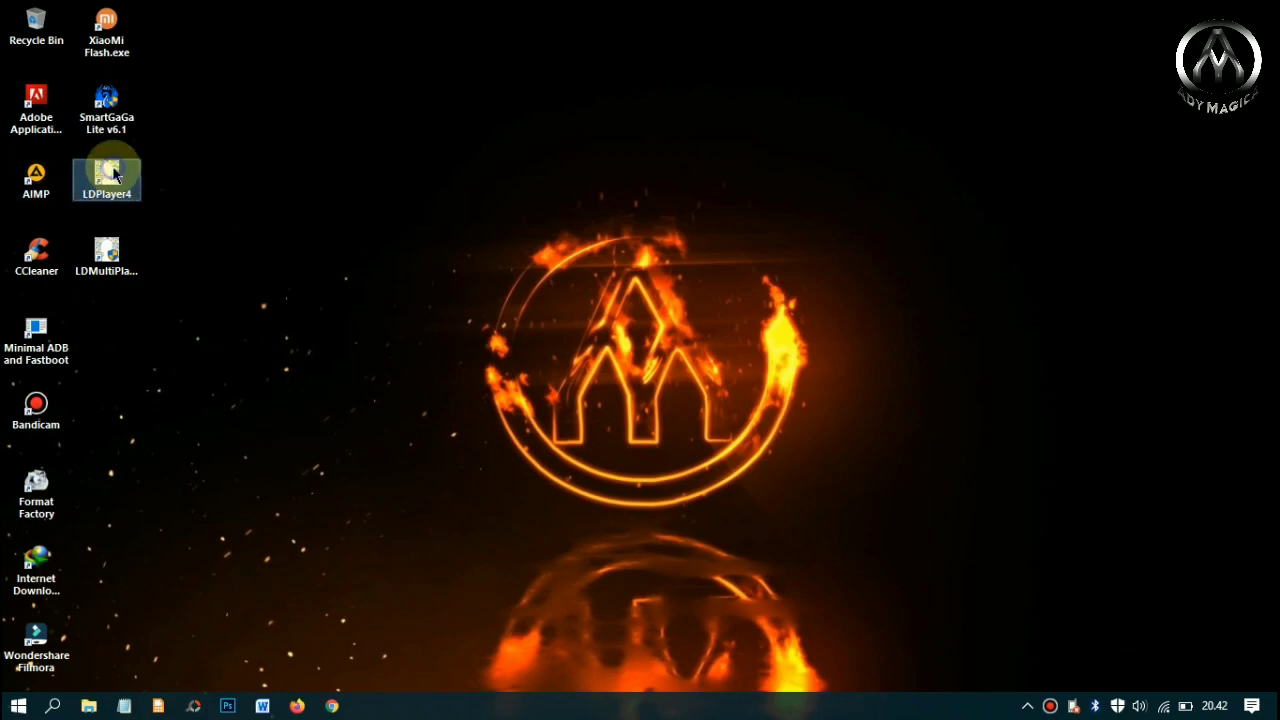
pyautogui.rightClick(108, 170)
pyautogui.click(160, 177)
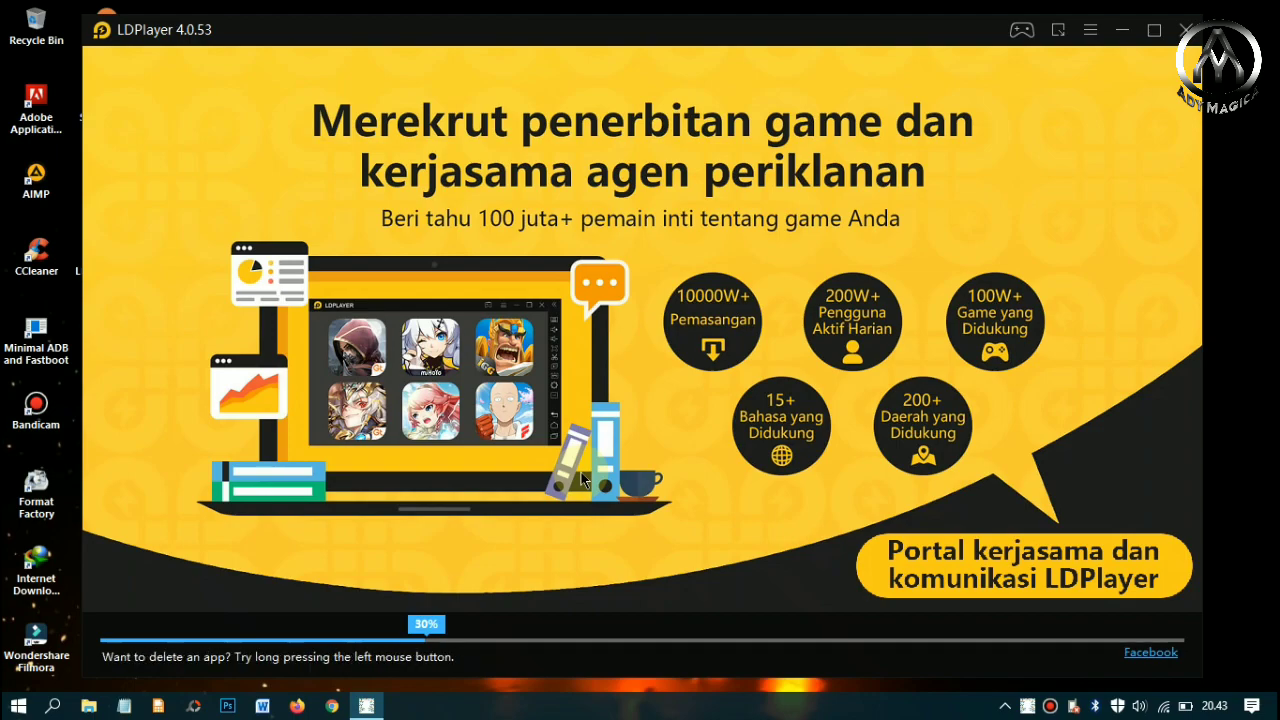
# - Try the emulator's mini window mode, move the small window and restore the full-size window
pyautogui.click(1056, 27)
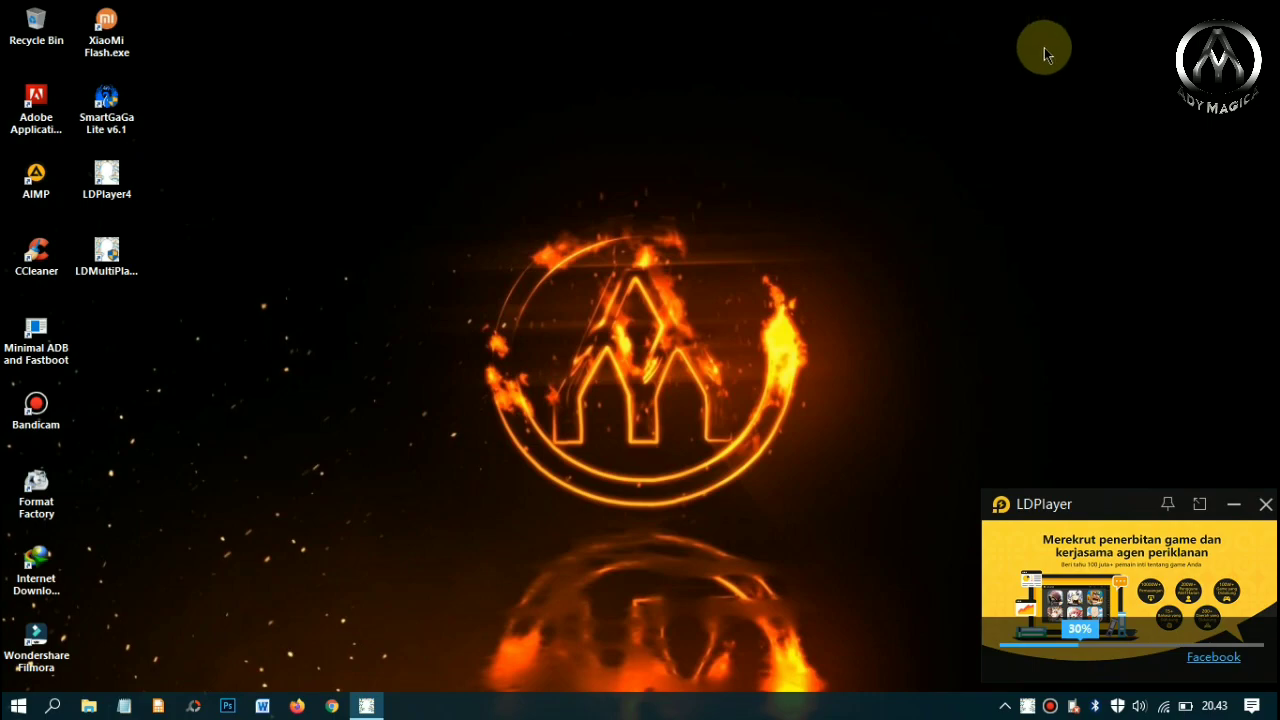
pyautogui.moveTo(1070, 487); pyautogui.dragTo(530, 243)
pyautogui.click(649, 250)
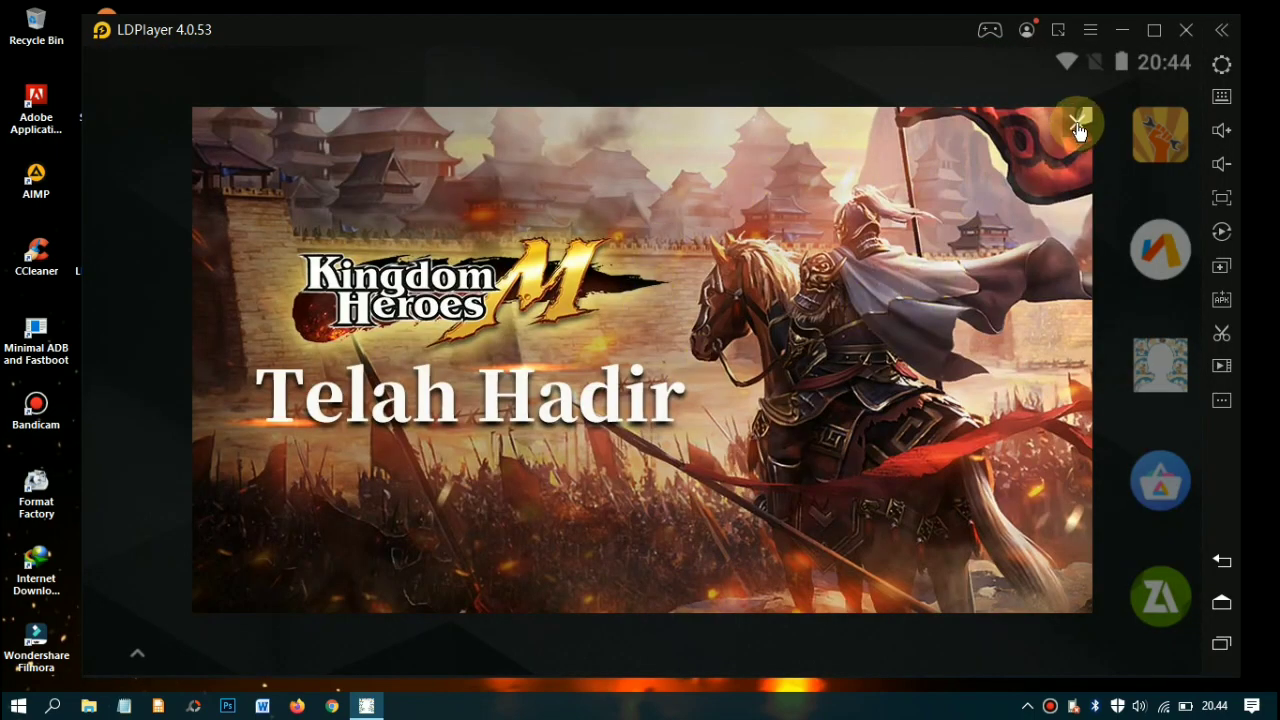
# - Close the game advertisements covering the emulator's home screen
pyautogui.click(1077, 122)
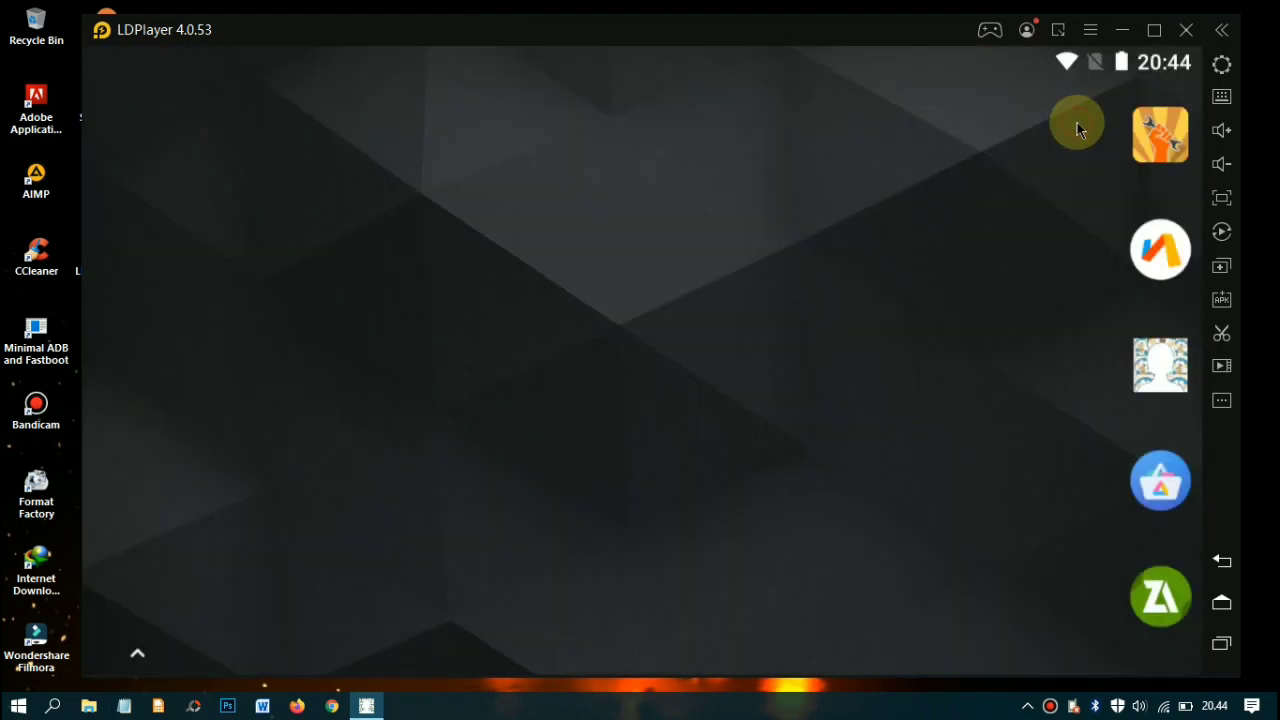
pyautogui.click(755, 291)
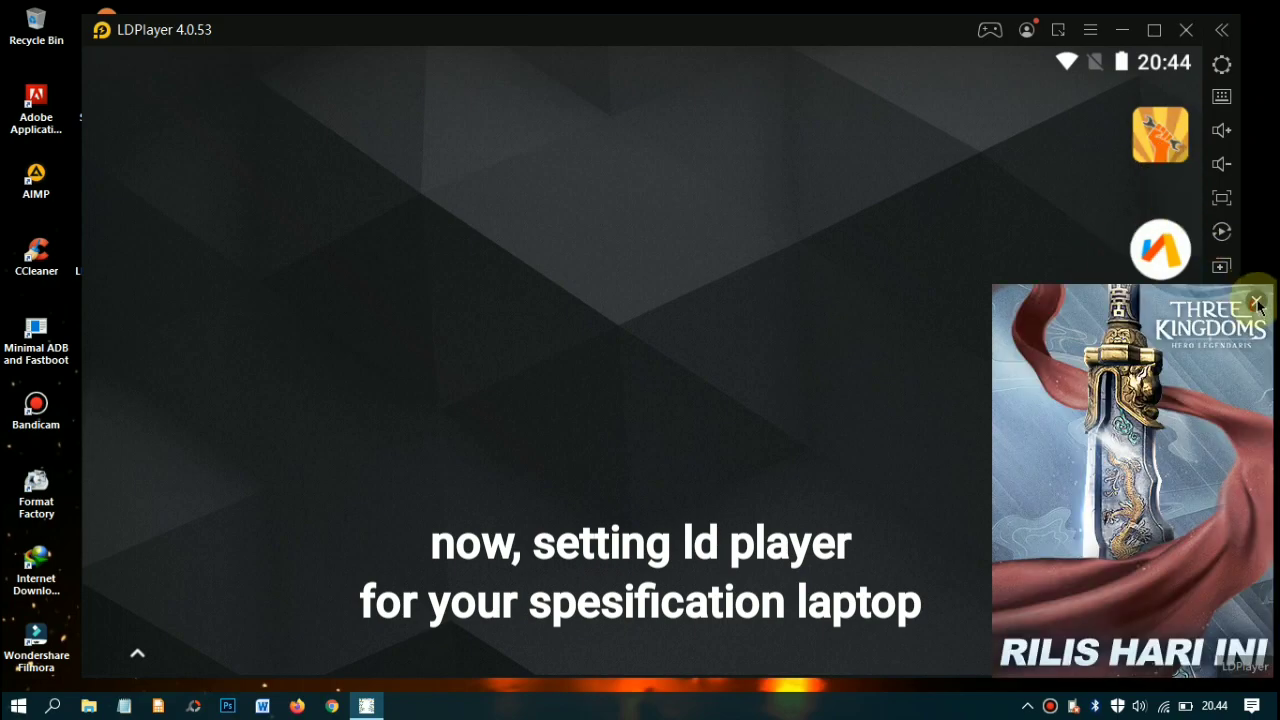
pyautogui.click(1262, 294)
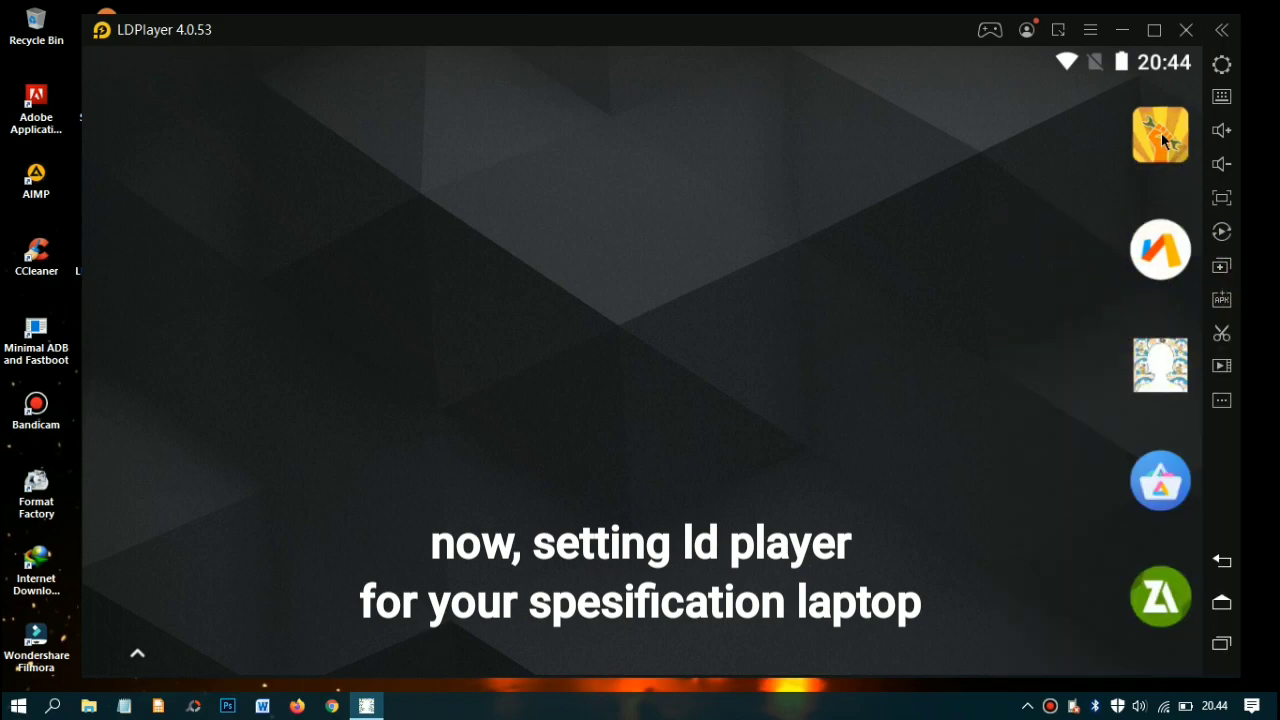
# - Set the emulator's tablet resolution to 960x540 (dpi 160), with 2 CPU cores and 2048M RAM
pyautogui.click(1222, 66)
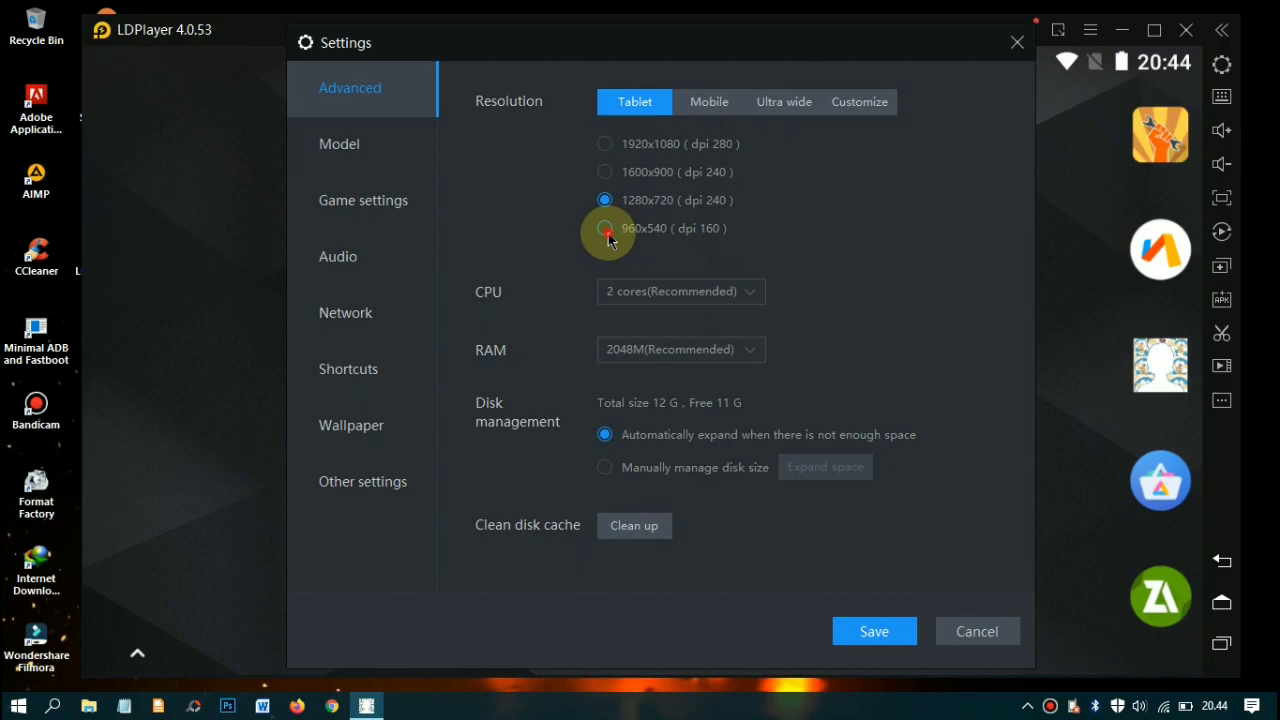
pyautogui.click(684, 292)
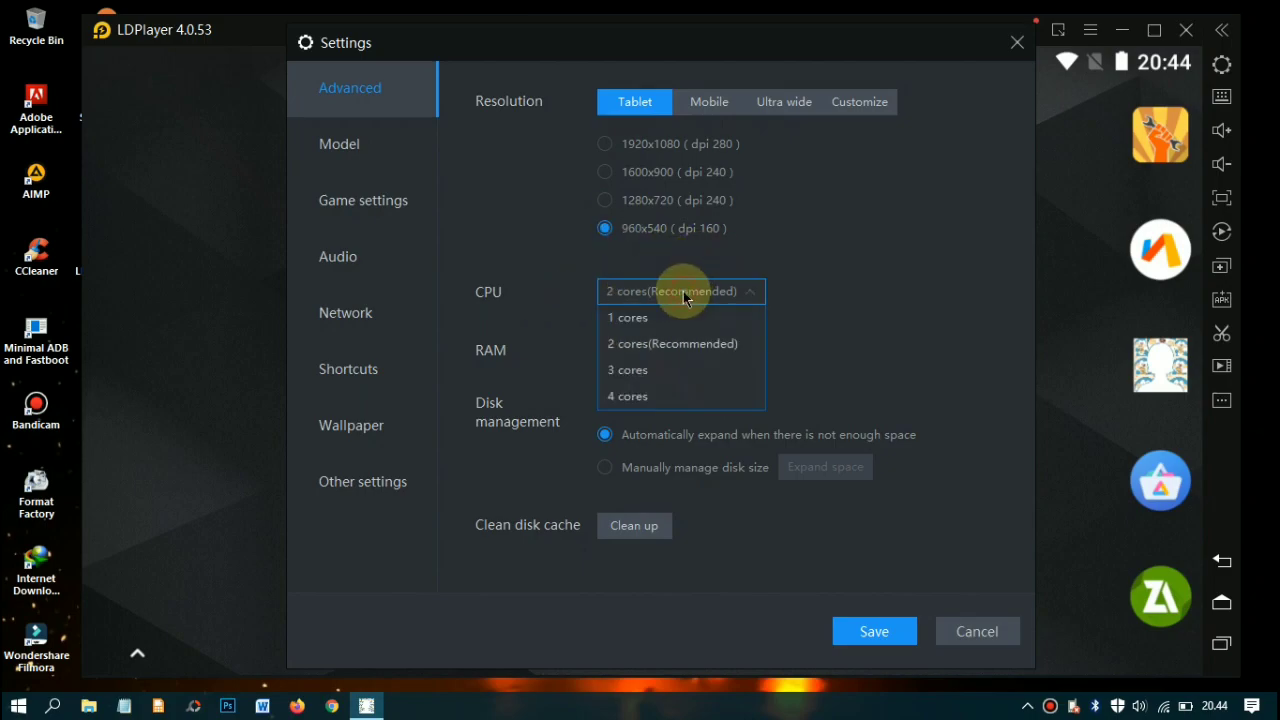
pyautogui.click(674, 344)
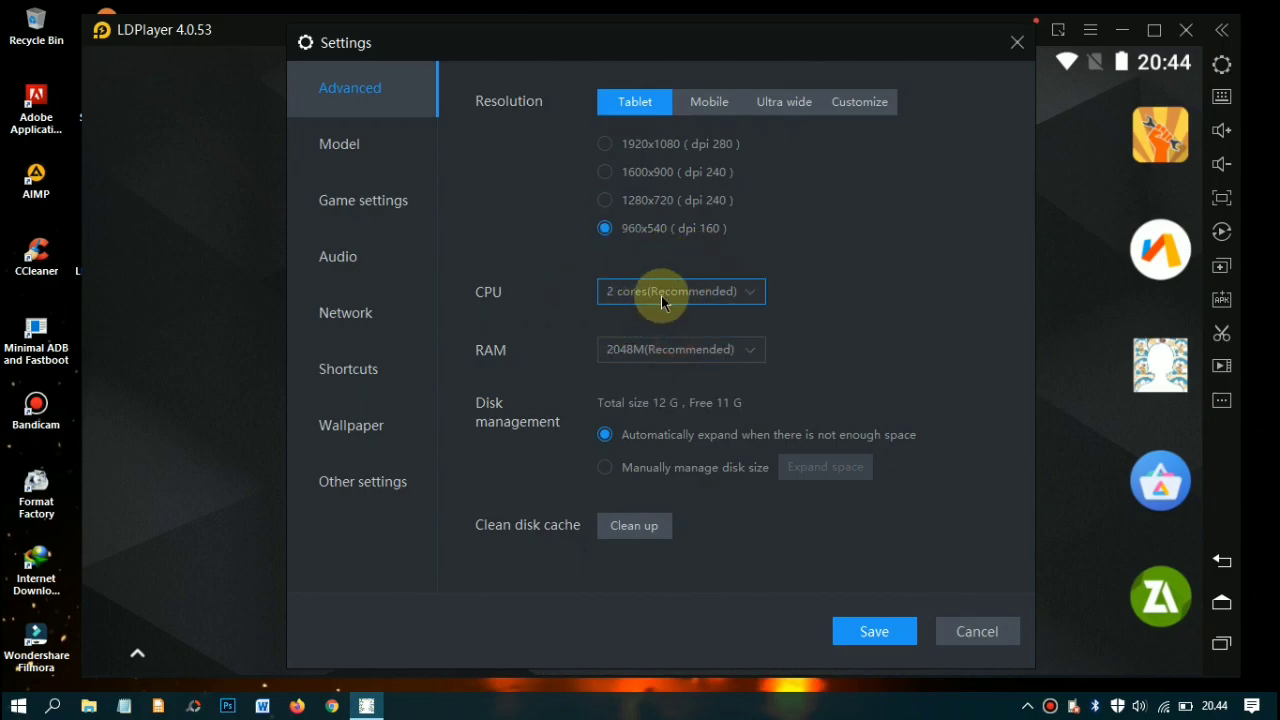
pyautogui.click(671, 352)
pyautogui.click(671, 360)
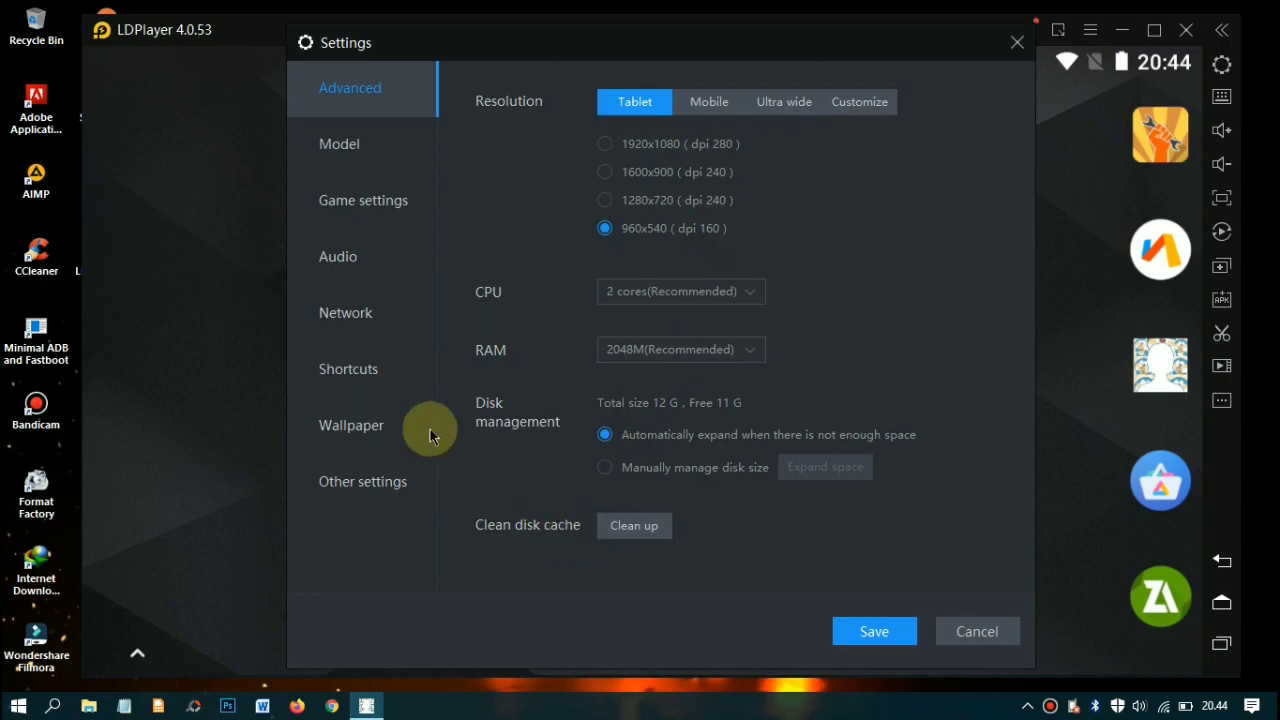
# - Review the Model, Game settings, Audio, Network, Shortcuts, Wallpaper and Other settings pages, including the available interface languages
pyautogui.click(405, 151)
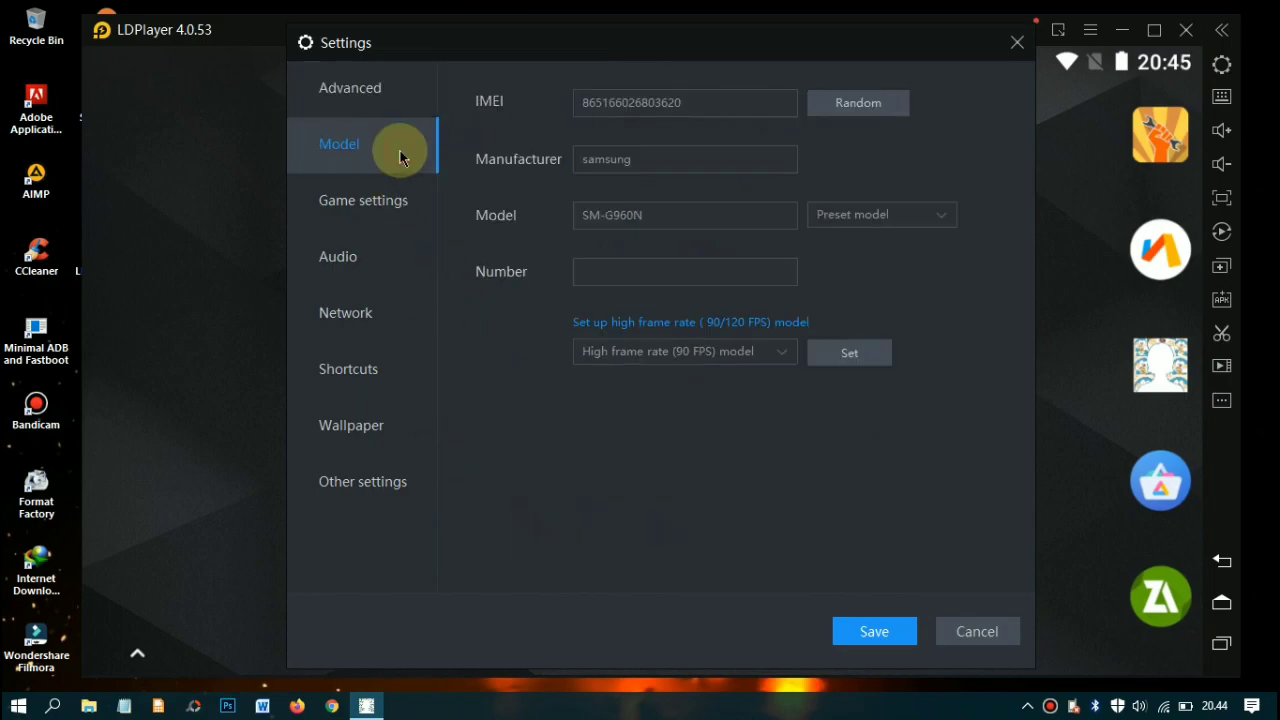
pyautogui.click(364, 208)
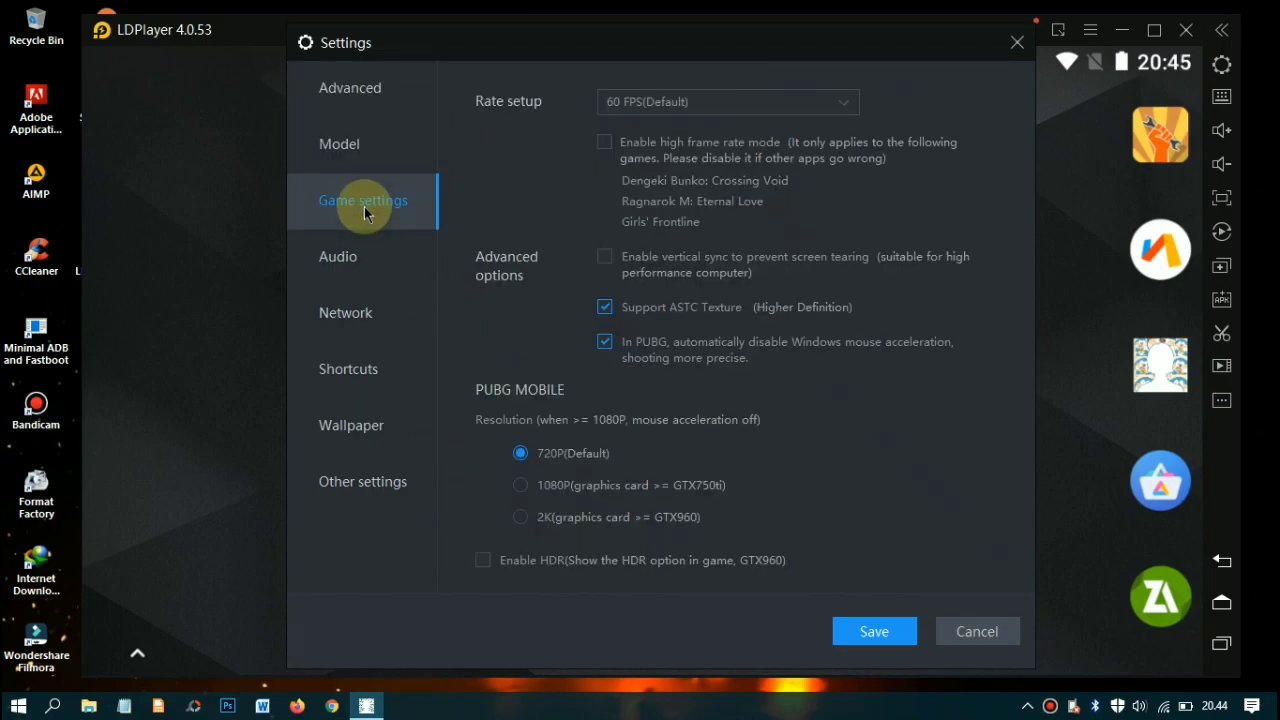
pyautogui.click(345, 258)
pyautogui.click(355, 315)
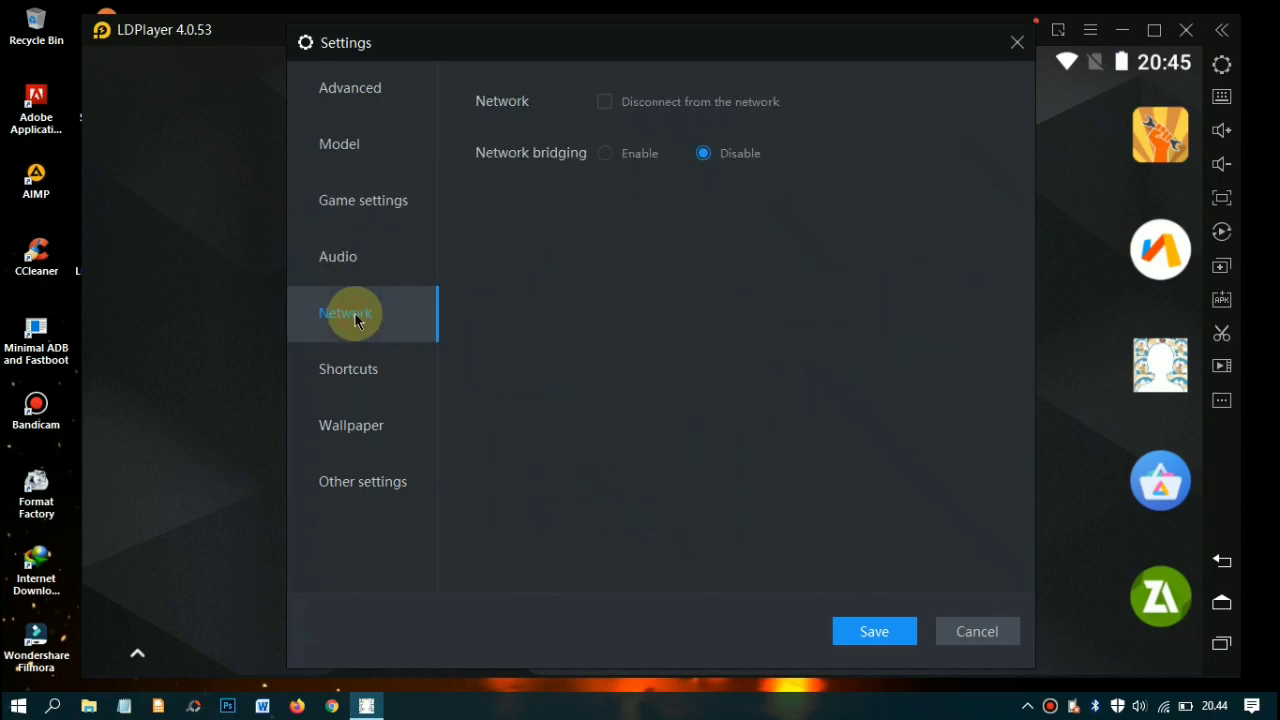
pyautogui.click(366, 370)
pyautogui.click(382, 432)
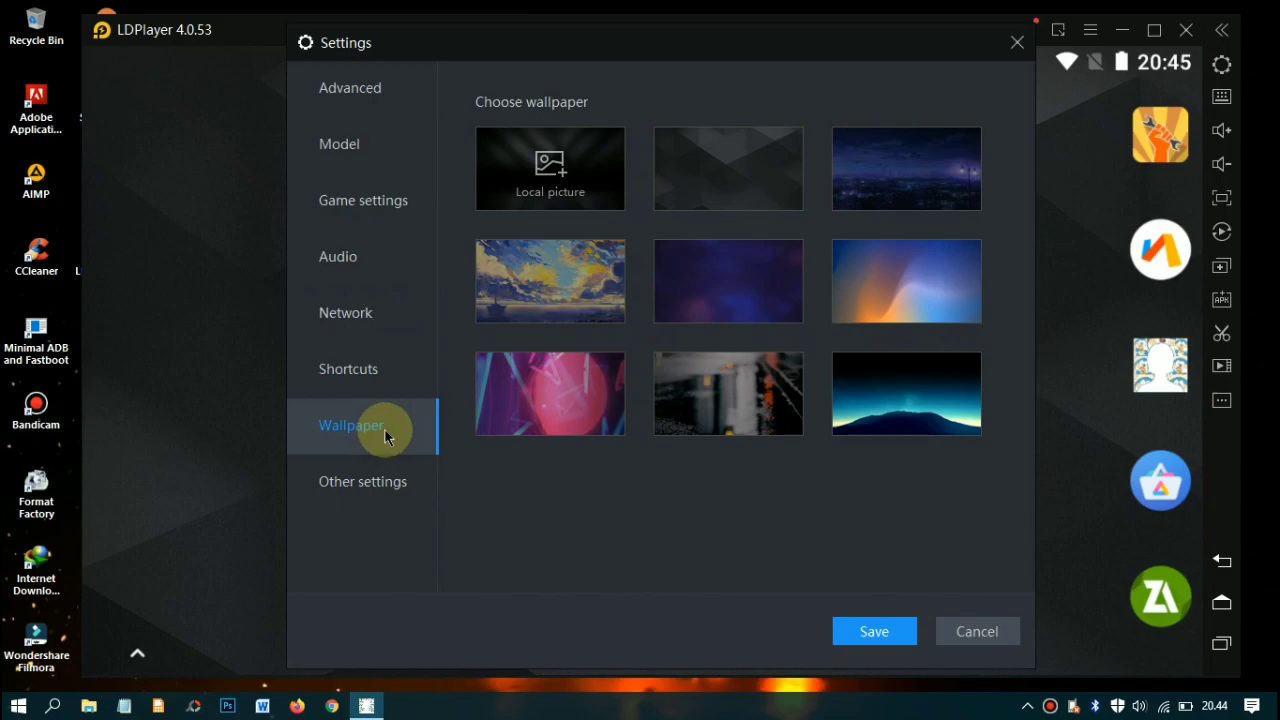
pyautogui.click(394, 490)
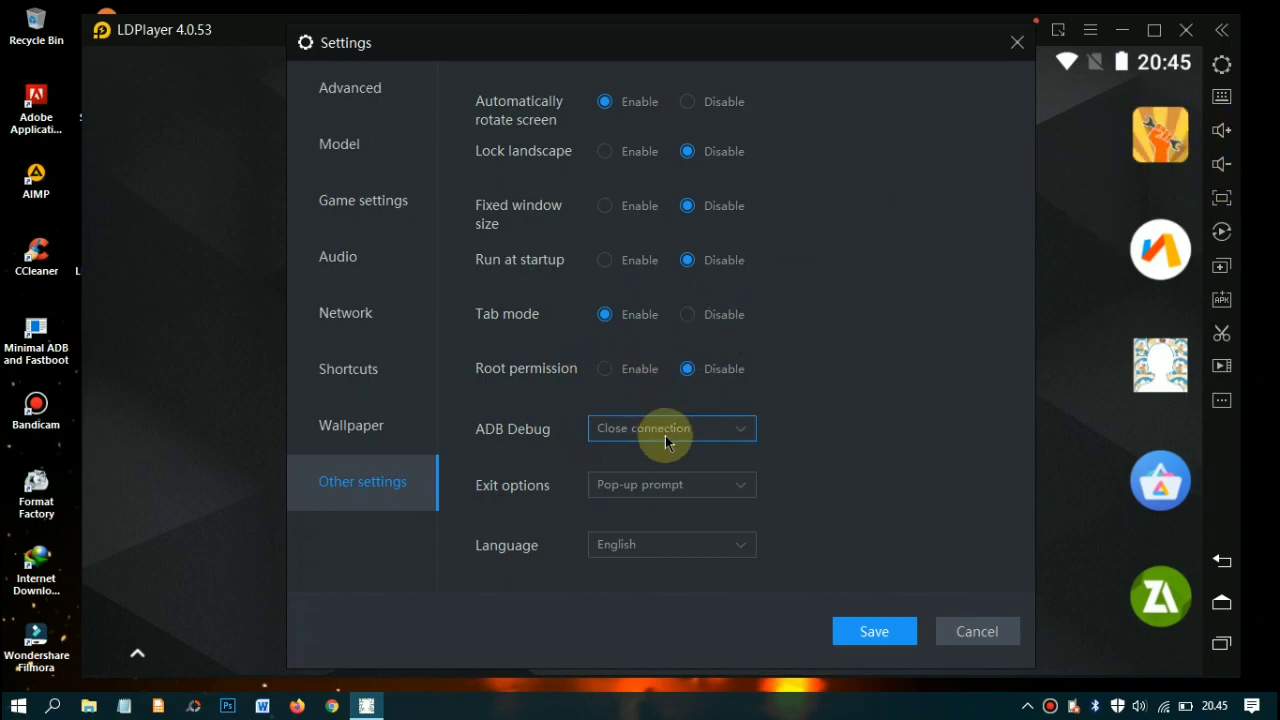
pyautogui.click(667, 549)
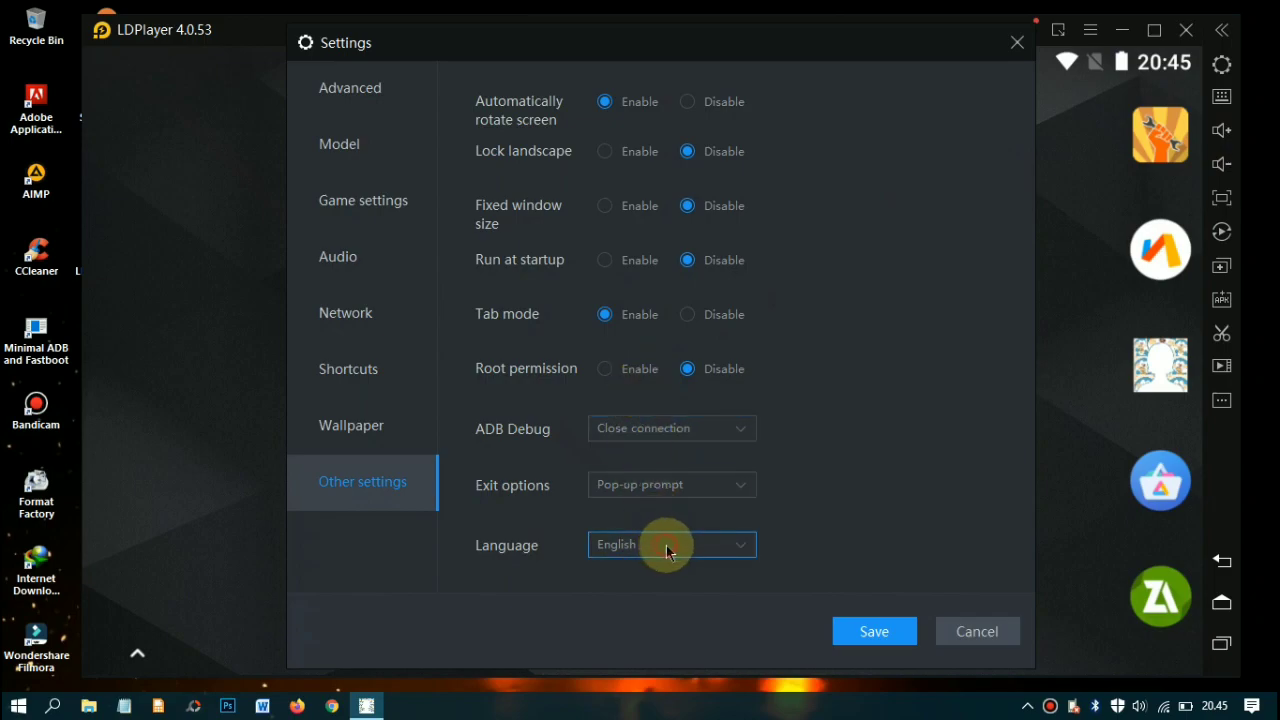
pyautogui.click(667, 547)
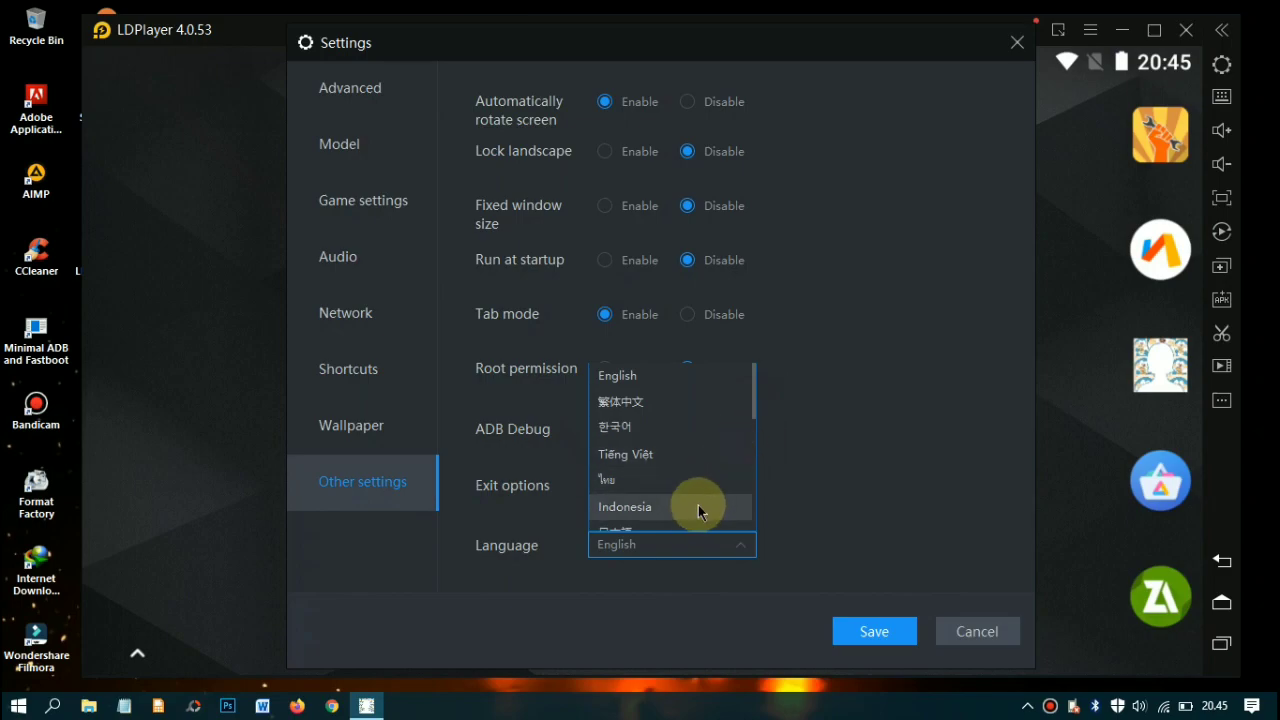
pyautogui.click(822, 412)
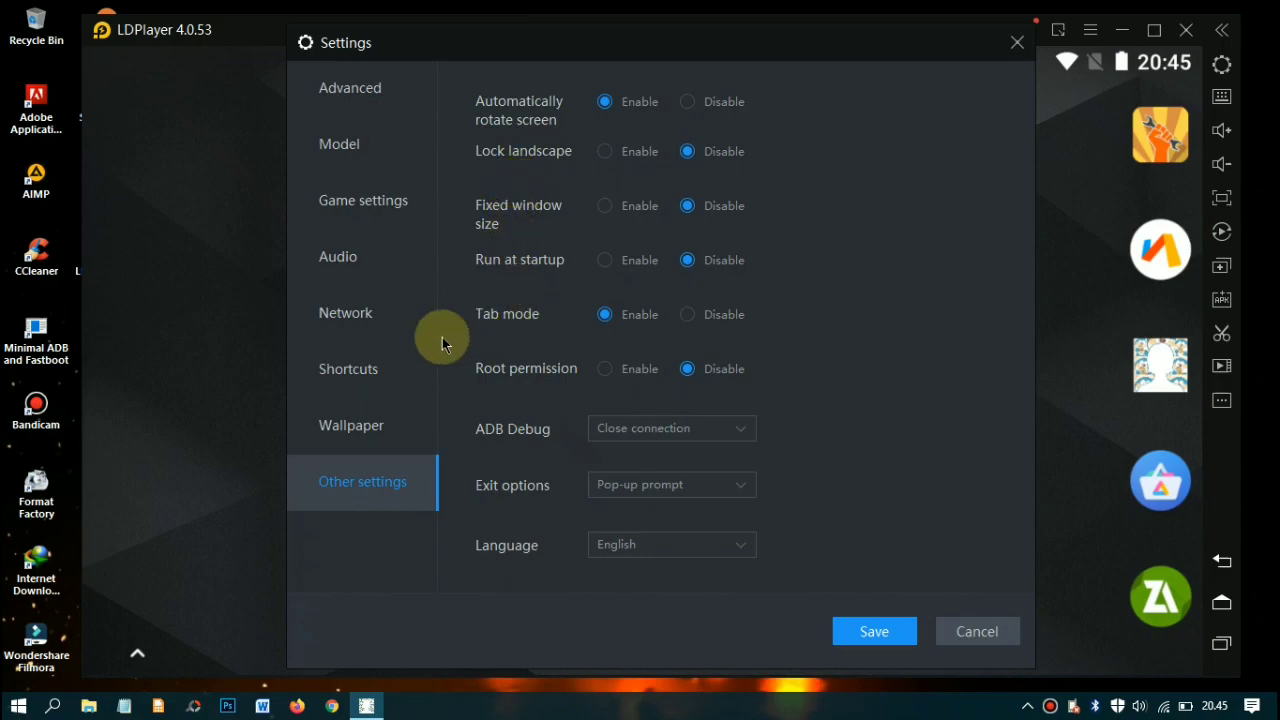
# - Save the emulator settings and restart the player immediately to apply them
pyautogui.click(878, 631)
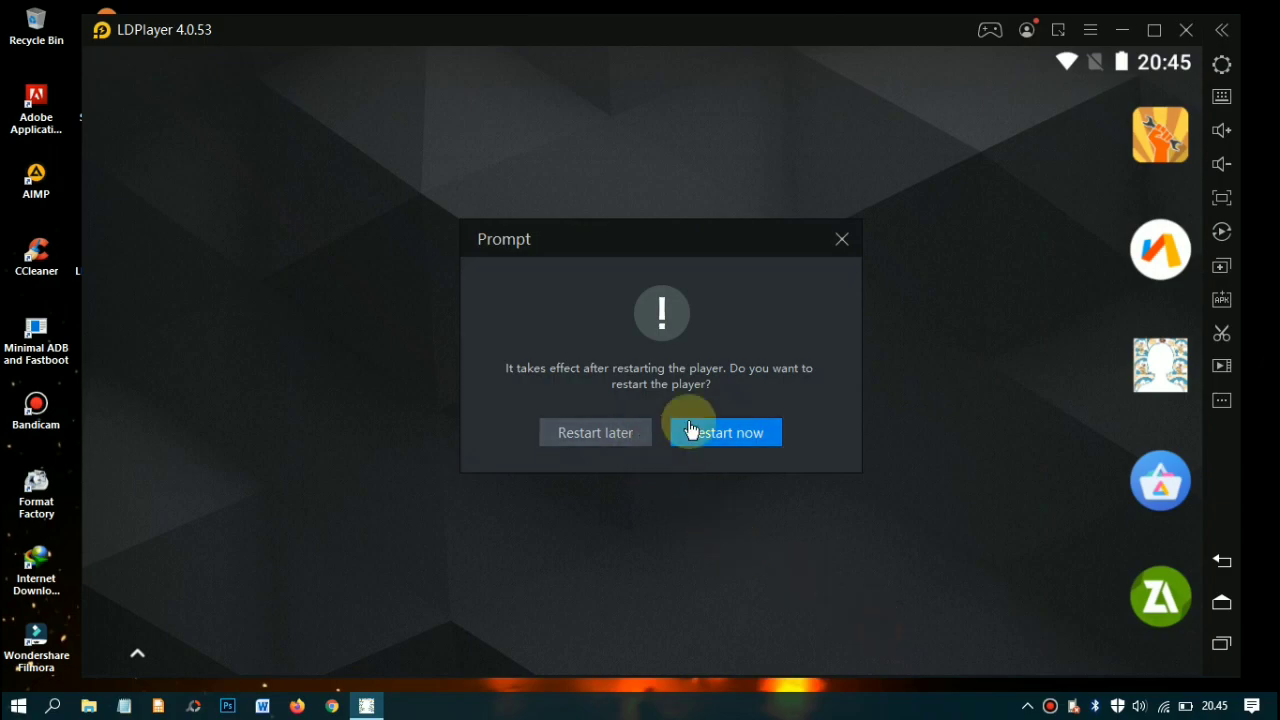
pyautogui.click(718, 436)
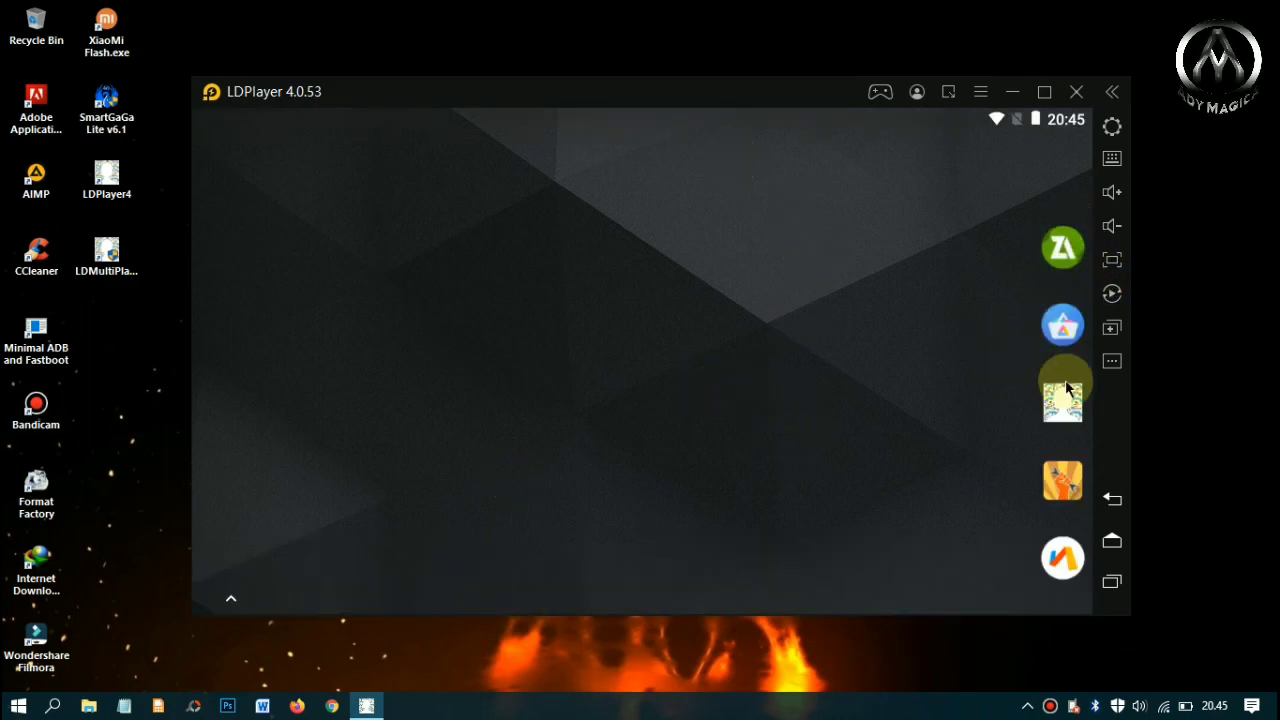
# - Open the language preferences in the Android settings (Cài đặt), under Ngôn ngữ và nhập liệu
pyautogui.click(229, 601)
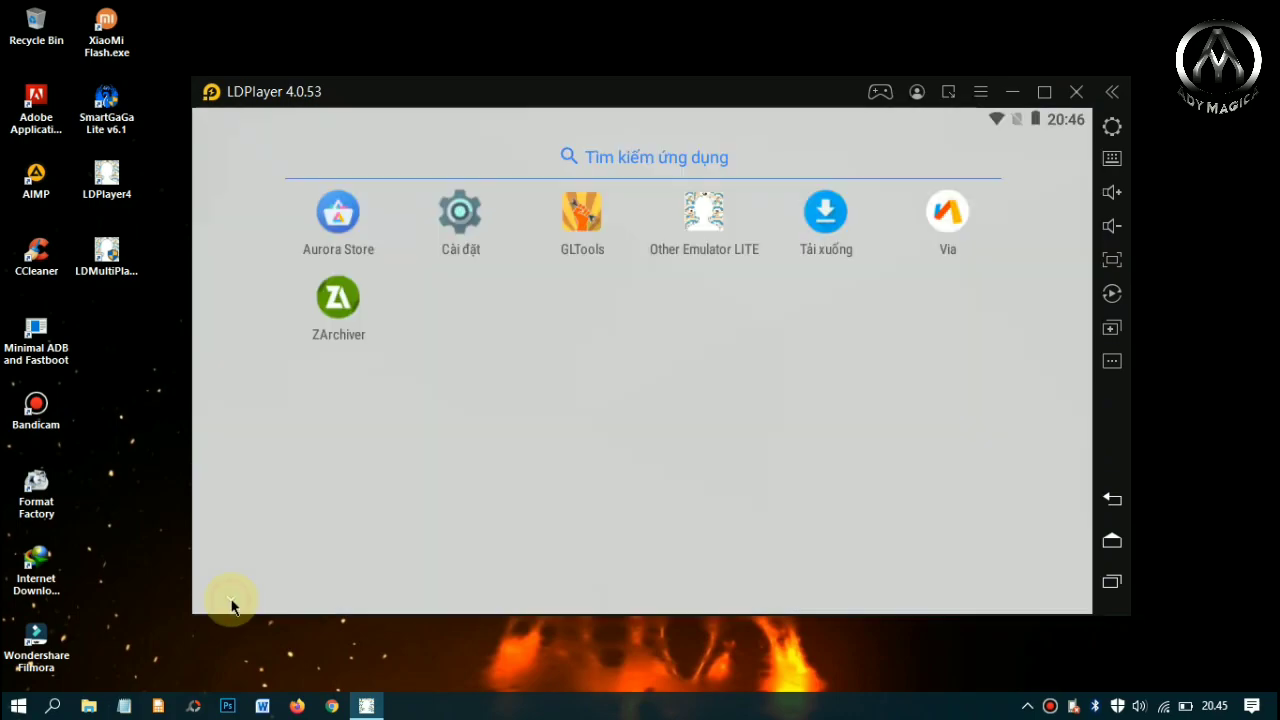
pyautogui.click(453, 225)
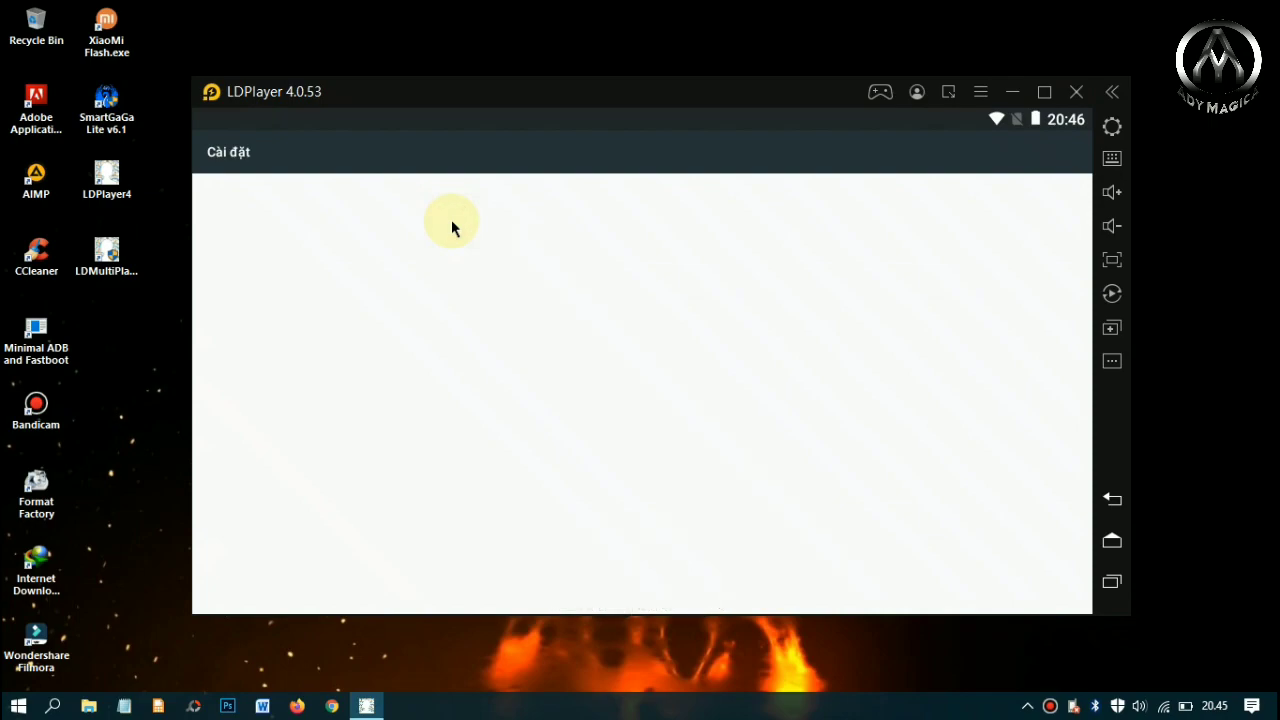
pyautogui.moveTo(437, 546); pyautogui.dragTo(474, 226)
pyautogui.moveTo(418, 508); pyautogui.dragTo(446, 271)
pyautogui.moveTo(414, 491); pyautogui.dragTo(429, 251)
pyautogui.moveTo(423, 533); pyautogui.dragTo(443, 306)
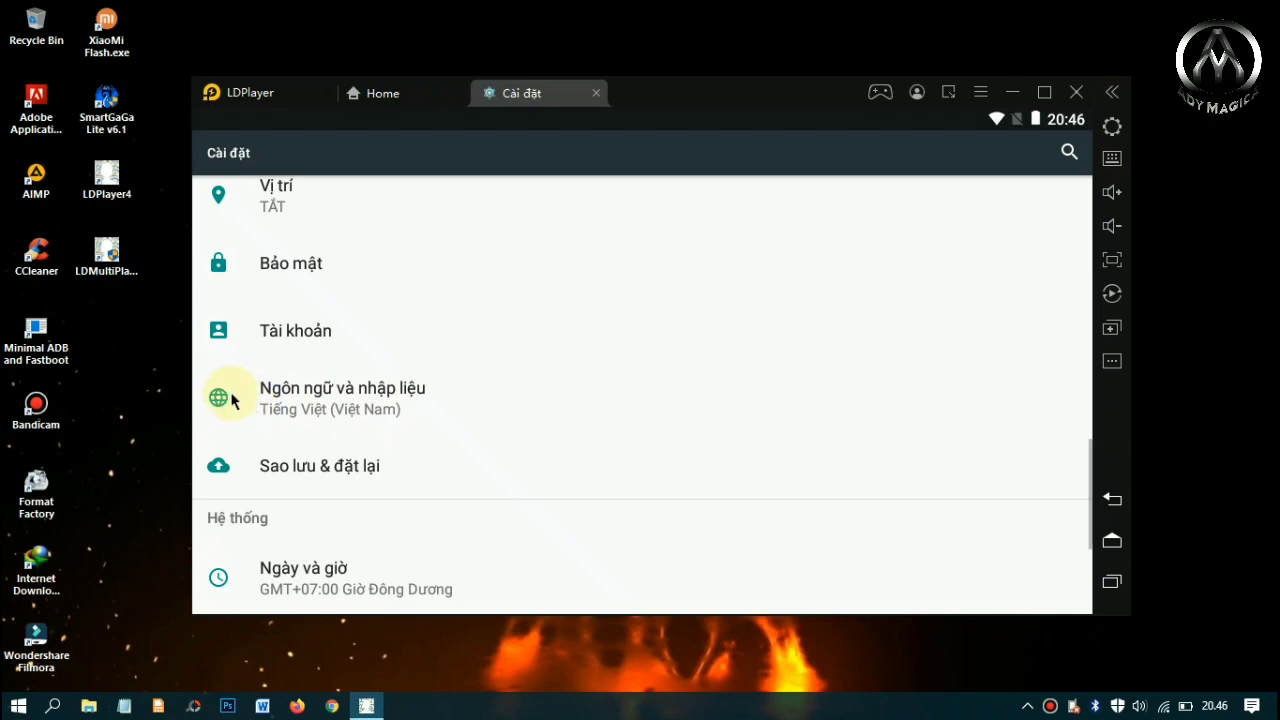
pyautogui.click(365, 395)
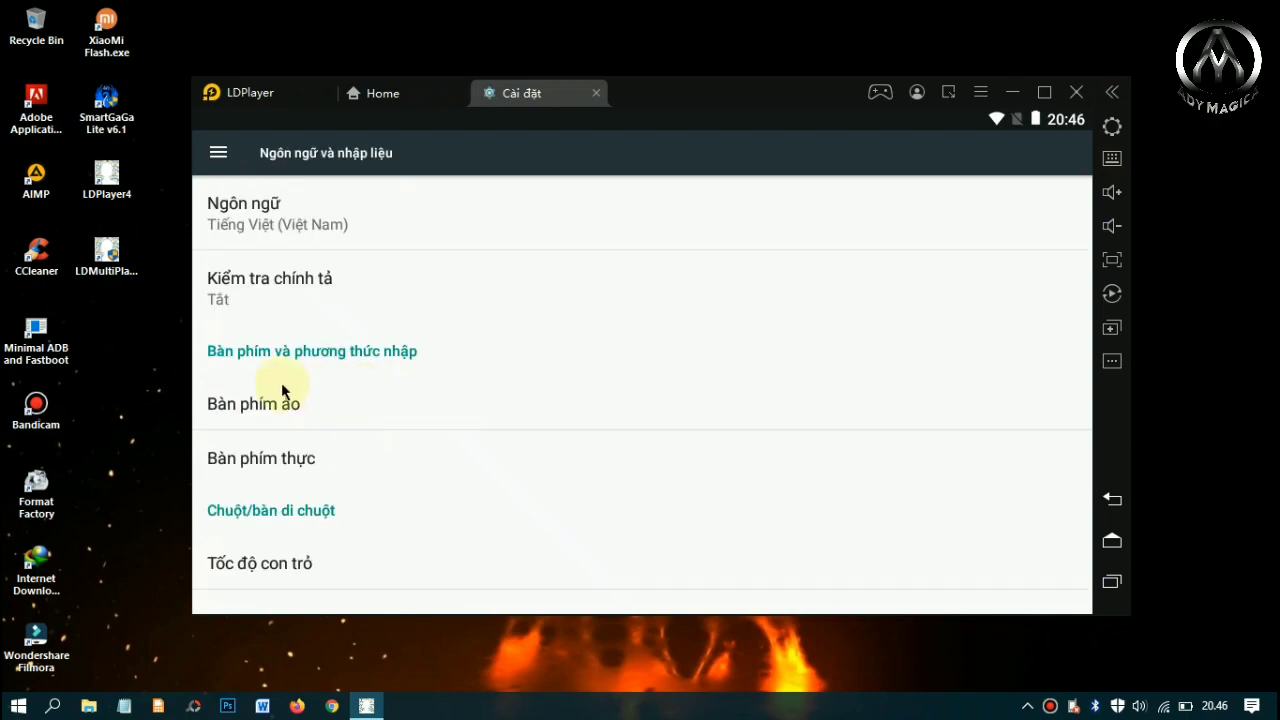
pyautogui.click(366, 213)
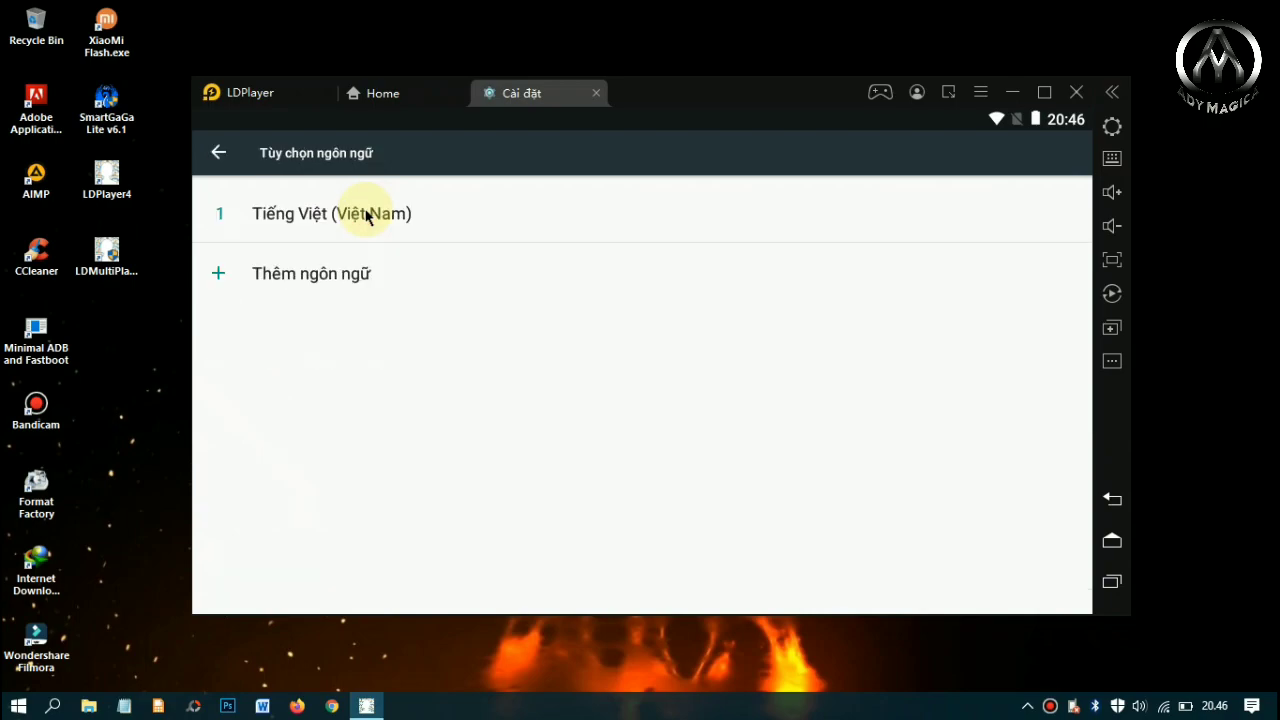
# - Add Indonesia to the Android language list and move it above Tiếng Việt as the first language
pyautogui.click(349, 284)
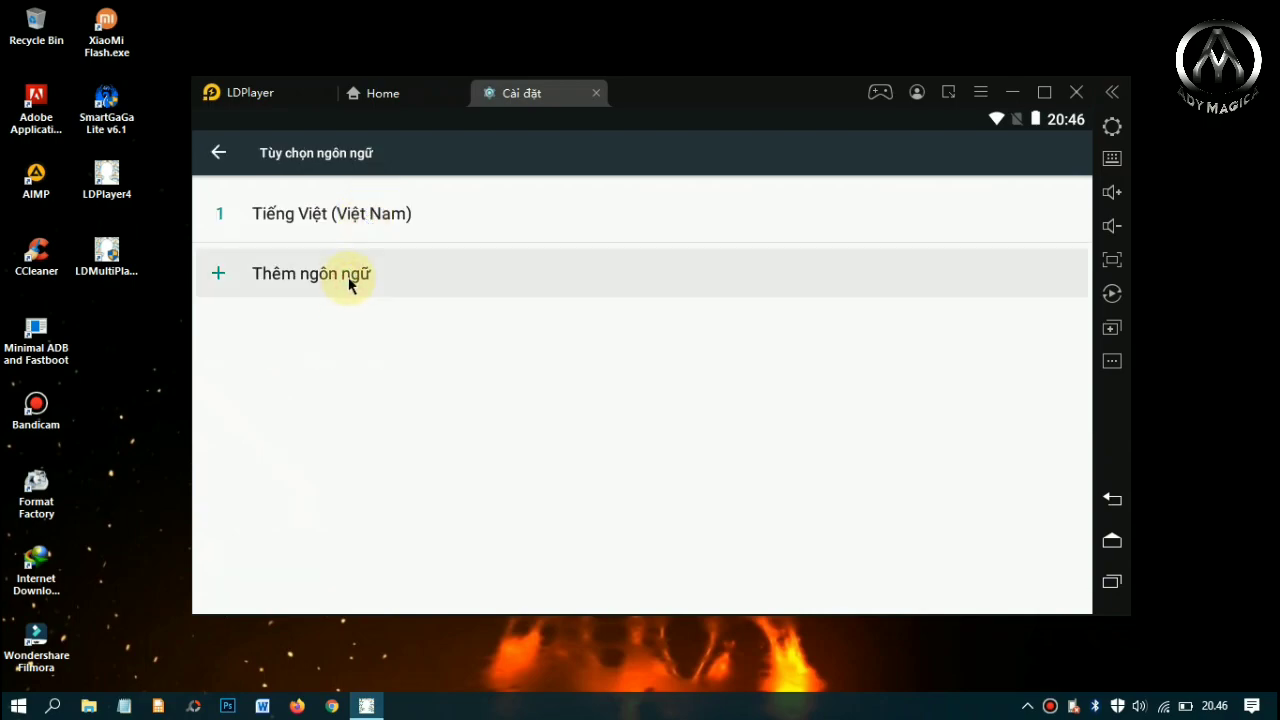
pyautogui.moveTo(343, 449); pyautogui.dragTo(329, 289)
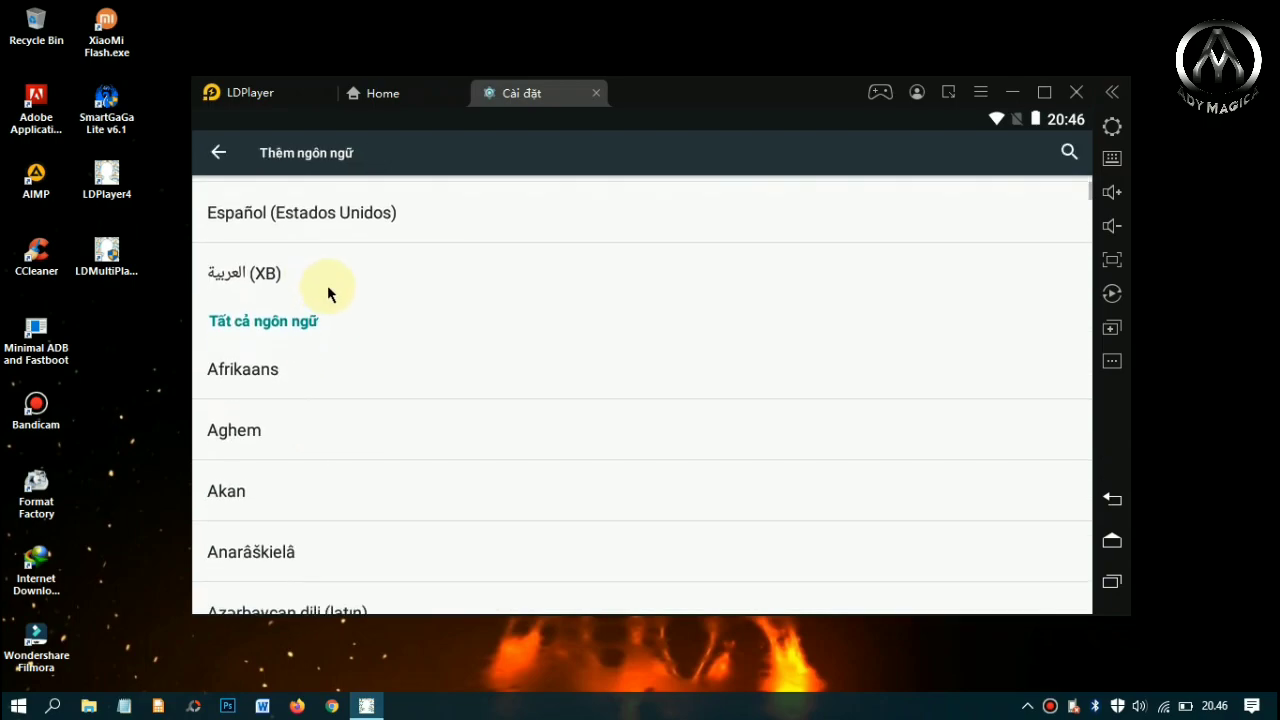
pyautogui.moveTo(335, 530); pyautogui.dragTo(352, 360)
pyautogui.moveTo(326, 489); pyautogui.dragTo(343, 309)
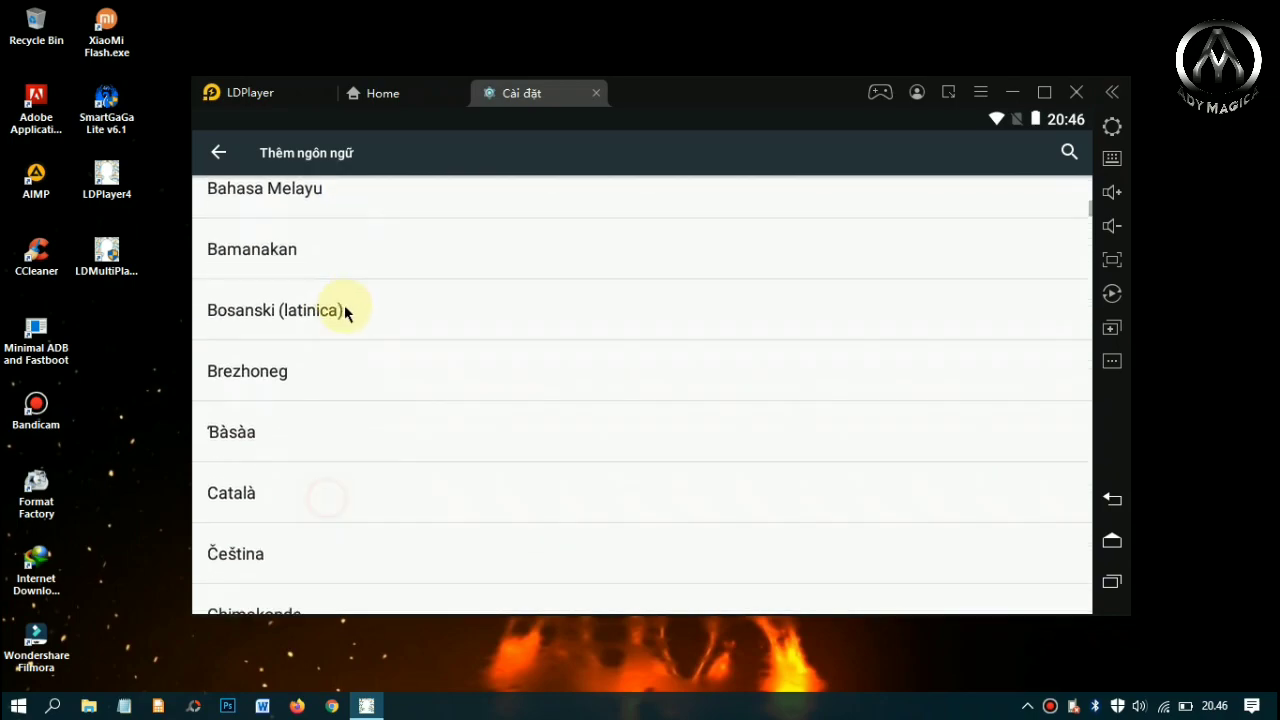
pyautogui.moveTo(320, 500); pyautogui.dragTo(326, 395)
pyautogui.moveTo(314, 531); pyautogui.dragTo(337, 371)
pyautogui.moveTo(326, 523); pyautogui.dragTo(332, 399)
pyautogui.moveTo(334, 491); pyautogui.dragTo(346, 317)
pyautogui.moveTo(340, 463); pyautogui.dragTo(349, 402)
pyautogui.moveTo(334, 520); pyautogui.dragTo(354, 380)
pyautogui.moveTo(337, 554); pyautogui.dragTo(345, 497)
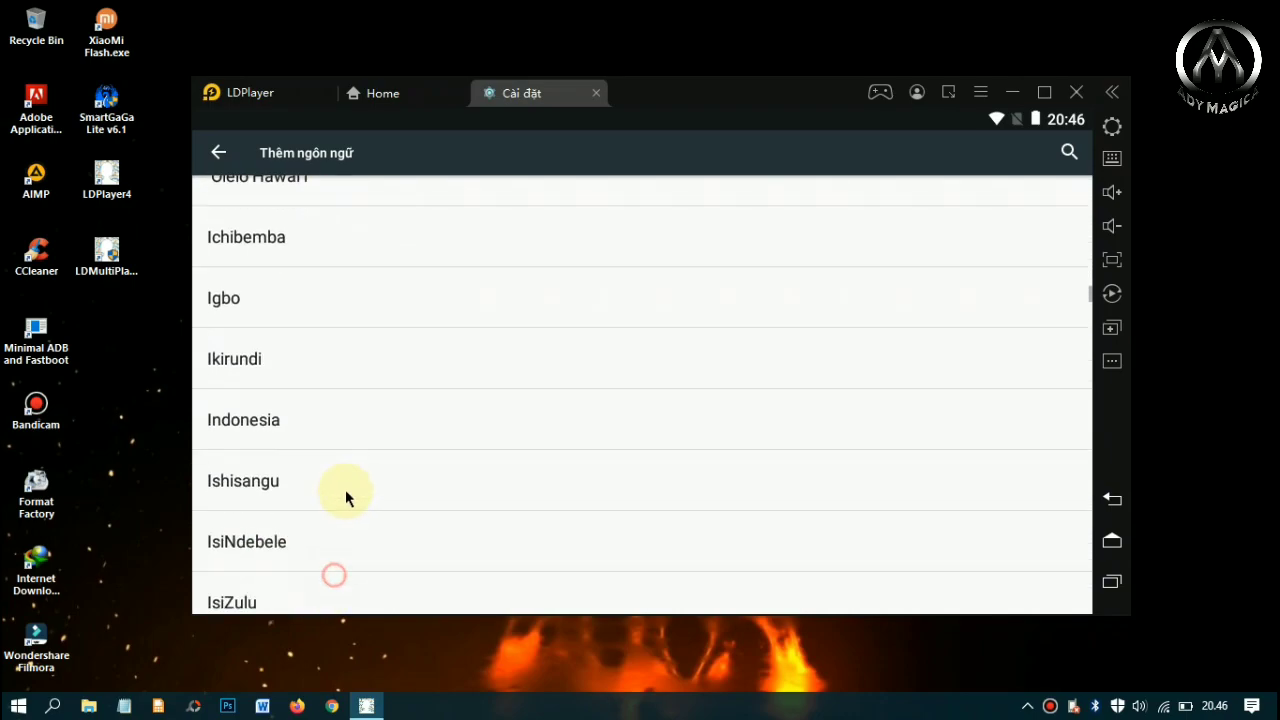
pyautogui.click(272, 414)
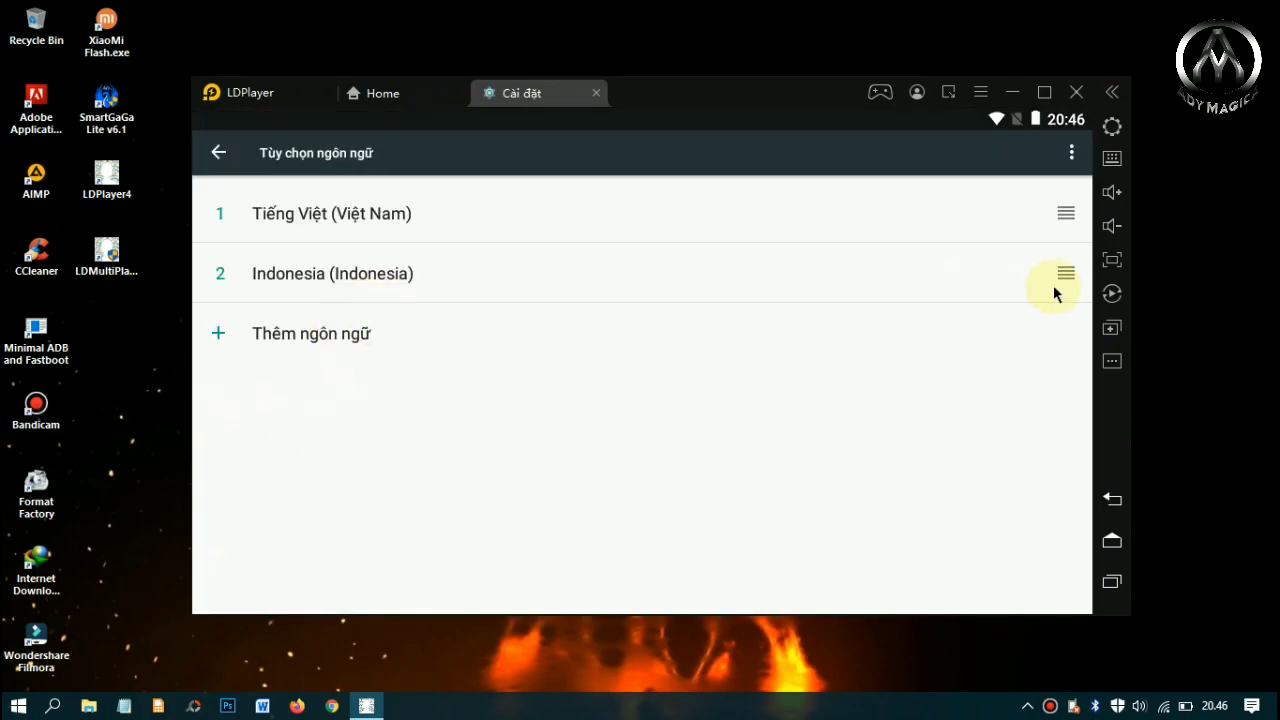
pyautogui.moveTo(1066, 274); pyautogui.dragTo(1070, 211)
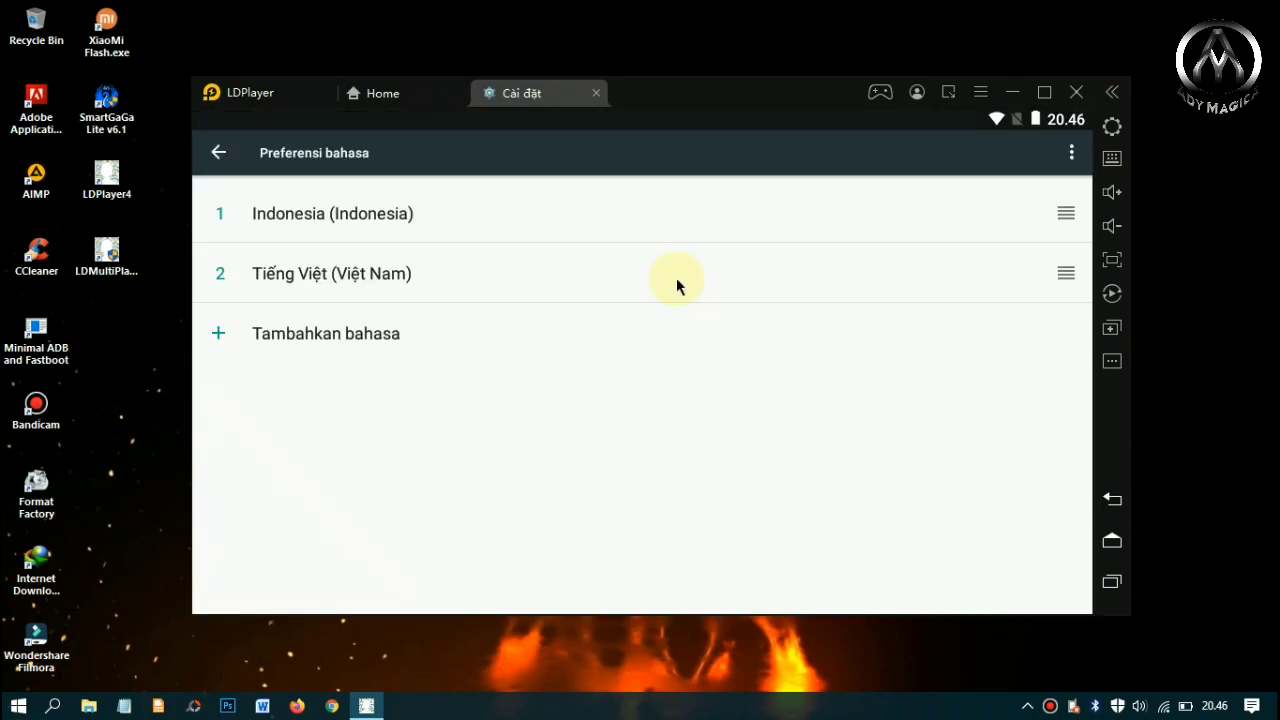
# - Go back to the main Android settings list, look through it and close the settings app
pyautogui.click(214, 152)
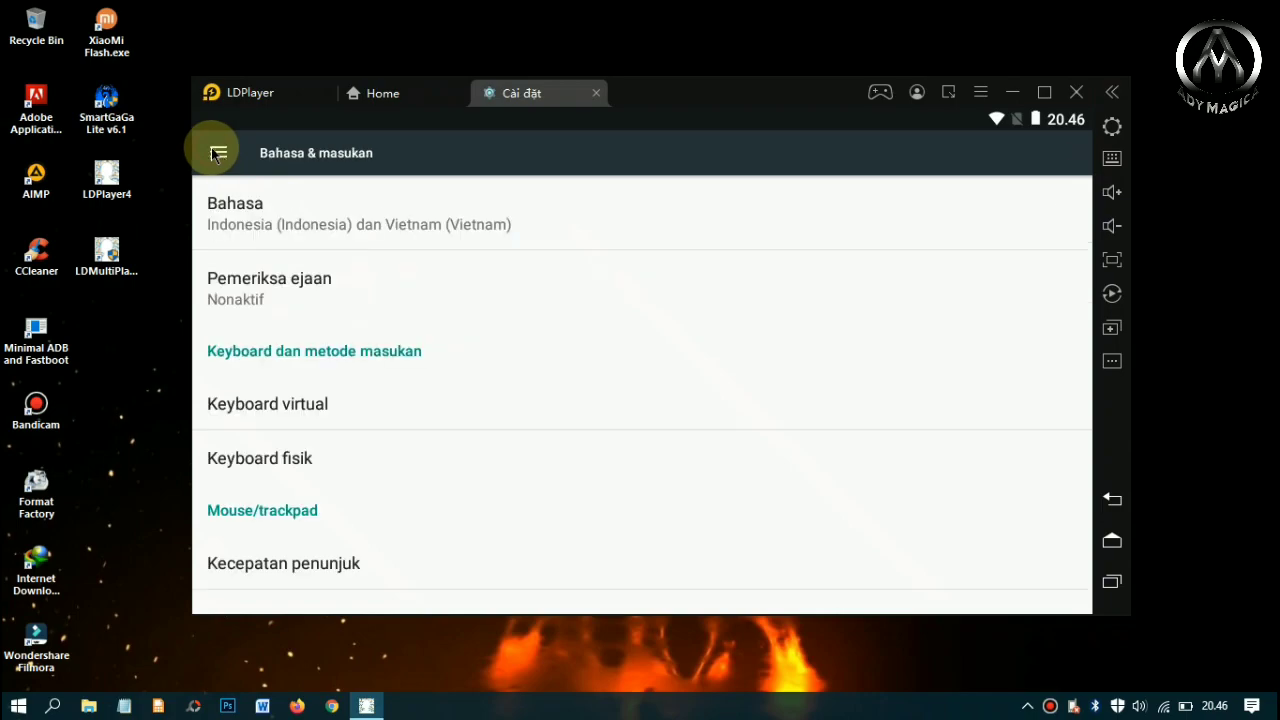
pyautogui.click(1113, 502)
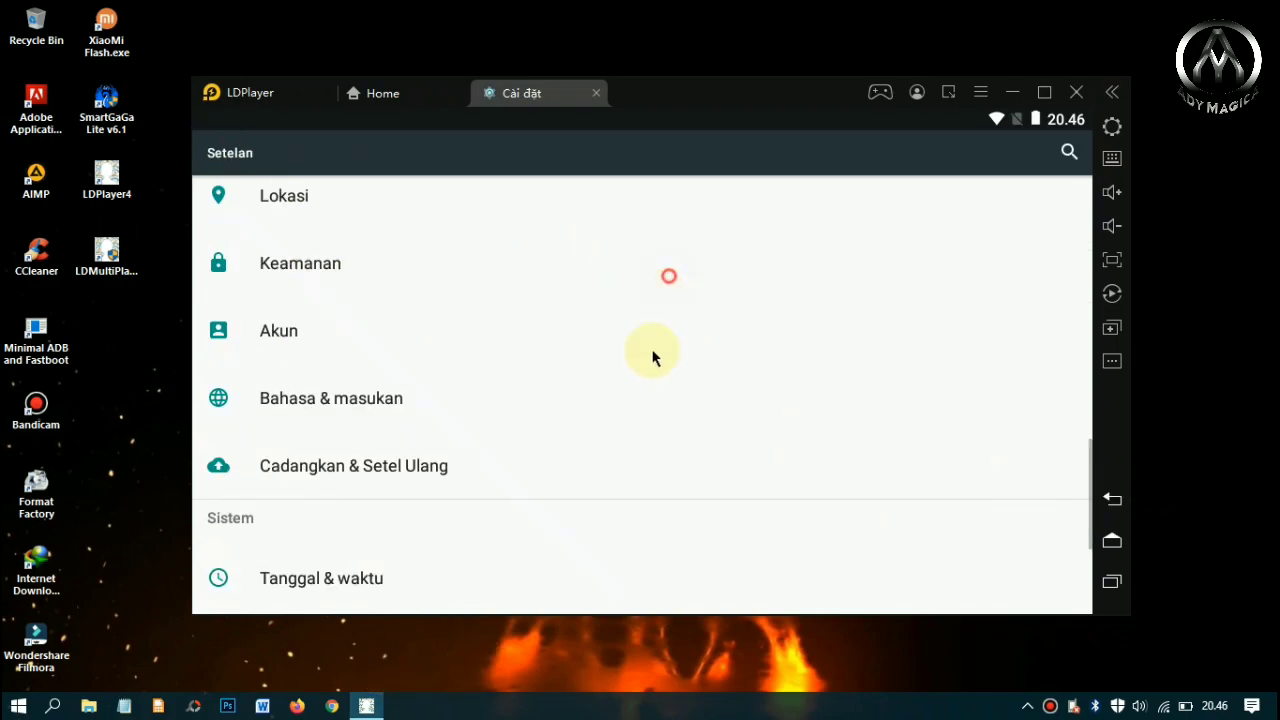
pyautogui.moveTo(666, 300); pyautogui.dragTo(628, 531)
pyautogui.moveTo(591, 274); pyautogui.dragTo(609, 349)
pyautogui.click(596, 93)
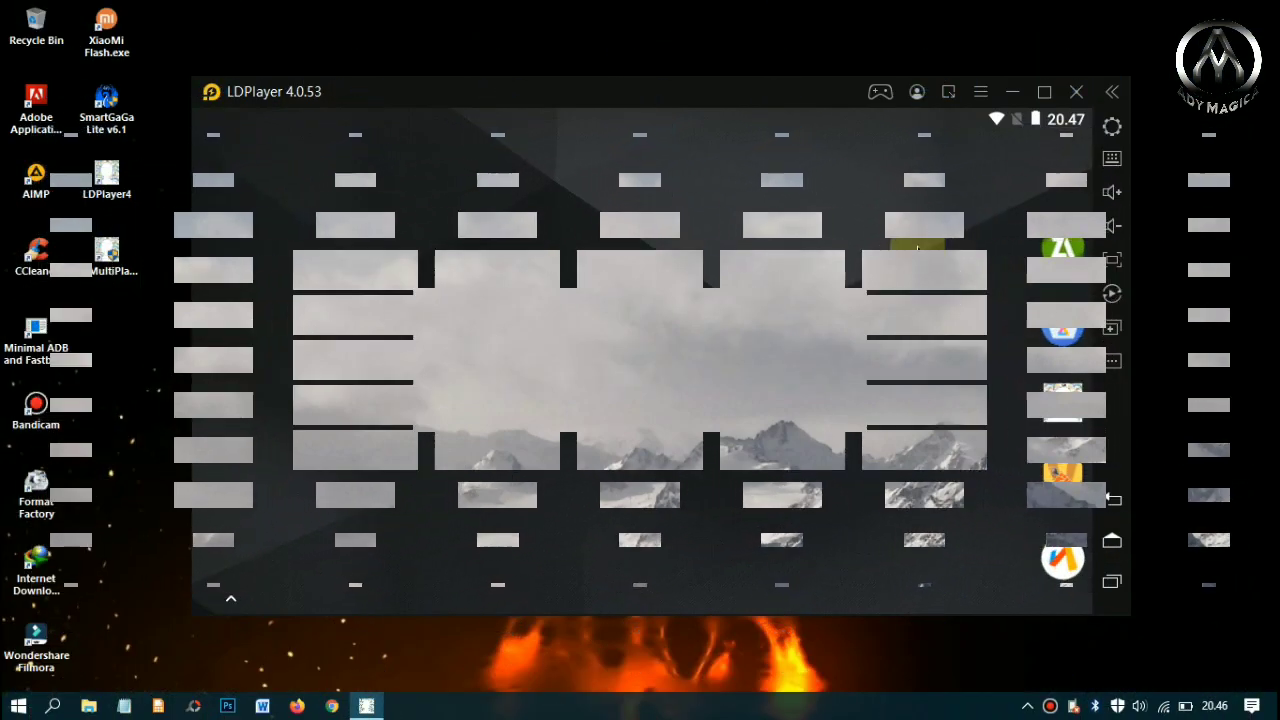
# - Open the emulator's Shared Folder dialog and expand its advanced path options
pyautogui.moveTo(776, 97); pyautogui.dragTo(775, 91)
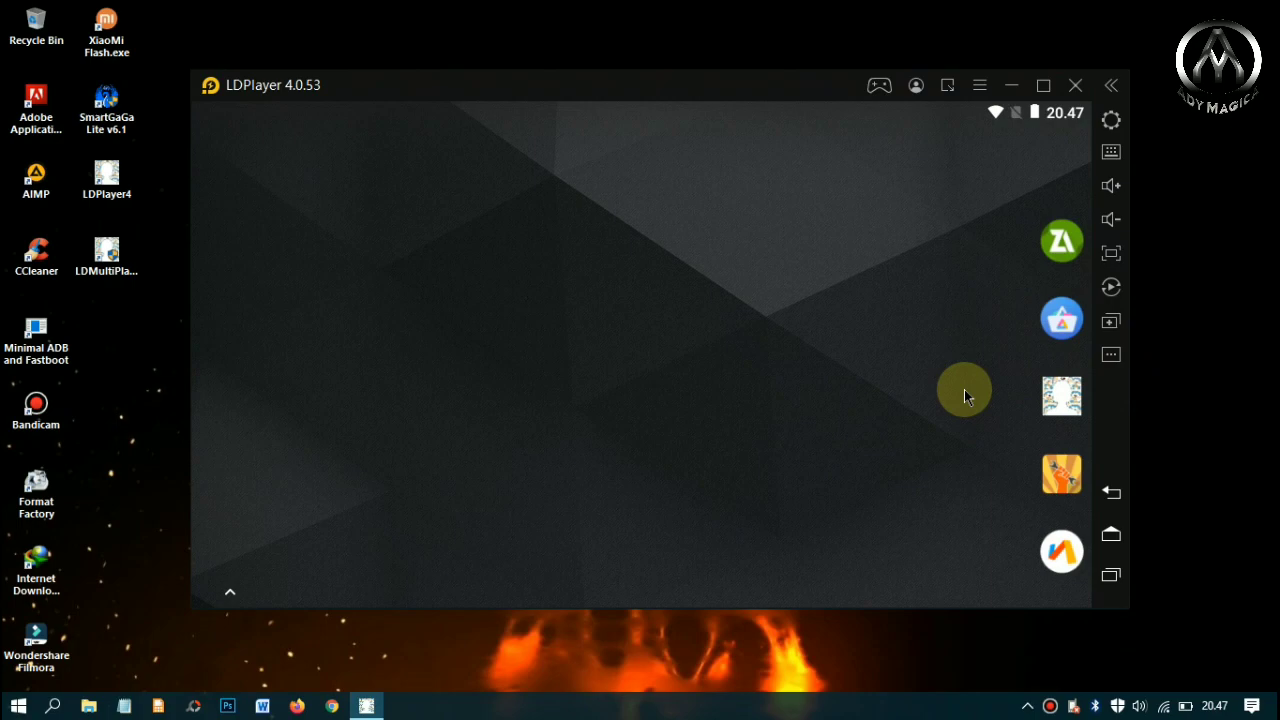
pyautogui.click(1111, 356)
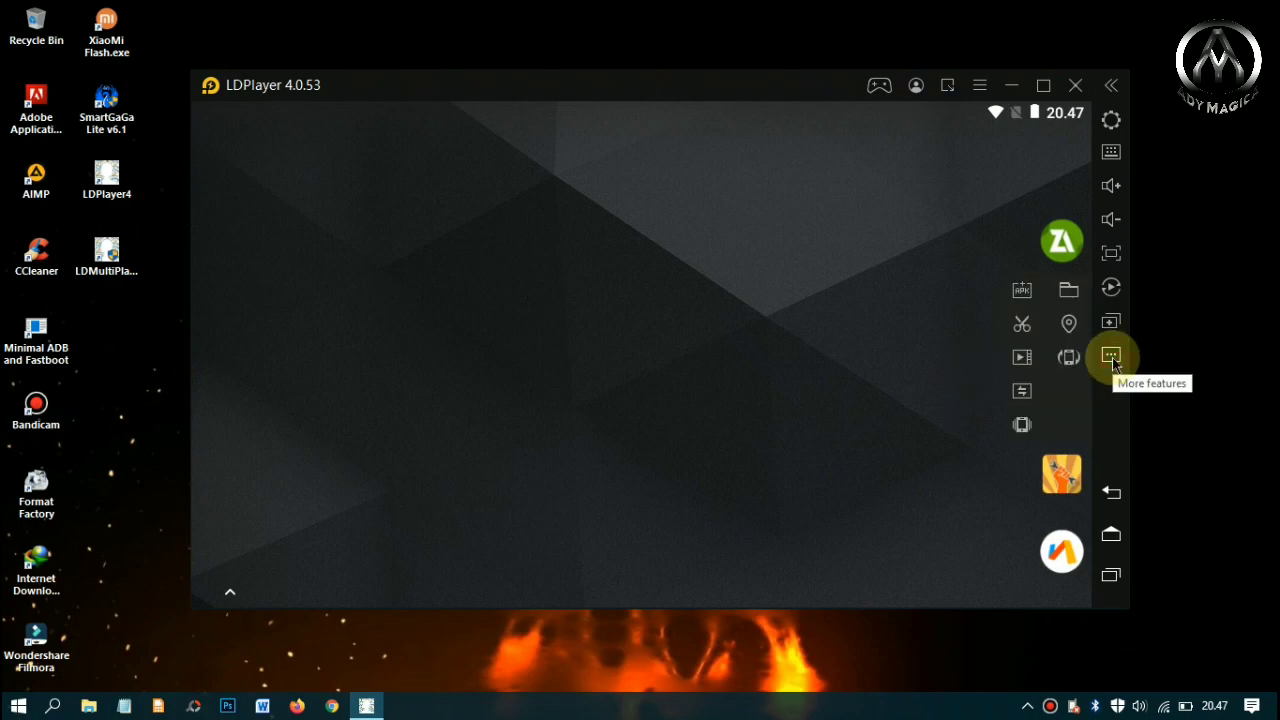
pyautogui.click(1068, 291)
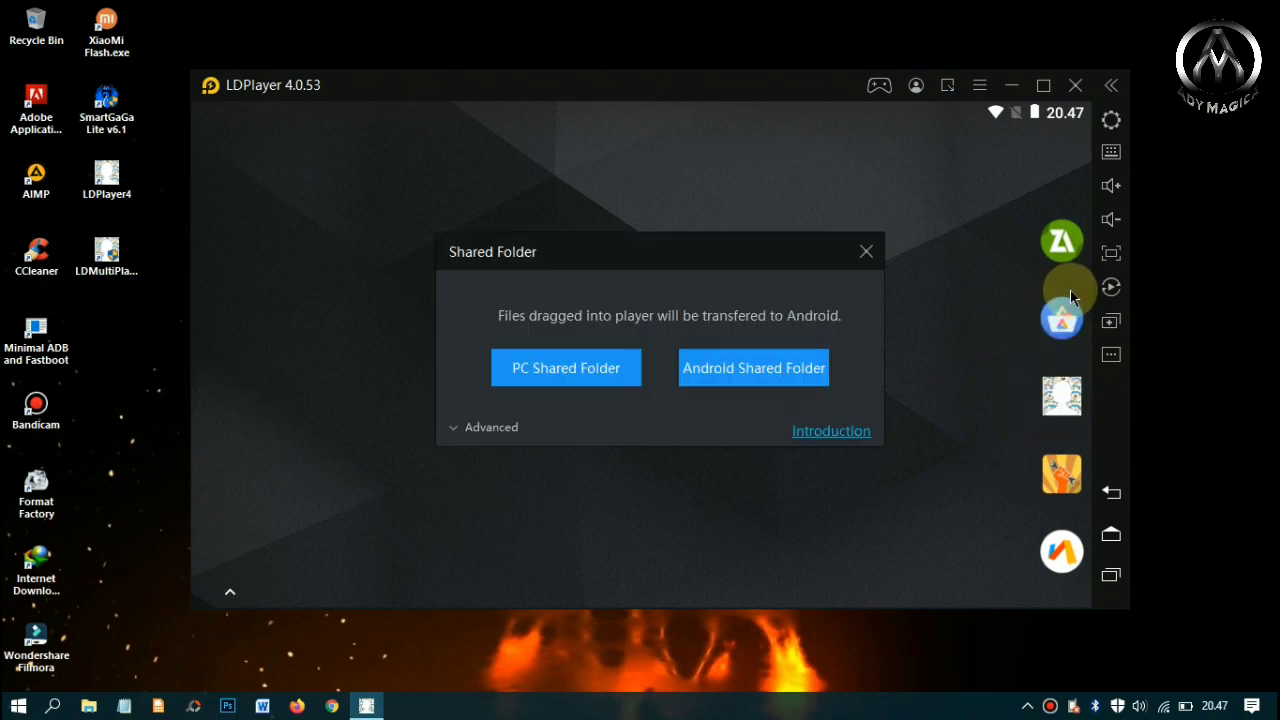
pyautogui.click(486, 432)
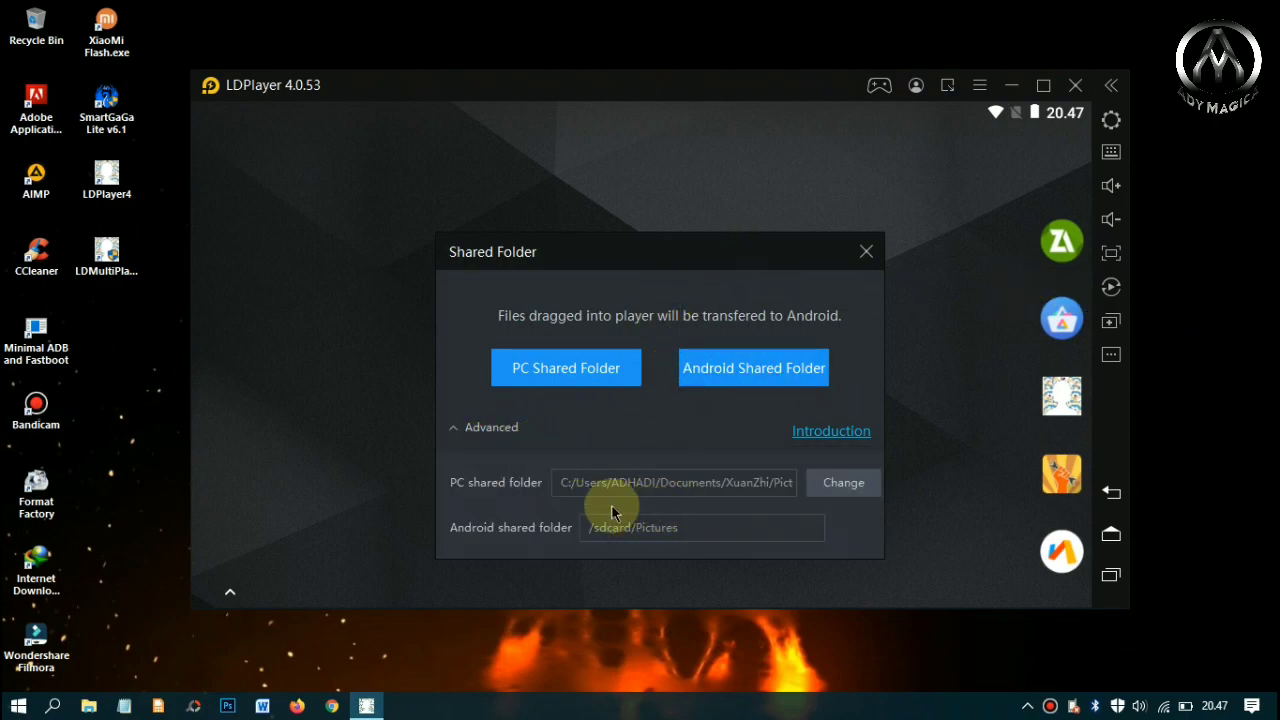
# - Change the PC shared folder to Documents under This PC and restart the player to apply it
pyautogui.click(846, 480)
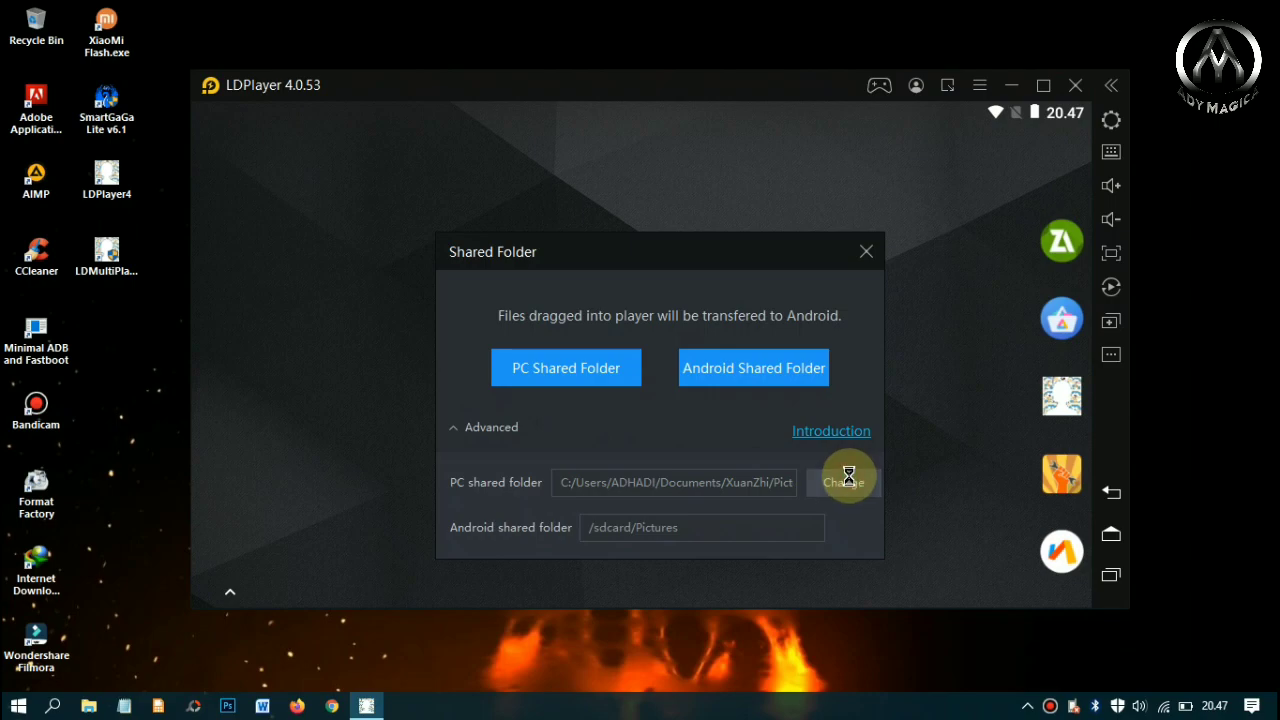
pyautogui.moveTo(666, 204); pyautogui.dragTo(613, 57)
pyautogui.click(537, 220)
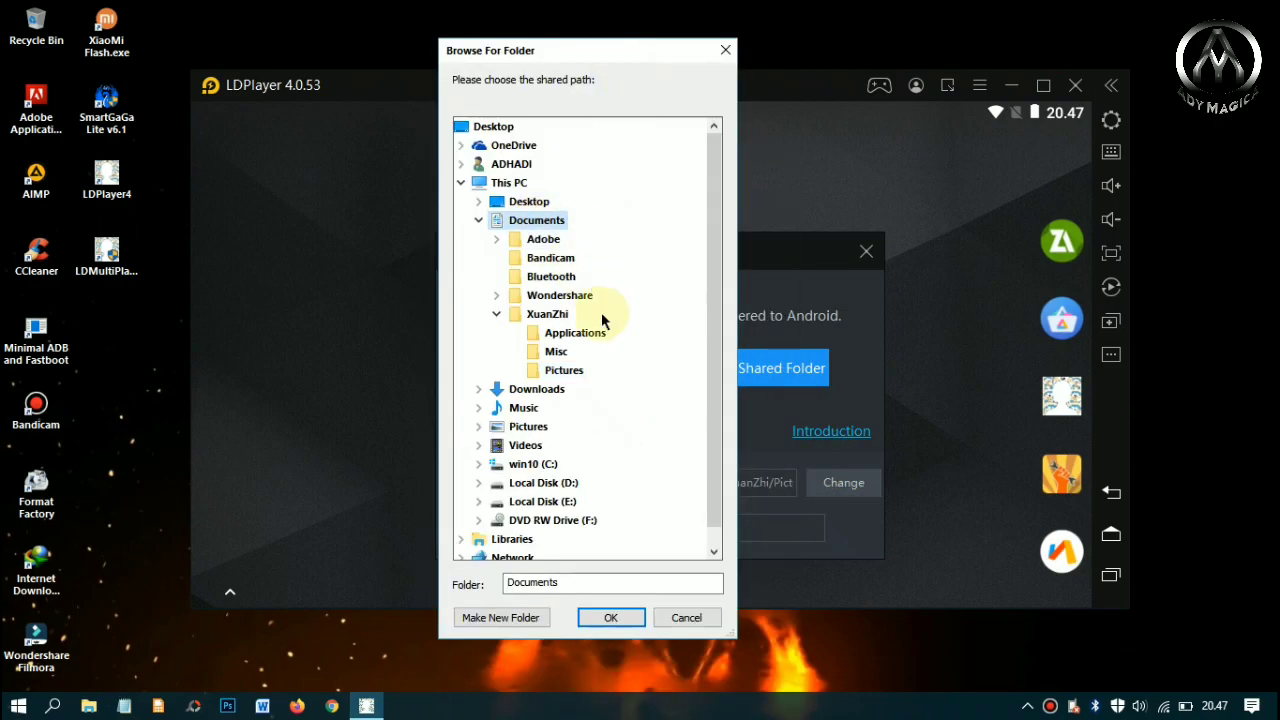
pyautogui.click(552, 316)
pyautogui.click(545, 222)
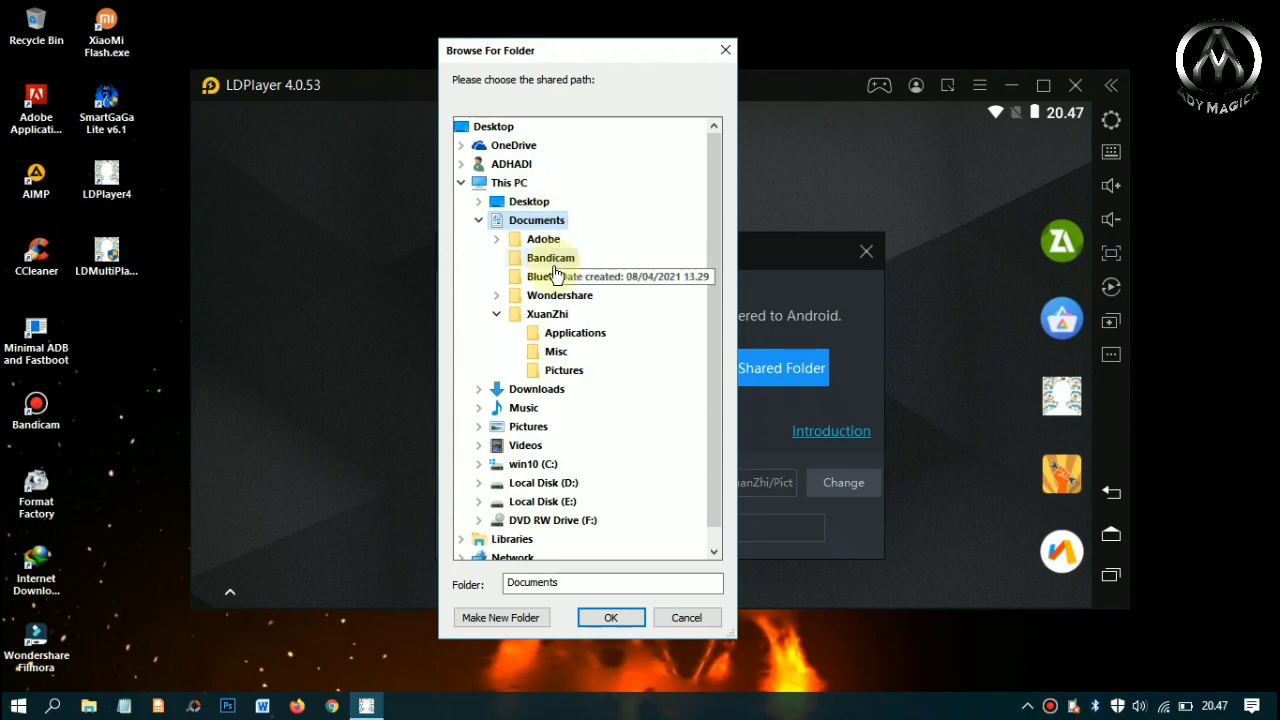
pyautogui.click(610, 616)
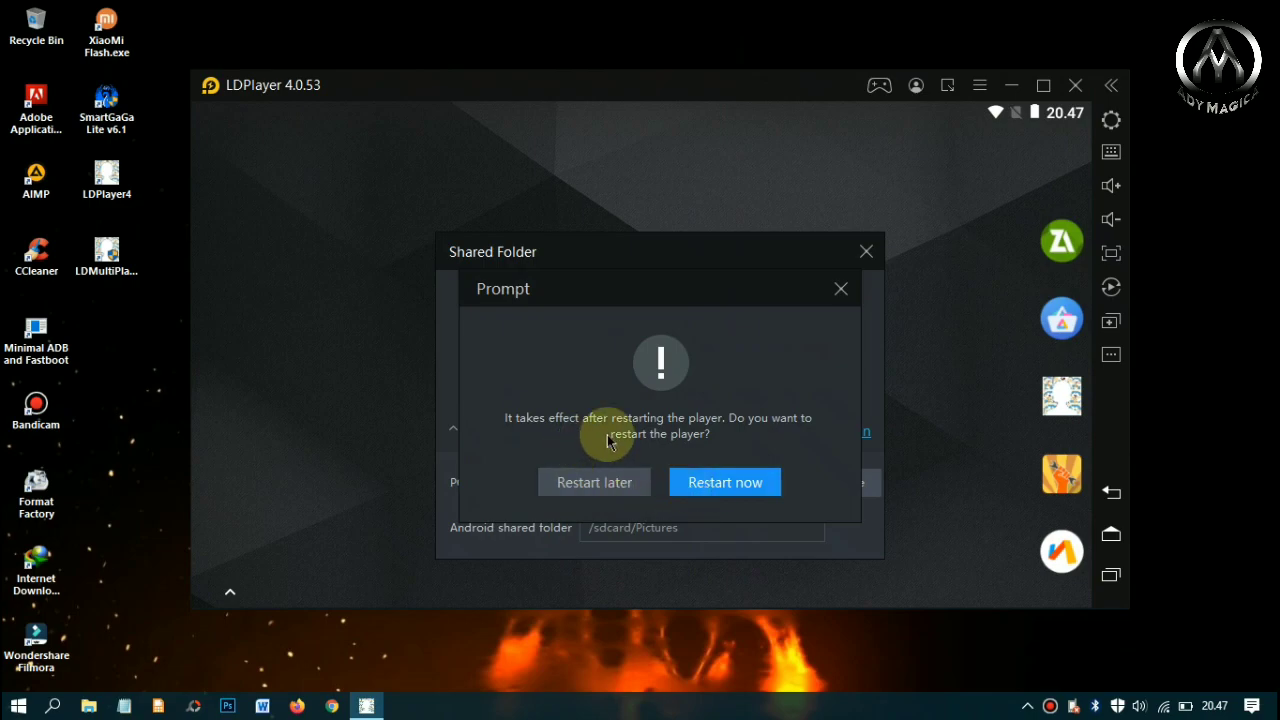
pyautogui.click(718, 488)
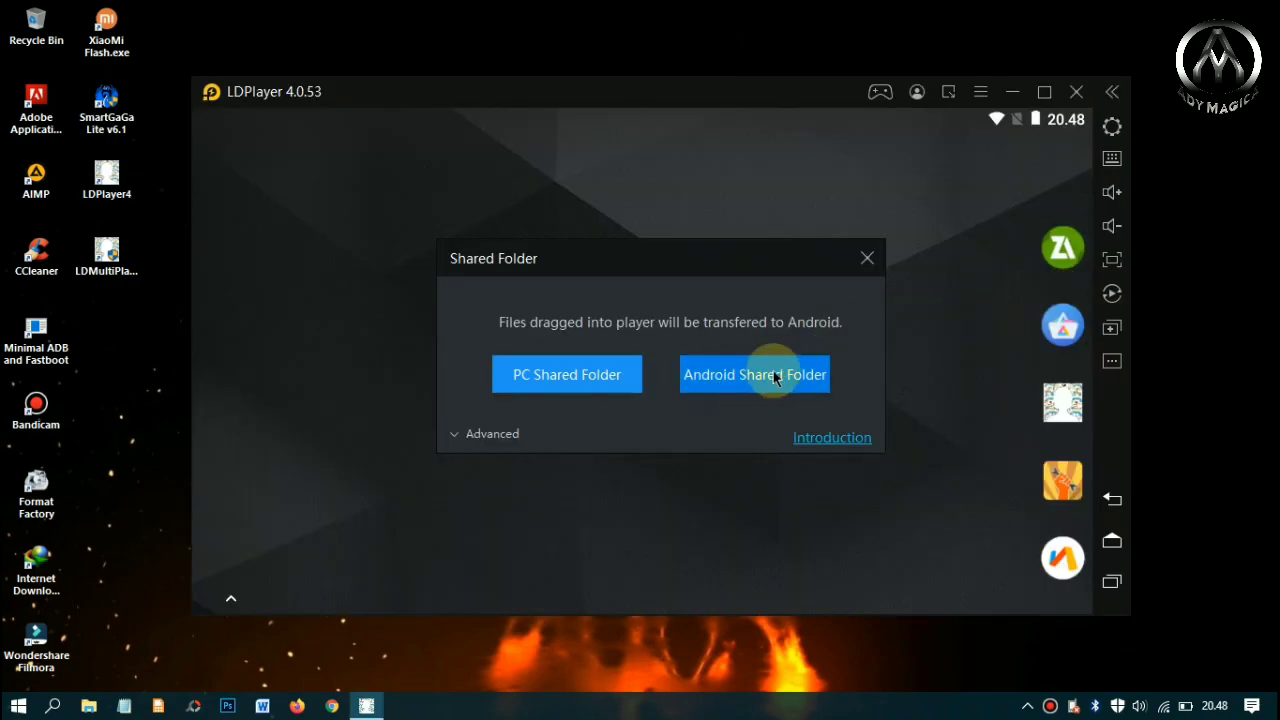
# - Check the PC shared folder path in the Shared Folder dialog, open that folder, and close the dialog
pyautogui.click(458, 432)
pyautogui.click(584, 382)
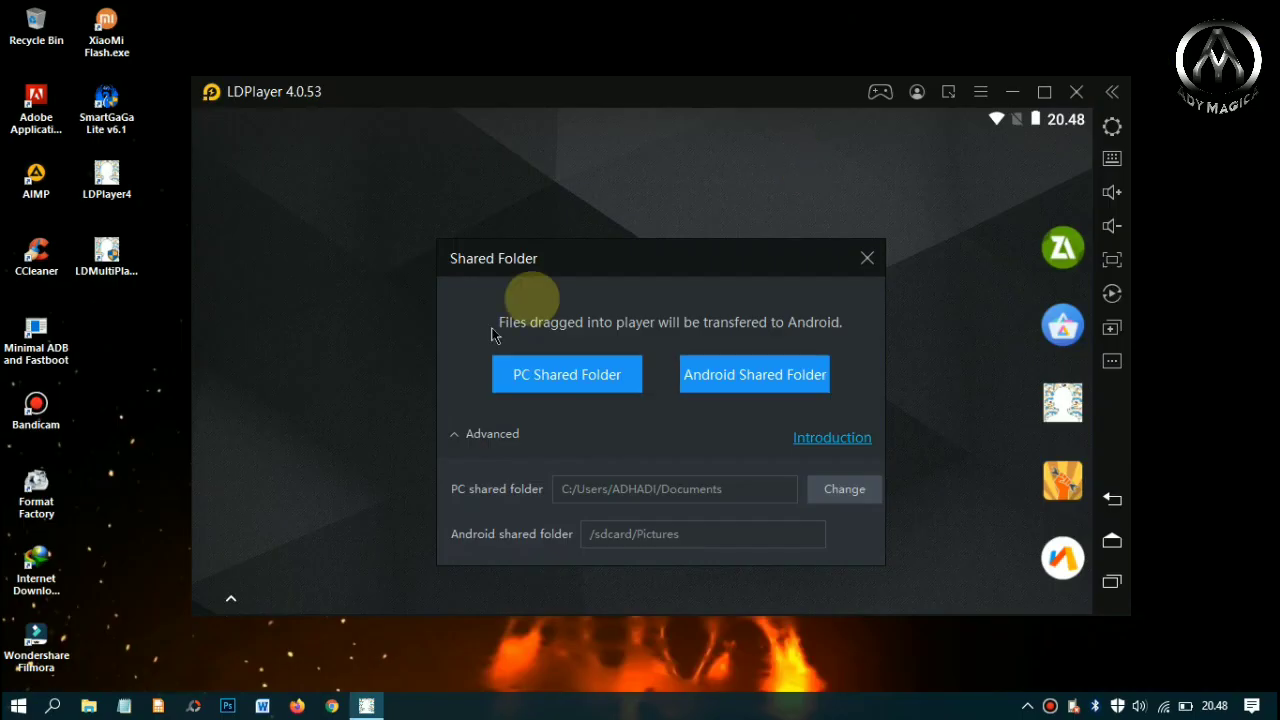
pyautogui.click(867, 258)
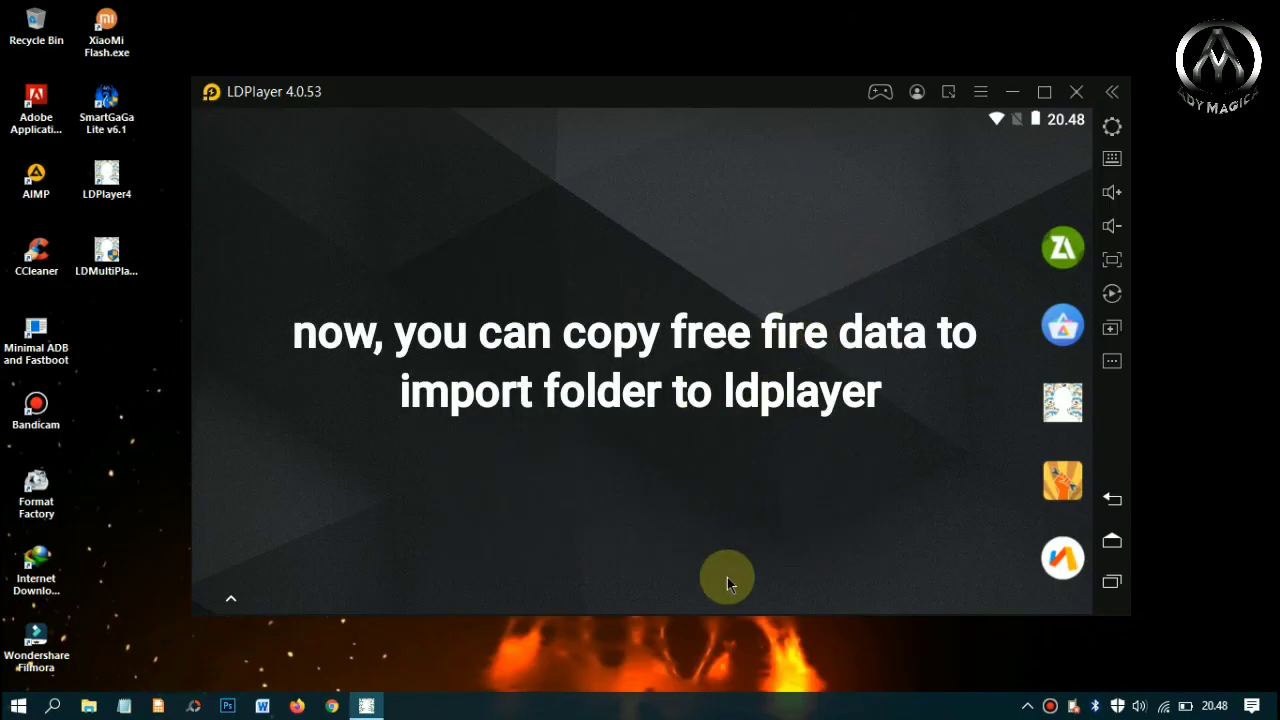
# - Copy the obb folder and Free Fire_1.60.1.apk from the Free Fire > Data Game folder on Local Disk (D:) in File Explorer
pyautogui.click(90, 706)
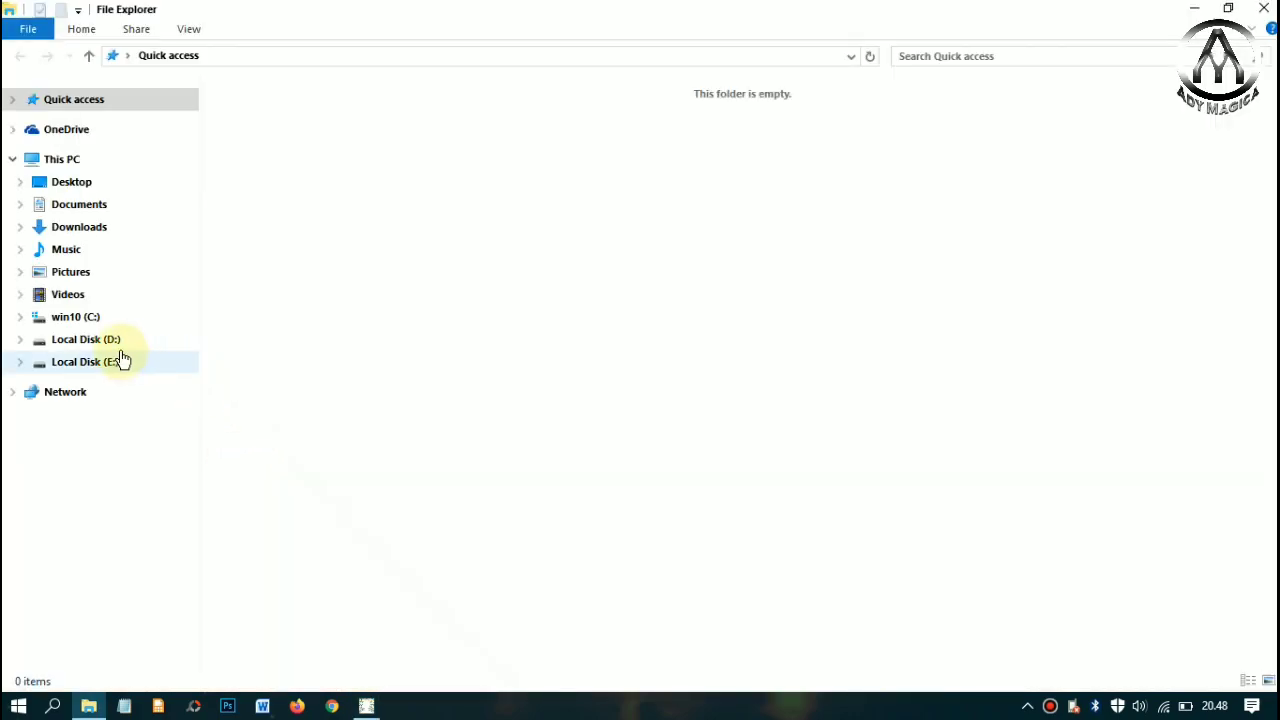
pyautogui.click(100, 339)
pyautogui.doubleClick(812, 182)
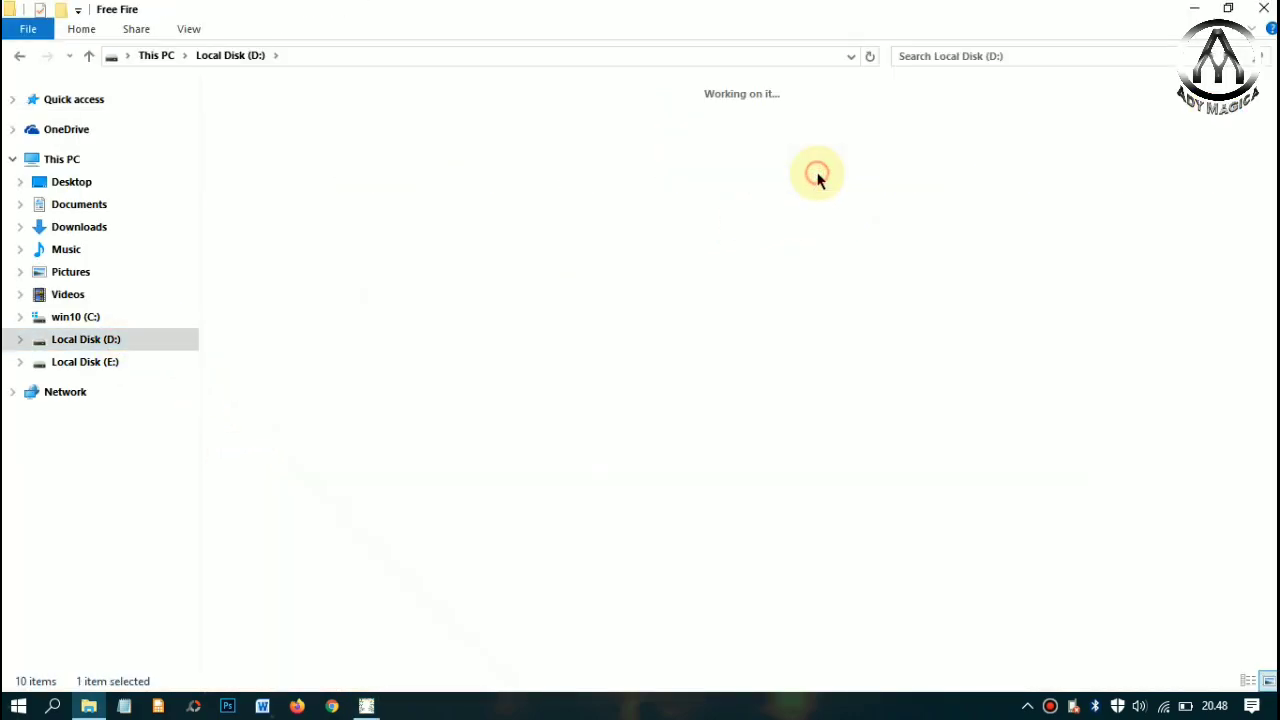
pyautogui.doubleClick(356, 158)
pyautogui.moveTo(352, 232); pyautogui.dragTo(493, 118)
pyautogui.rightClick(493, 118)
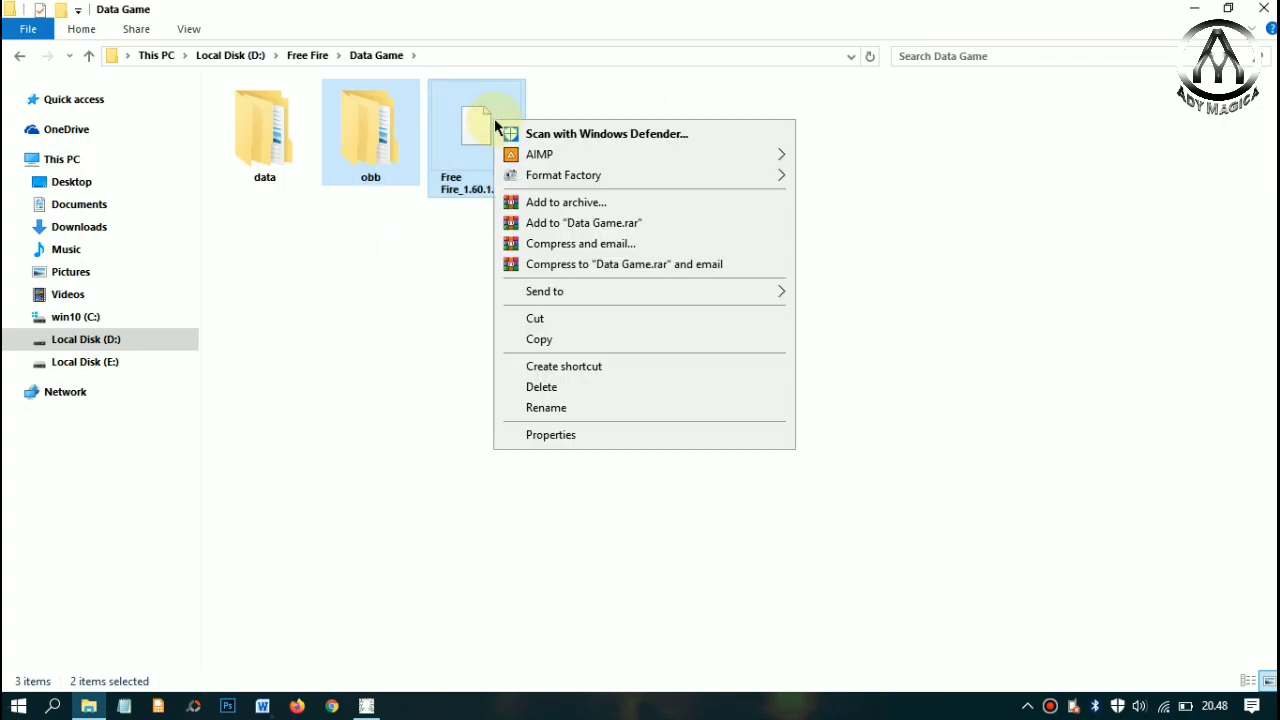
pyautogui.click(552, 337)
# - Paste the copied obb folder and Free Fire_1.60.1.apk into the PC's Documents folder and return to the emulator
pyautogui.click(100, 207)
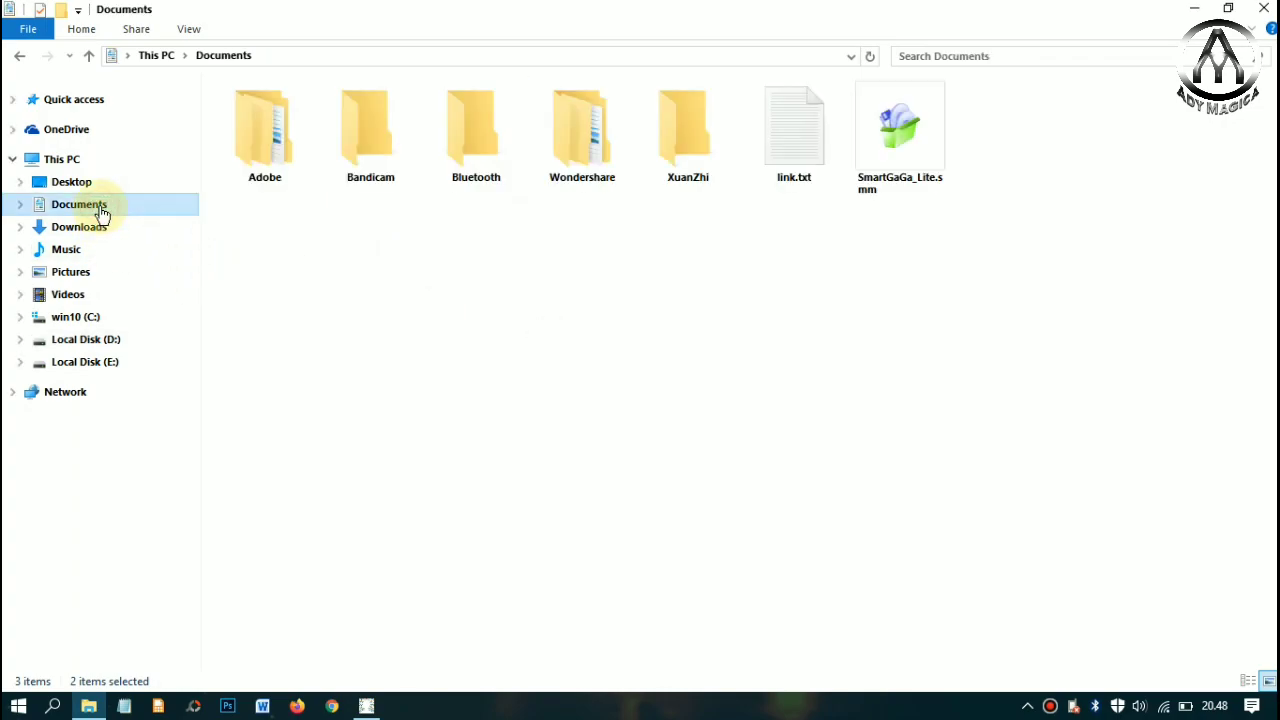
pyautogui.rightClick(396, 275)
pyautogui.click(434, 399)
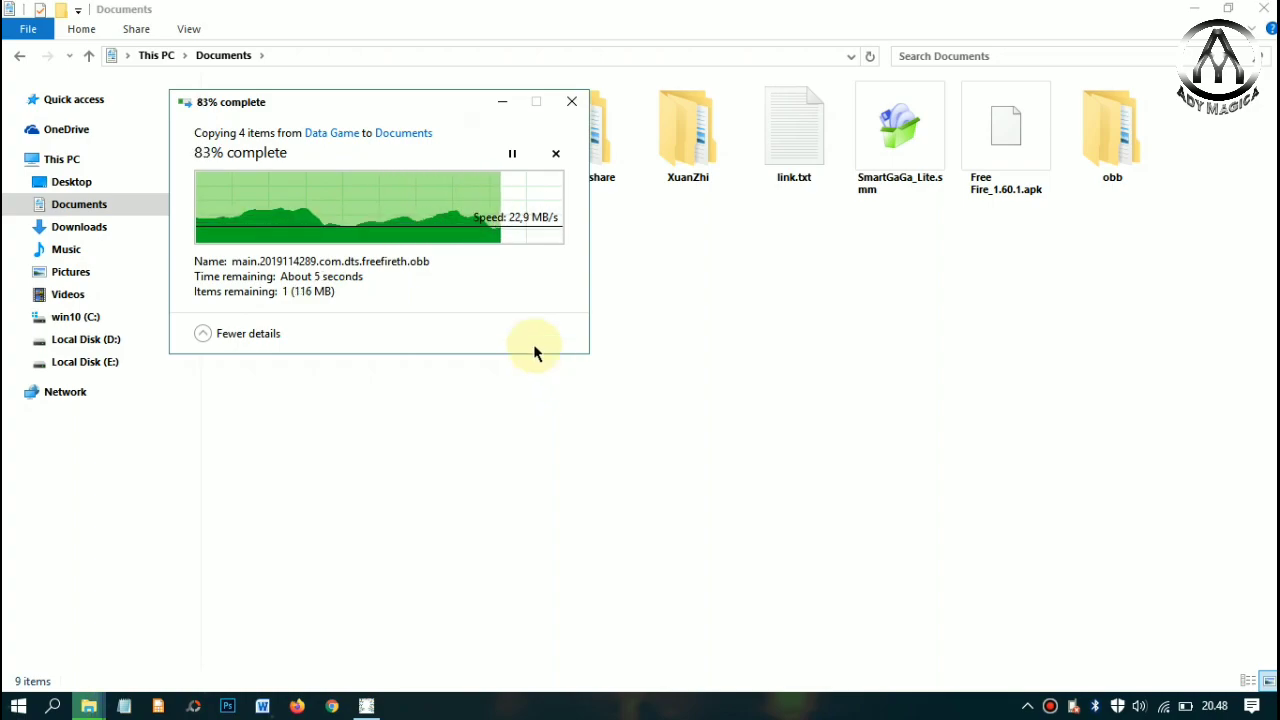
pyautogui.moveTo(987, 241); pyautogui.dragTo(1150, 100)
pyautogui.click(1097, 289)
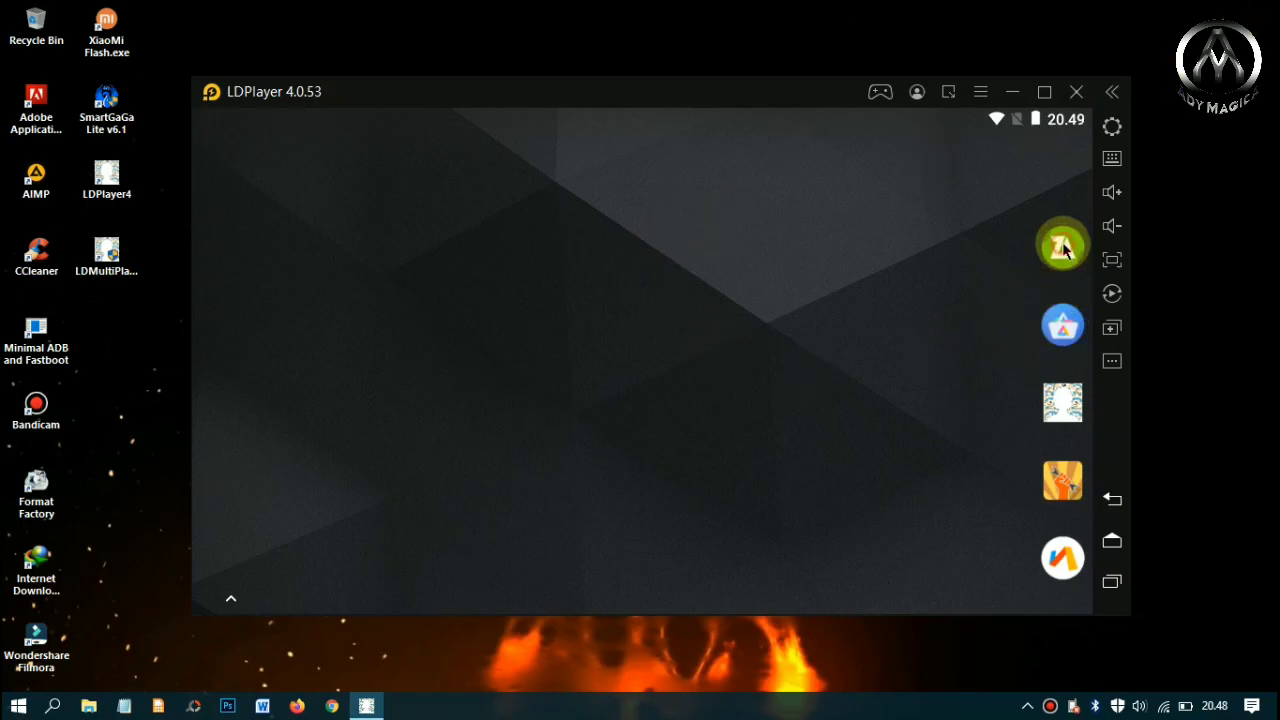
# - Open ZArchiver in the emulator and cut Free Fire_1.60.1.apk and the obb folder from the Pictures folder
pyautogui.click(1062, 247)
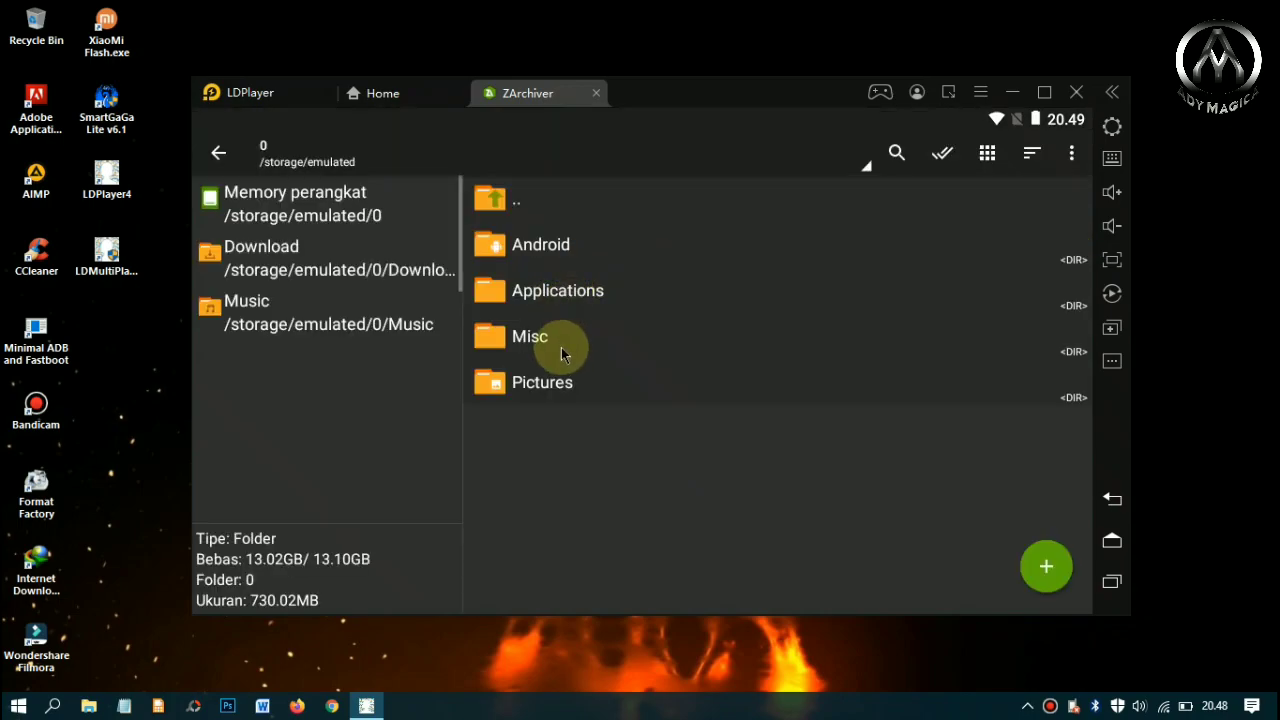
pyautogui.click(551, 386)
pyautogui.moveTo(587, 395); pyautogui.dragTo(619, 179)
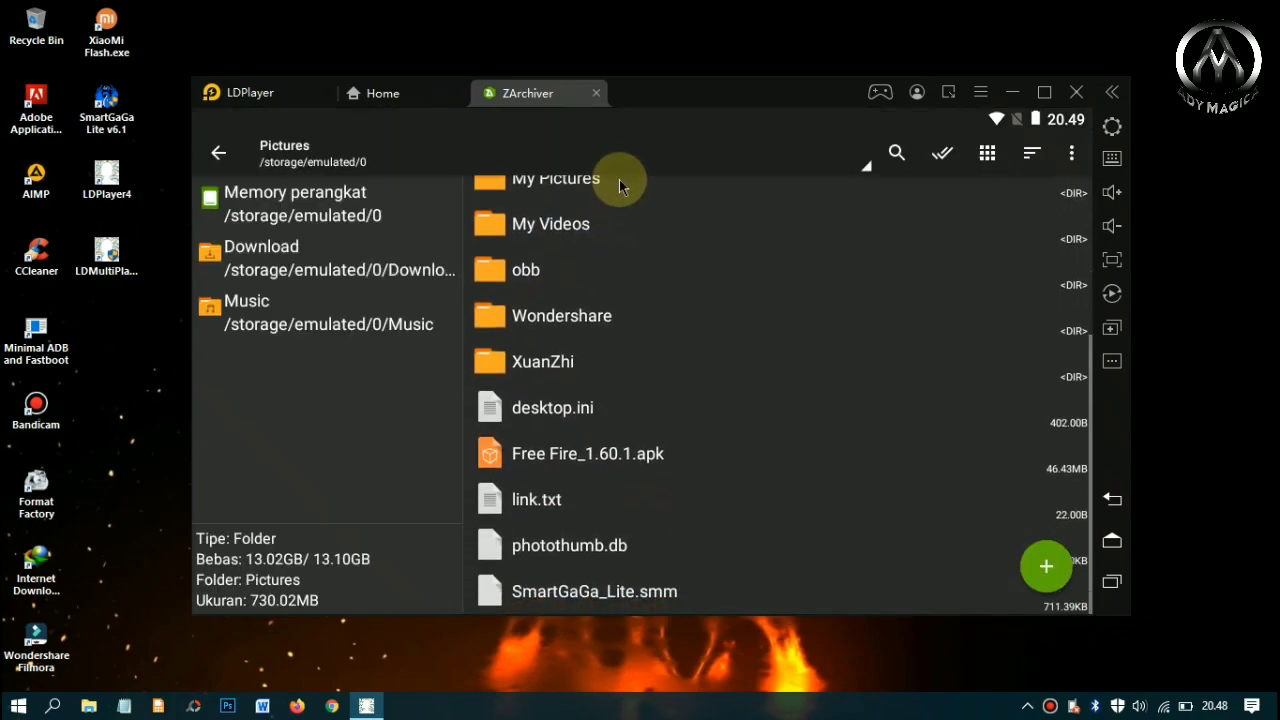
pyautogui.click(489, 453)
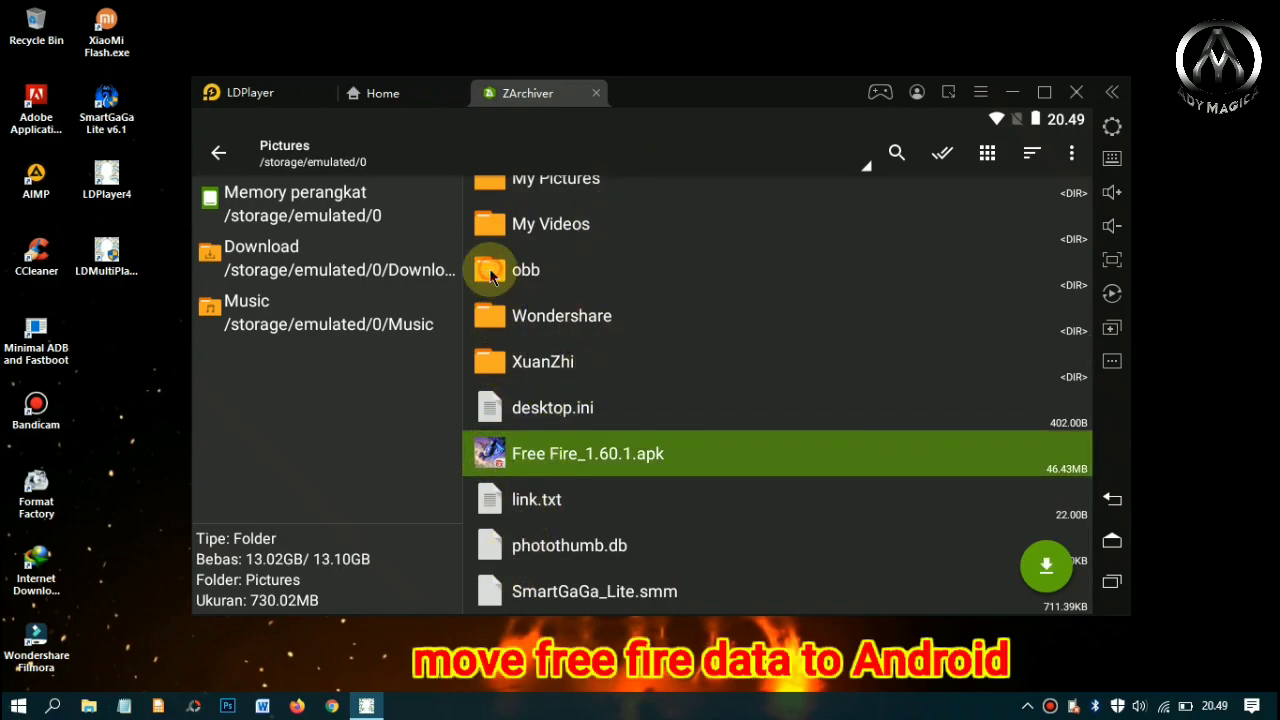
pyautogui.click(489, 268)
pyautogui.click(750, 267)
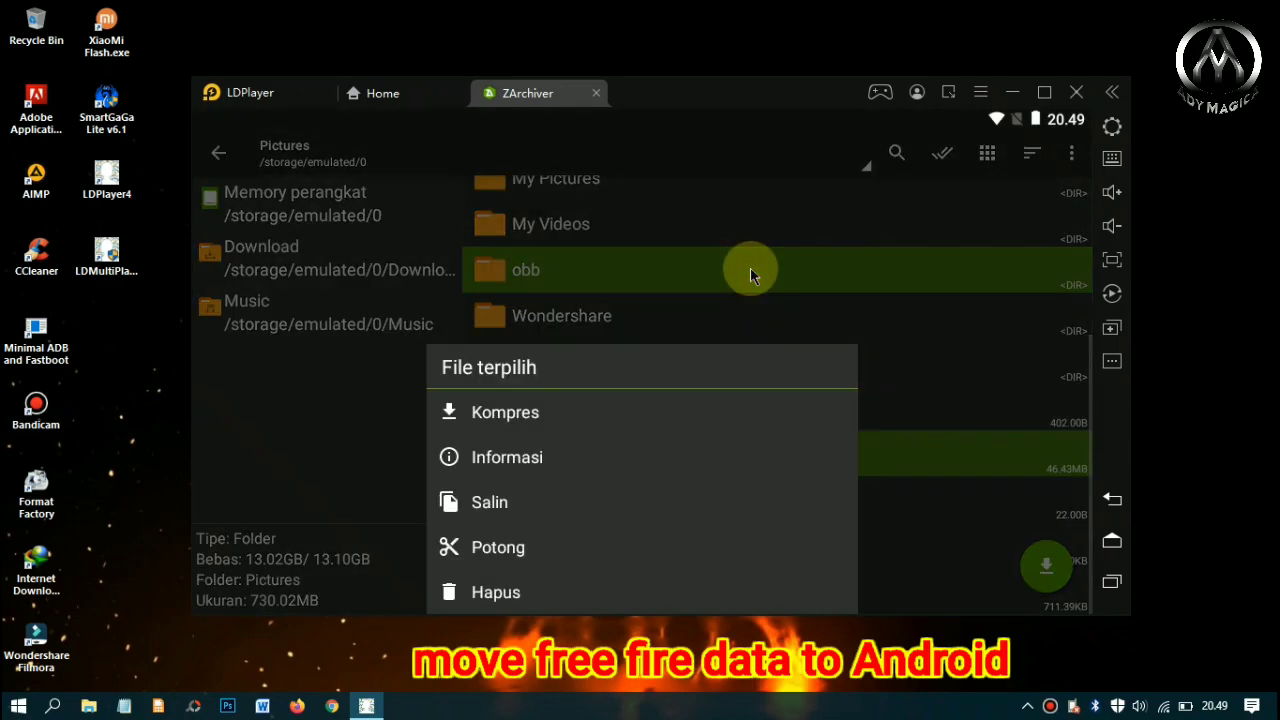
pyautogui.click(515, 552)
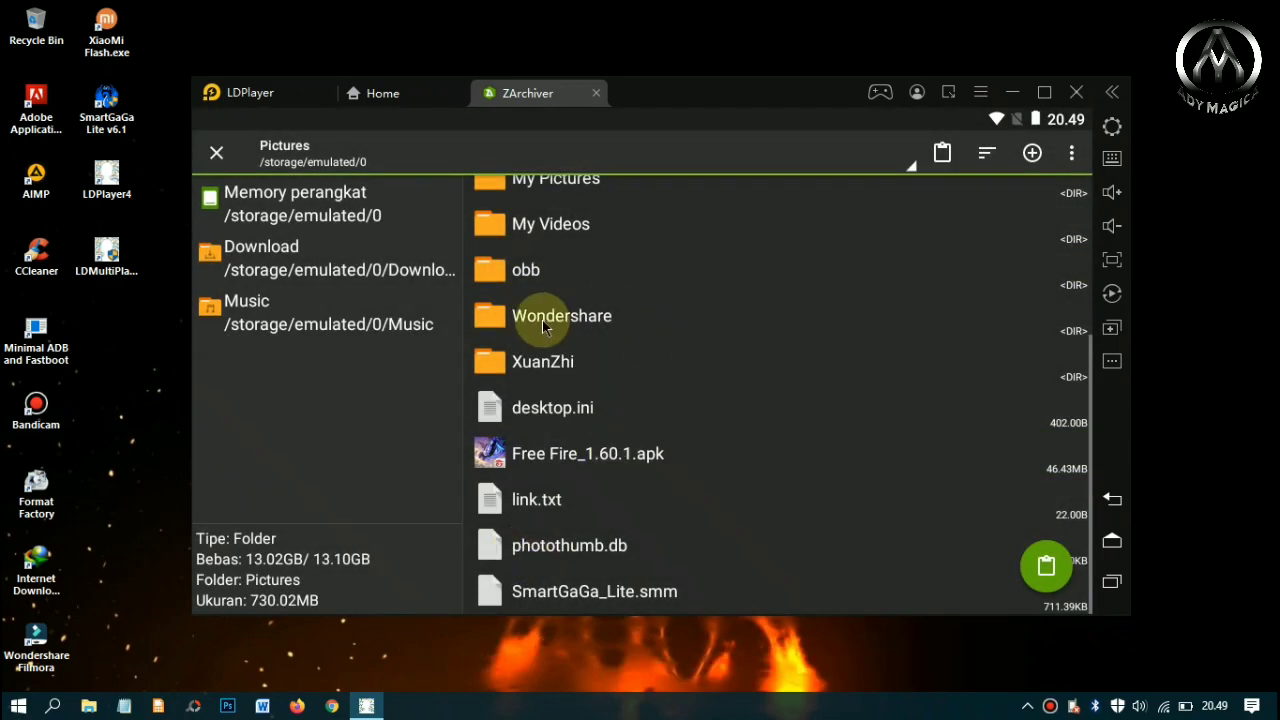
# - Paste the cut APK and obb folder into the Android folder of the device memory
pyautogui.moveTo(591, 271); pyautogui.dragTo(600, 394)
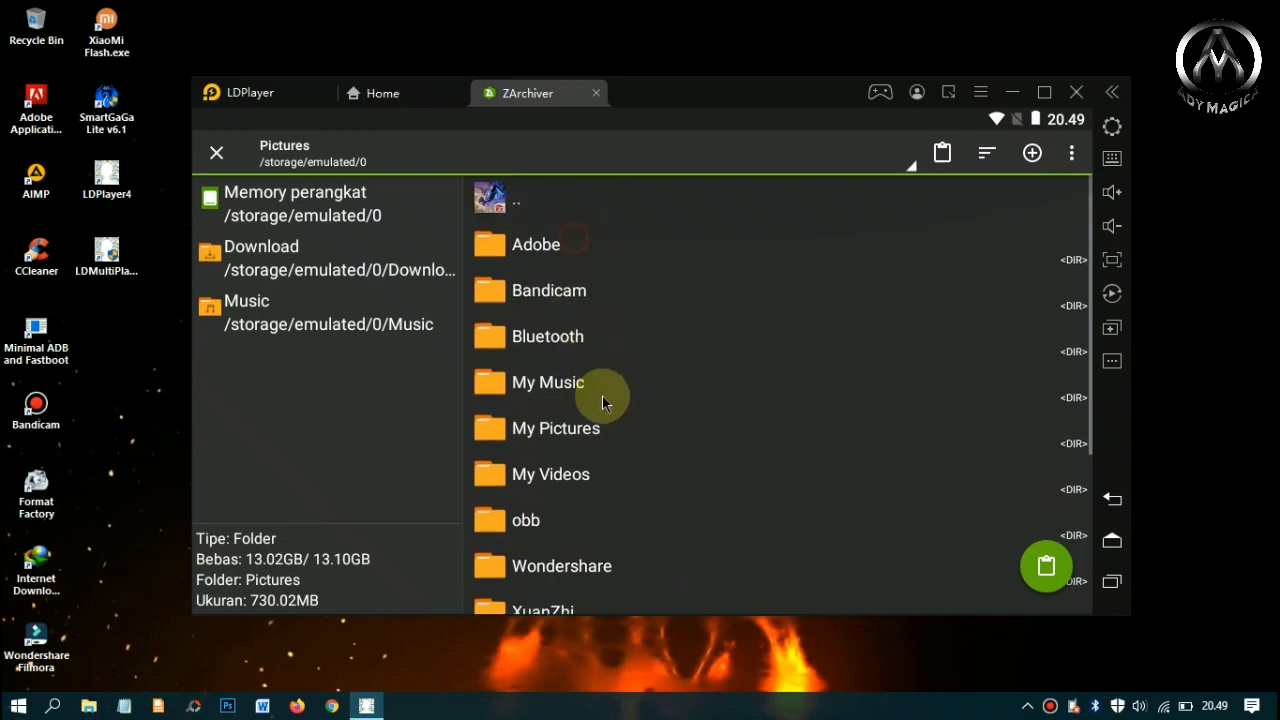
pyautogui.click(328, 224)
pyautogui.click(557, 245)
pyautogui.click(1030, 567)
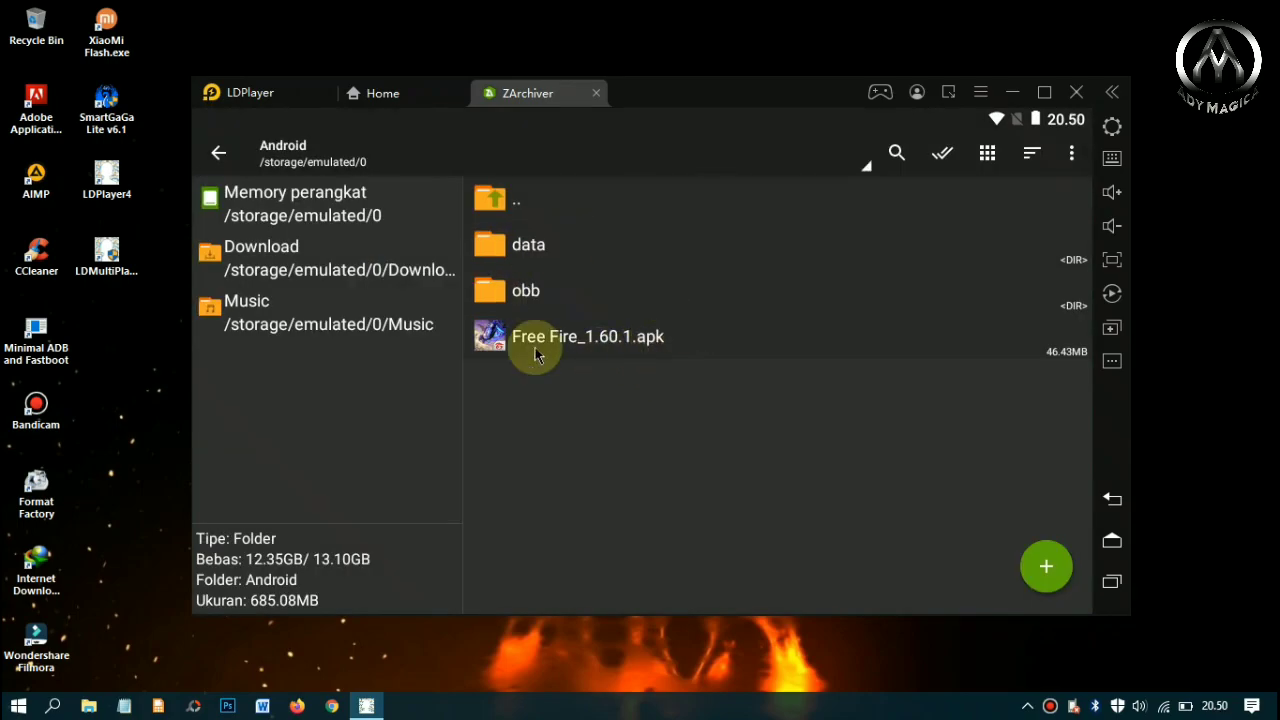
# - Install Free Fire_1.60.1.apk from the Android folder and exit ZArchiver to the home screen
pyautogui.click(632, 346)
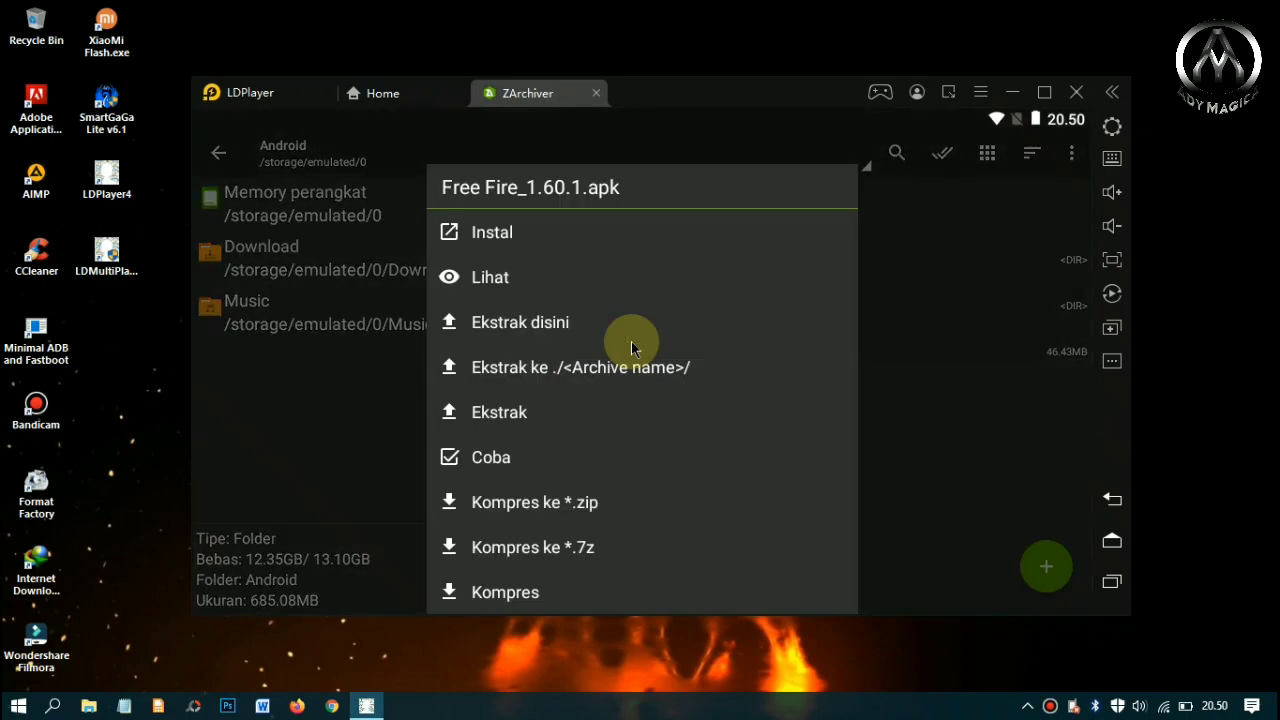
pyautogui.click(492, 238)
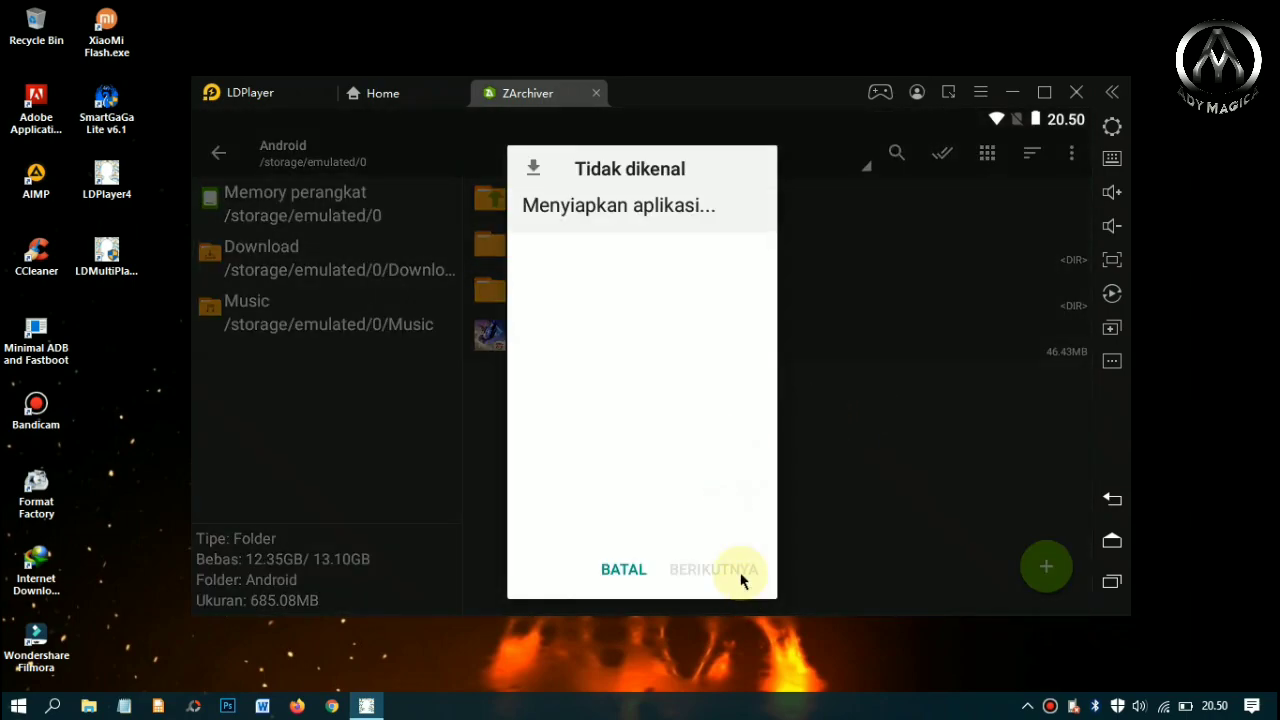
pyautogui.click(735, 566)
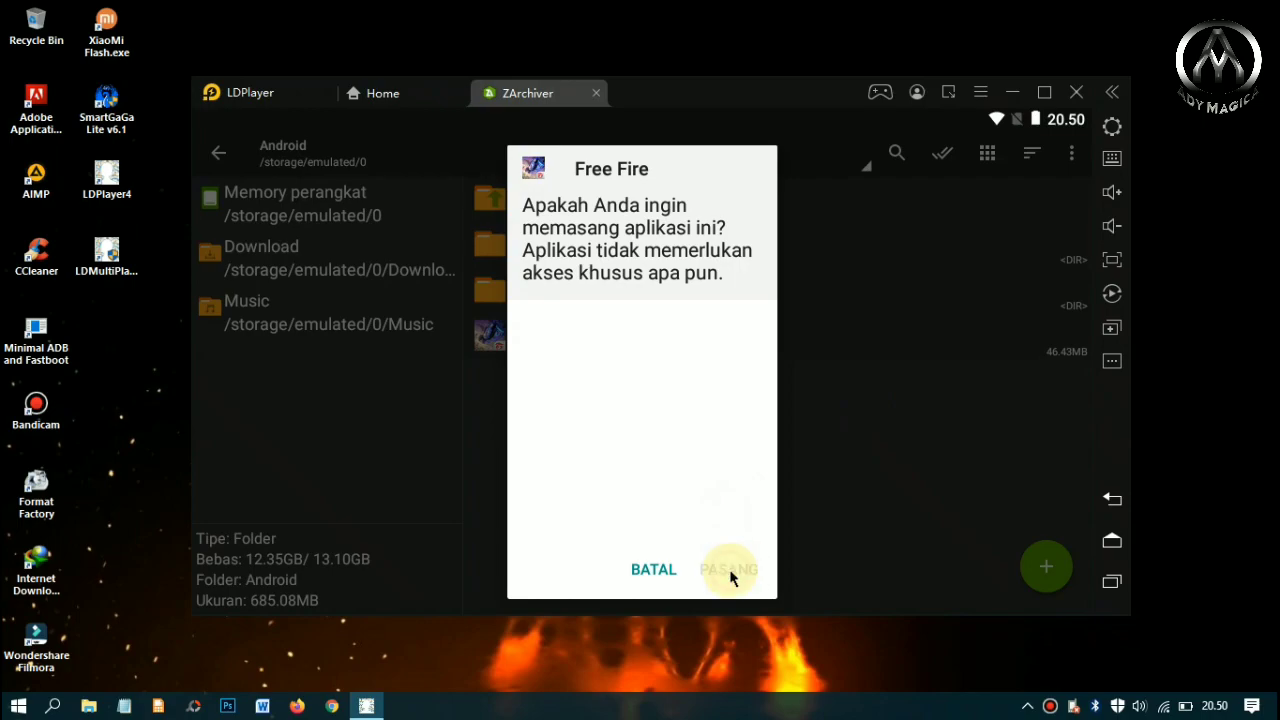
pyautogui.click(660, 567)
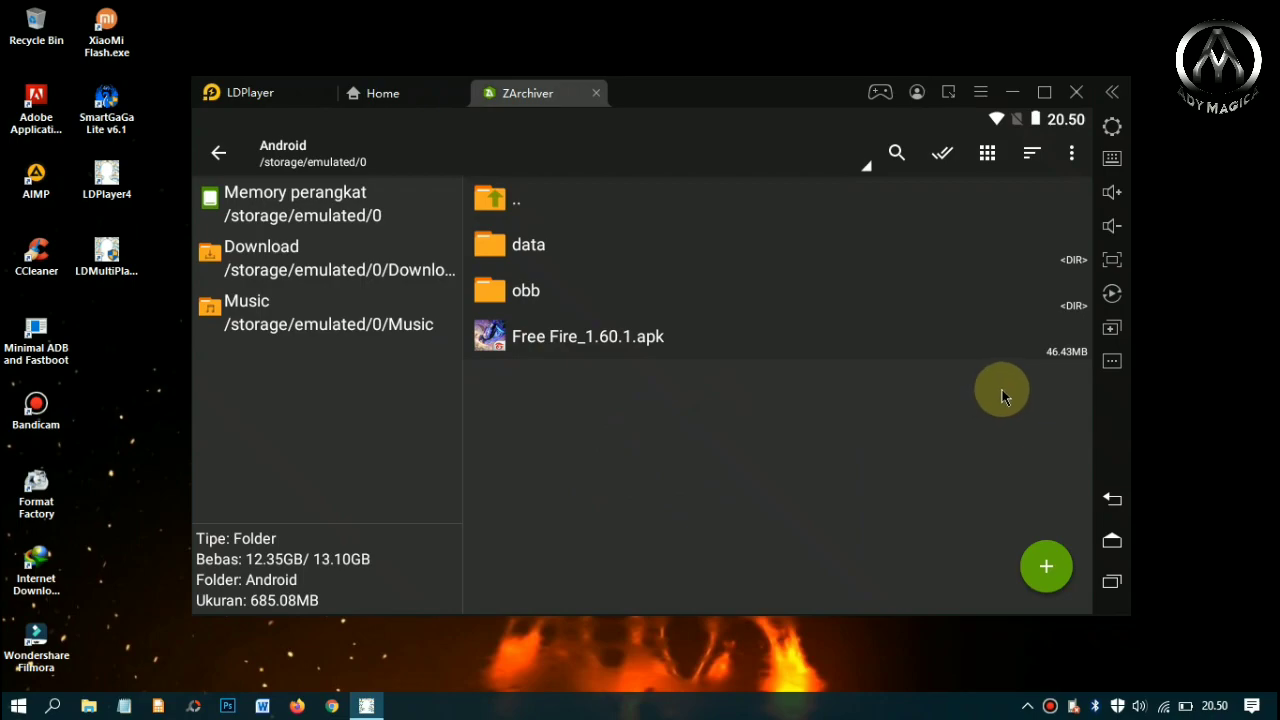
pyautogui.click(1113, 499)
pyautogui.click(1113, 499)
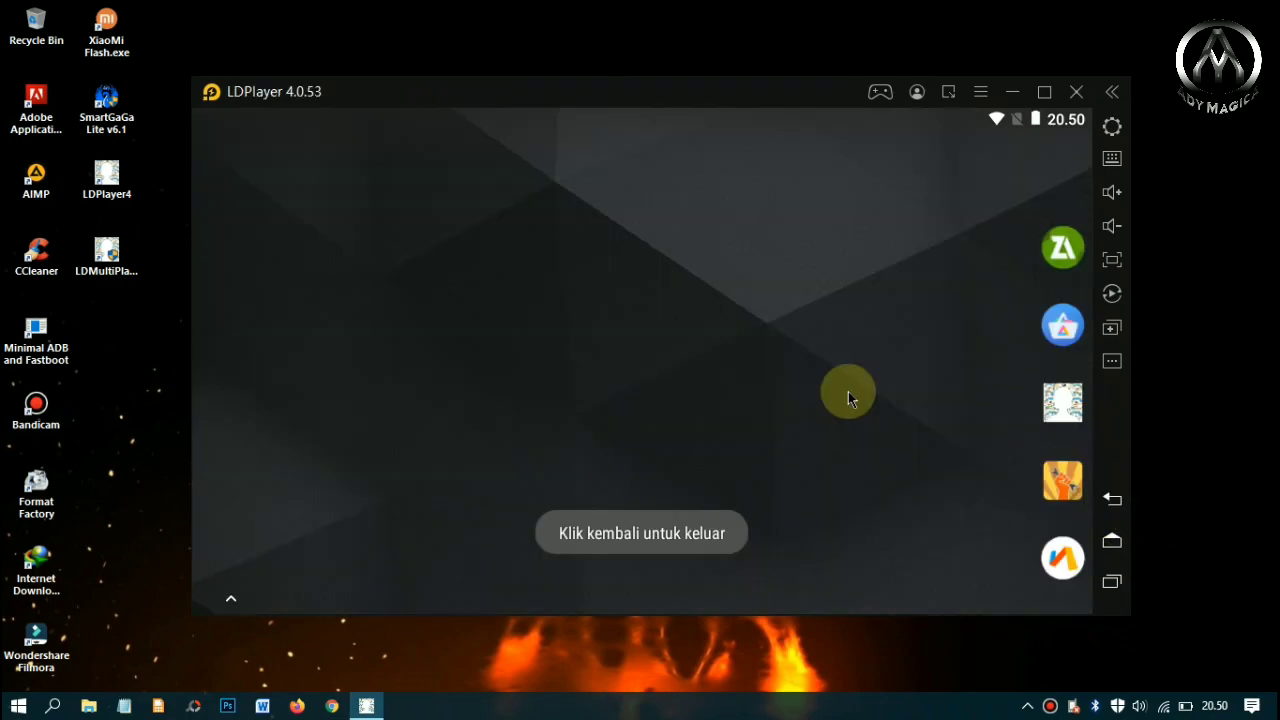
# - Launch Free Fire from the emulator's app list and confirm the keyboard mapping tips
pyautogui.click(231, 598)
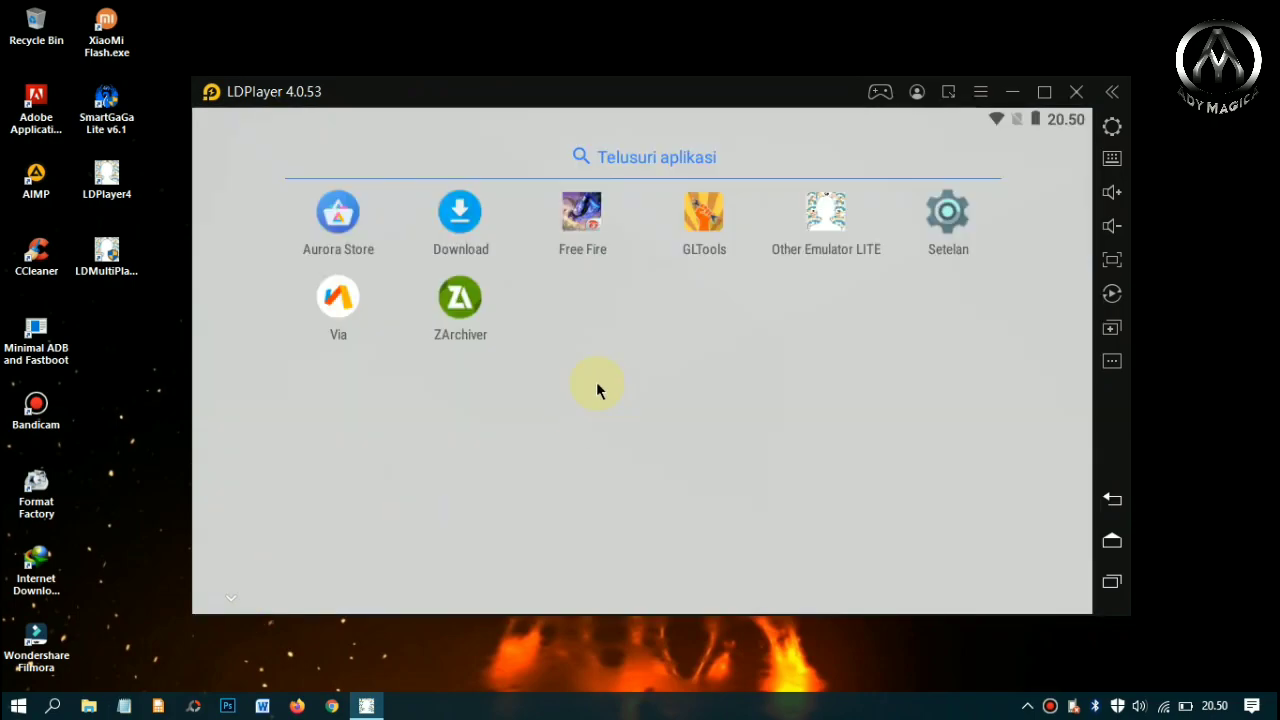
pyautogui.click(587, 224)
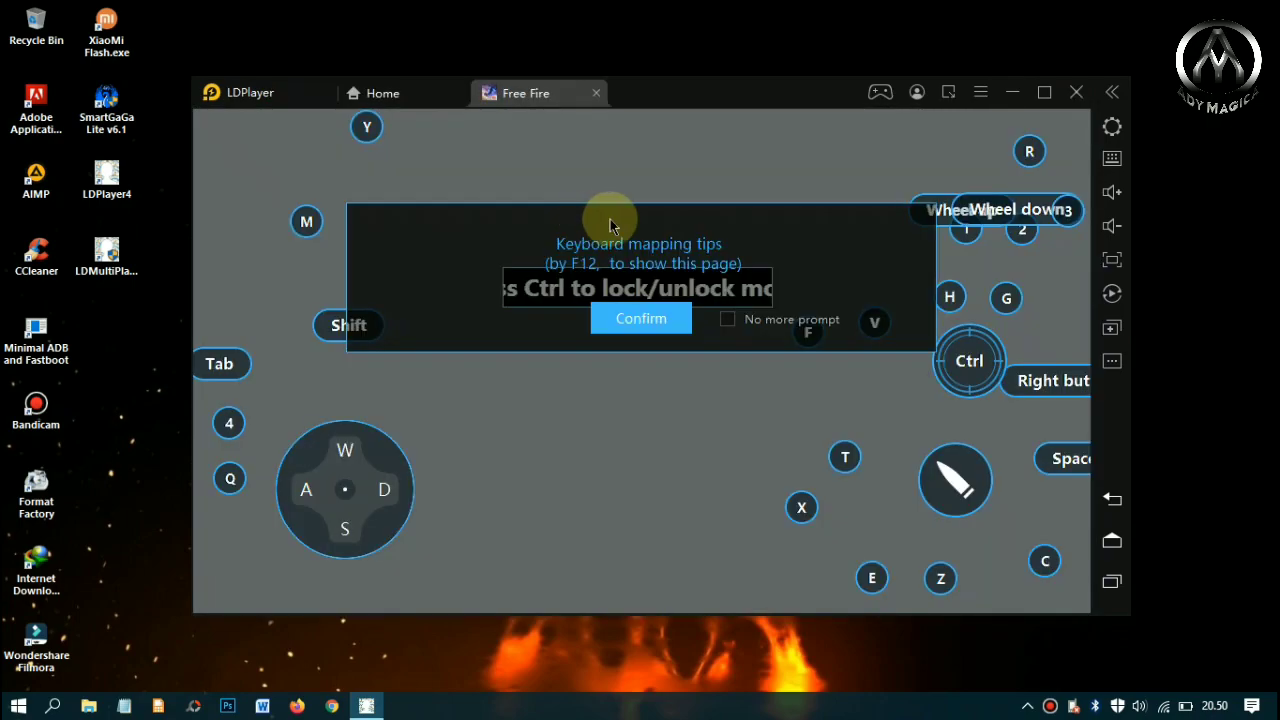
pyautogui.click(648, 322)
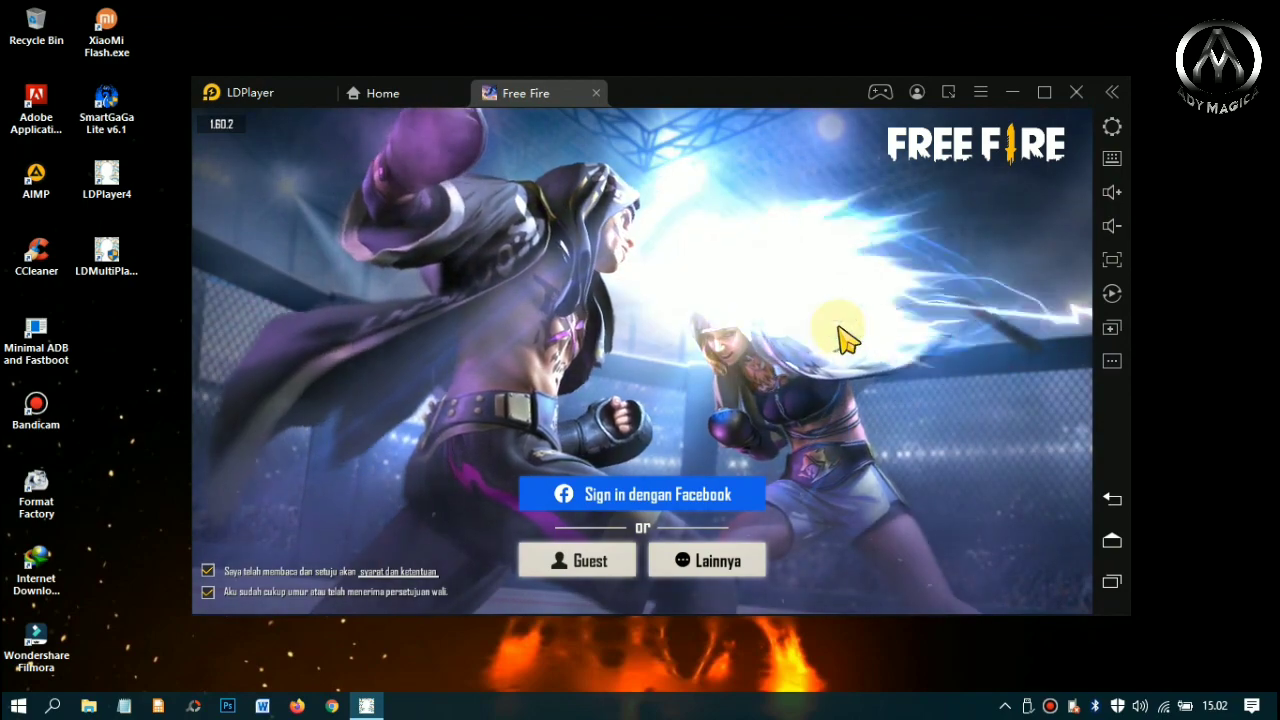
# - Check the other sign-in options on the Free Fire login screen and close the account dialog
pyautogui.click(714, 560)
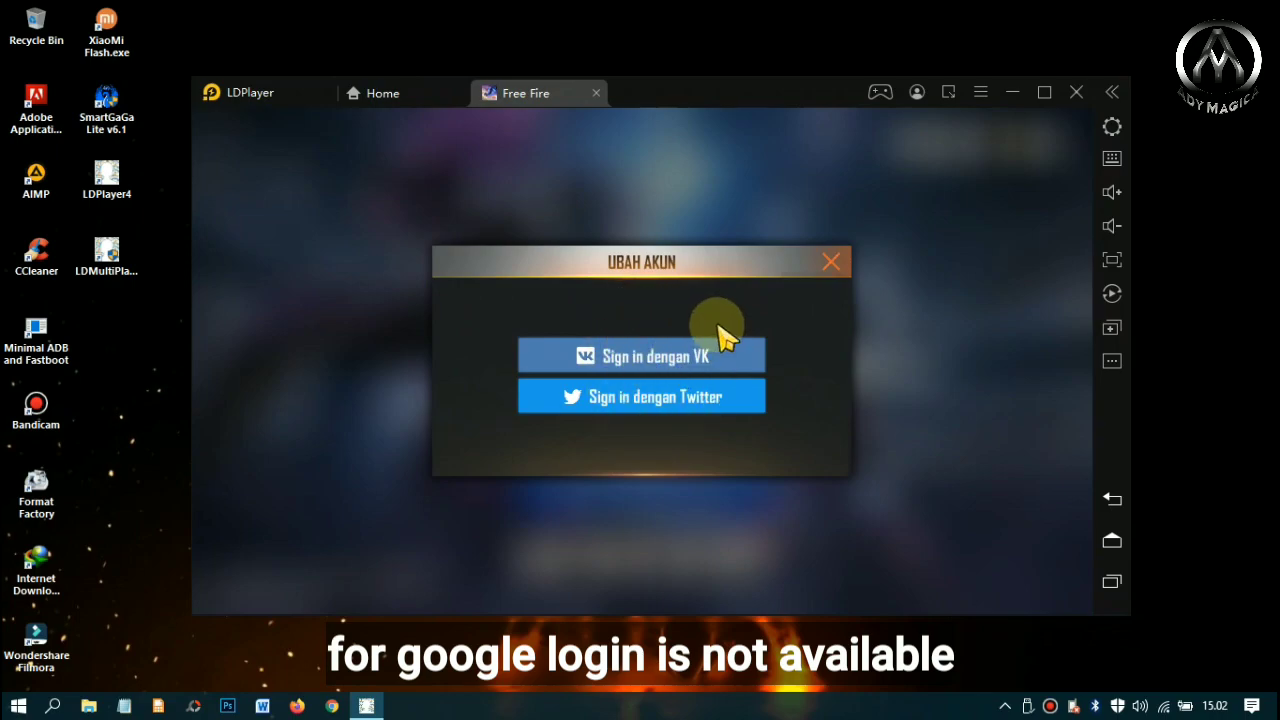
pyautogui.click(830, 262)
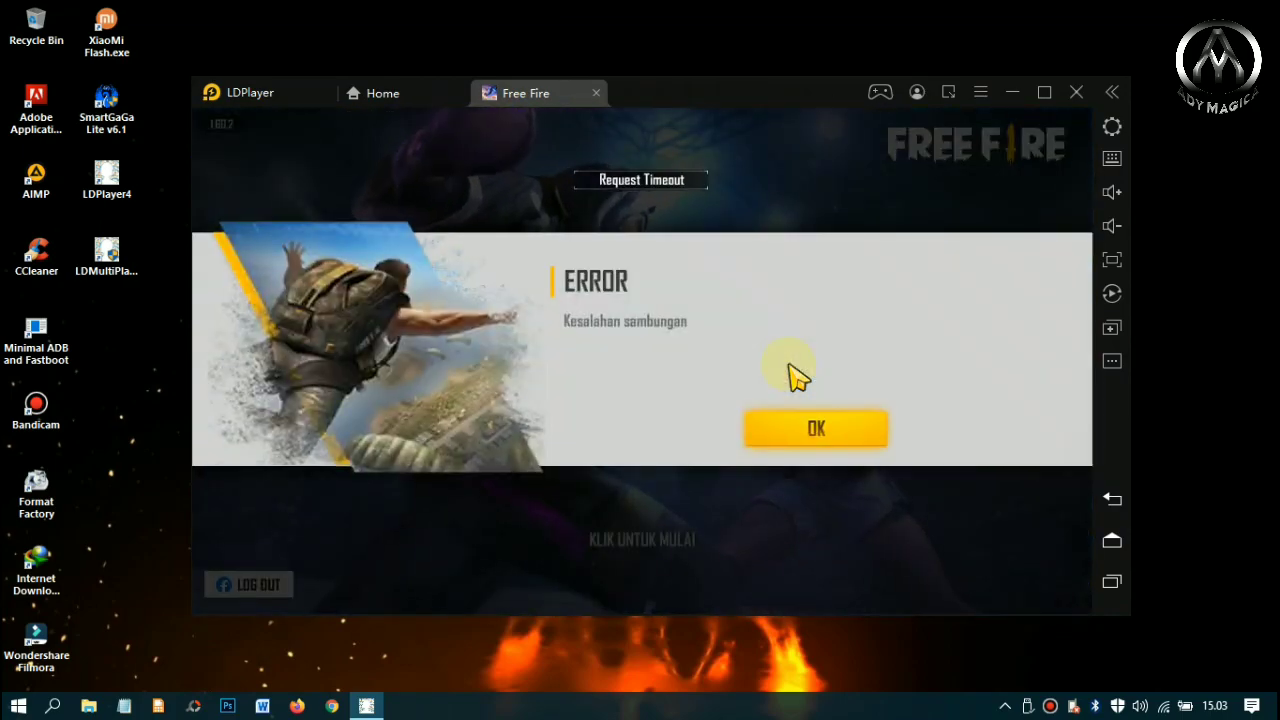
# - Dismiss the connection error dialogs and start the game again from the title screen
pyautogui.click(808, 428)
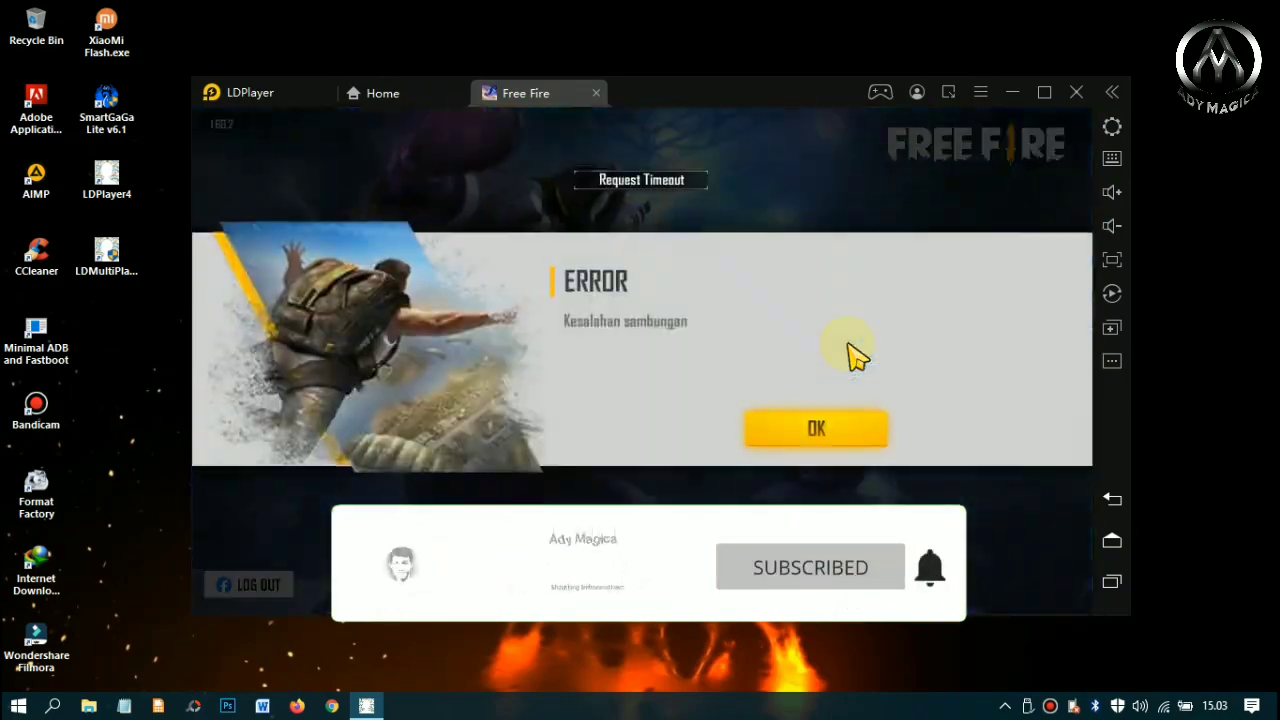
pyautogui.click(850, 428)
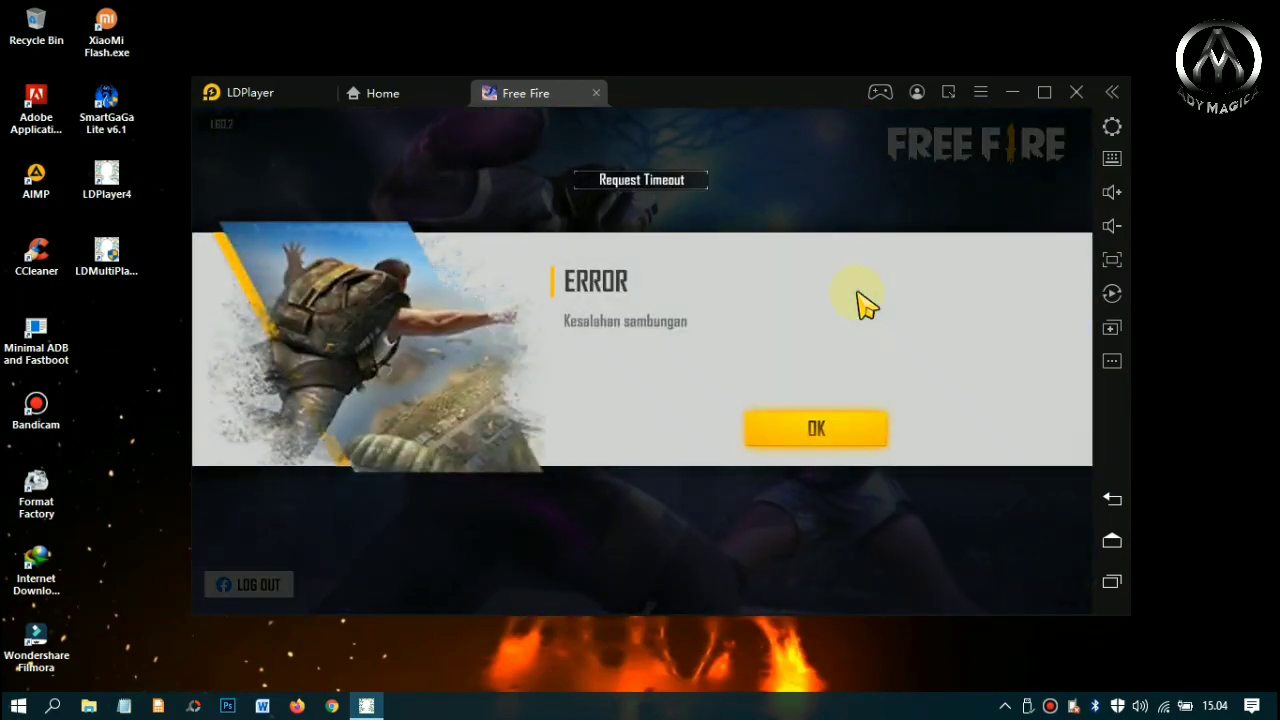
pyautogui.click(826, 422)
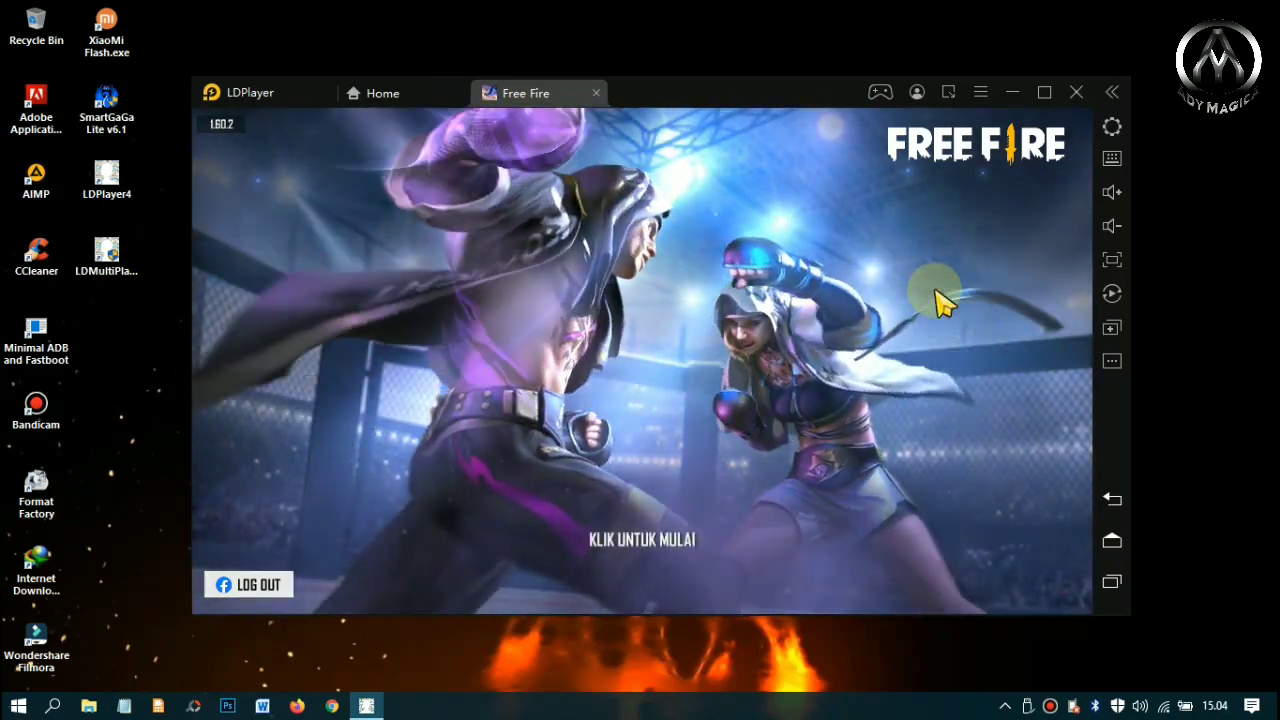
pyautogui.click(924, 297)
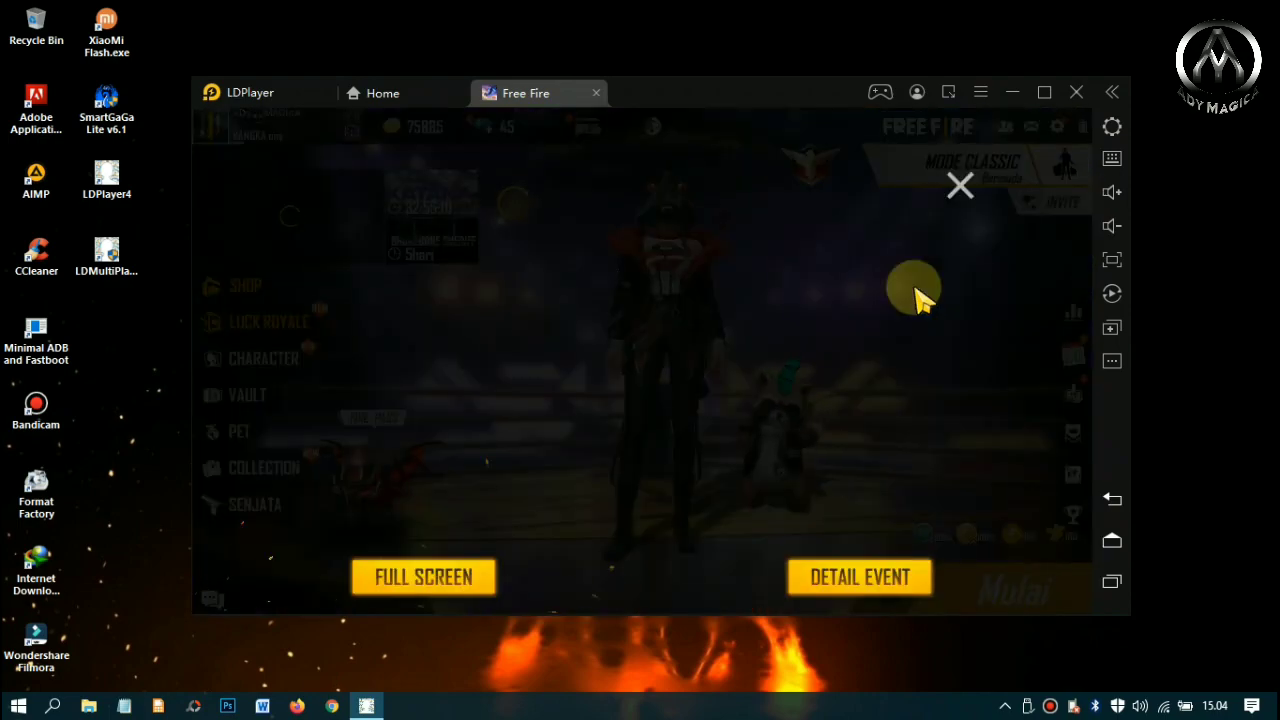
# - Close the event, daily rewards, K.O. Night Rewards and top-up pop-ups covering the game lobby
pyautogui.click(958, 187)
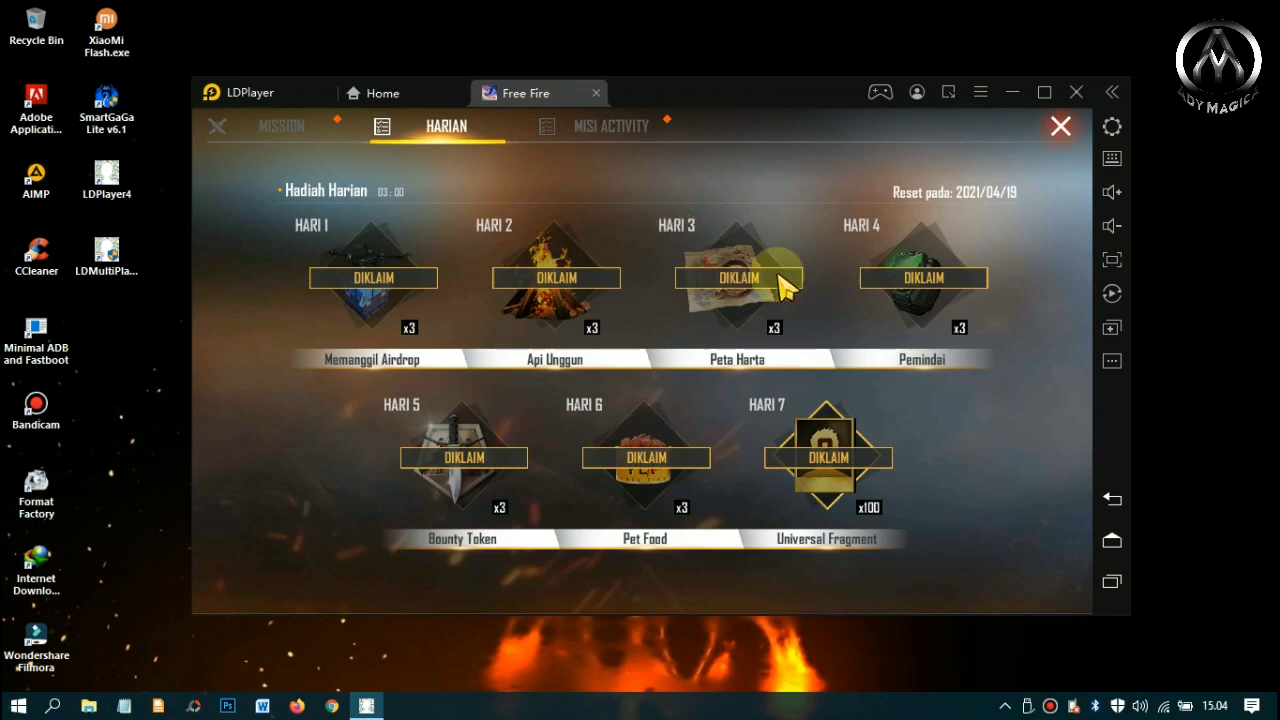
pyautogui.click(1061, 126)
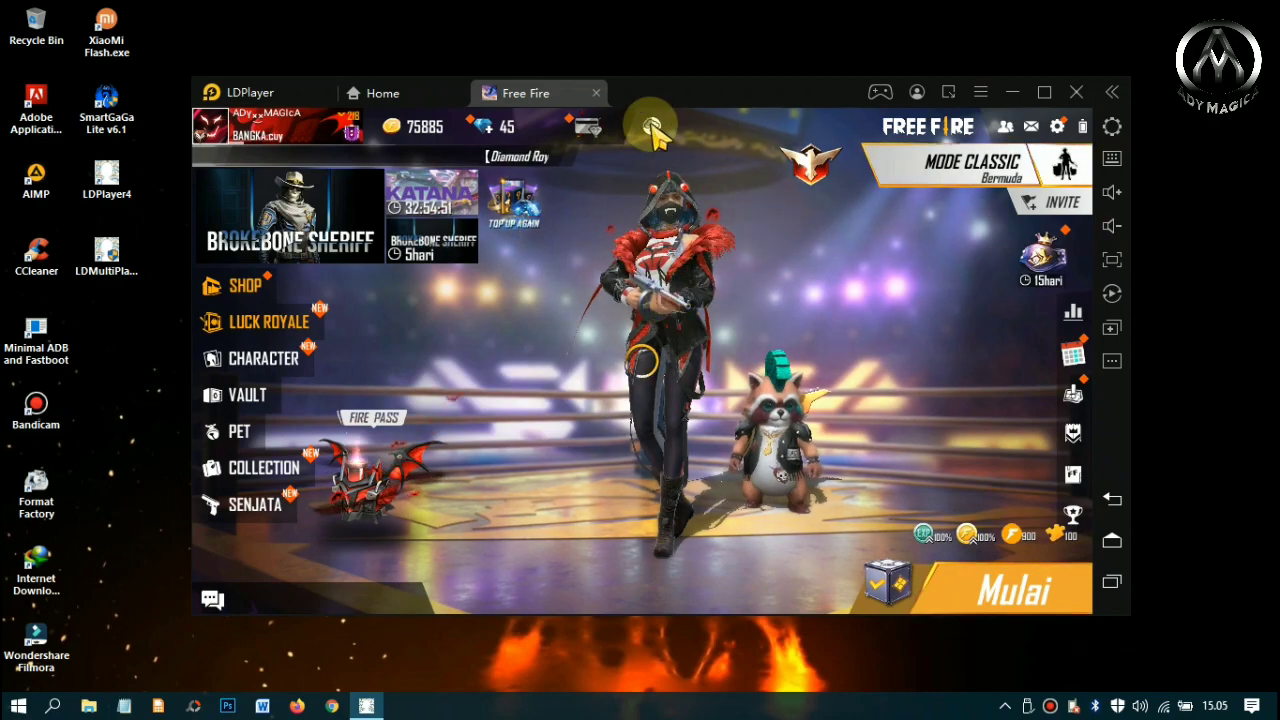
pyautogui.click(651, 127)
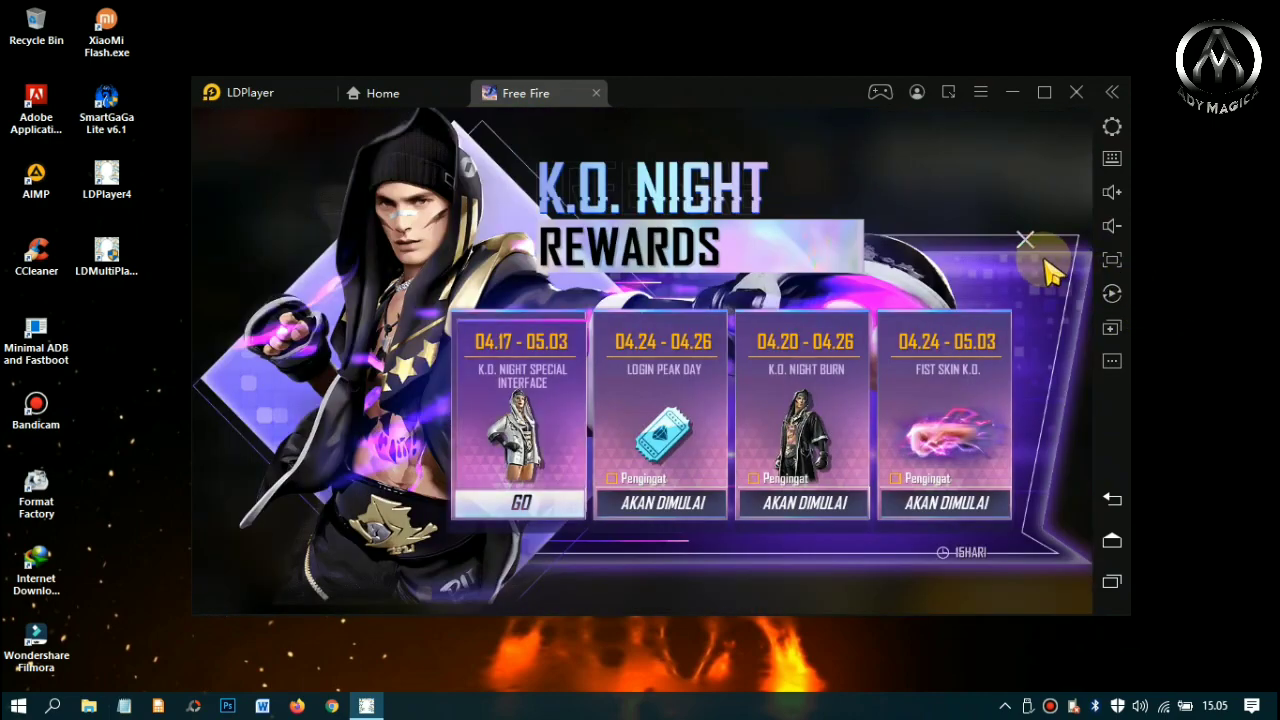
pyautogui.click(1021, 241)
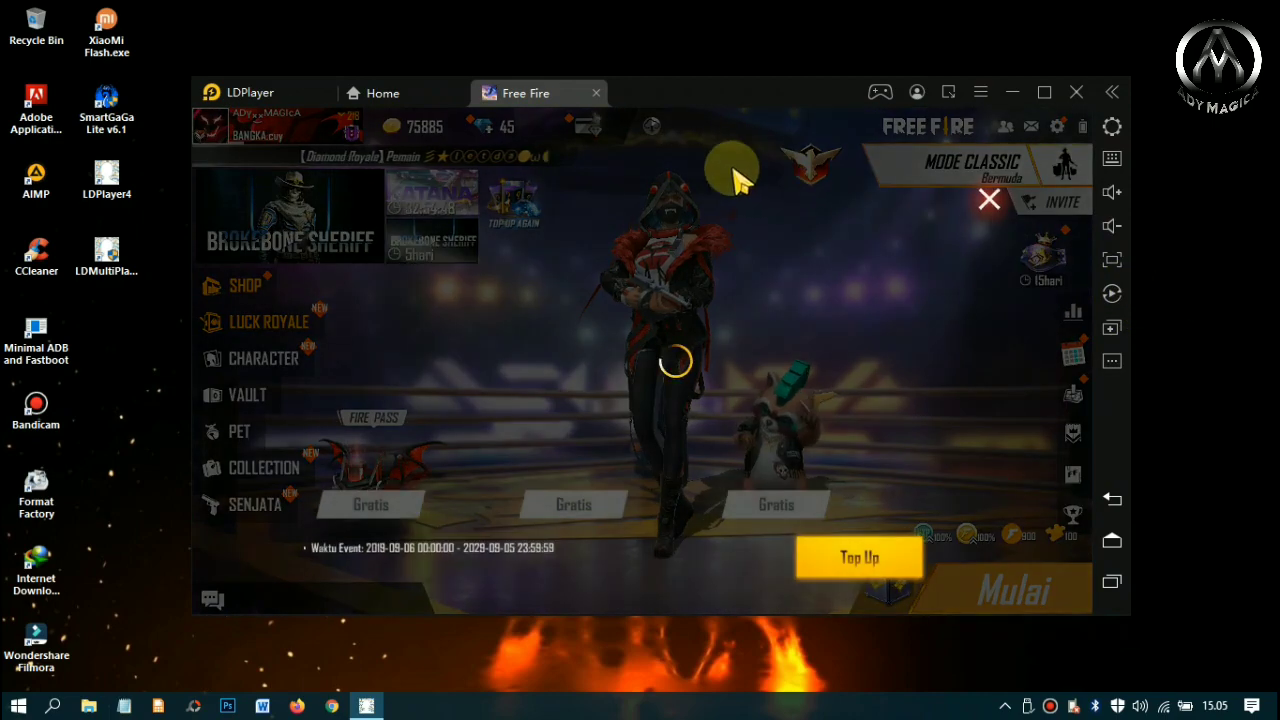
pyautogui.click(989, 200)
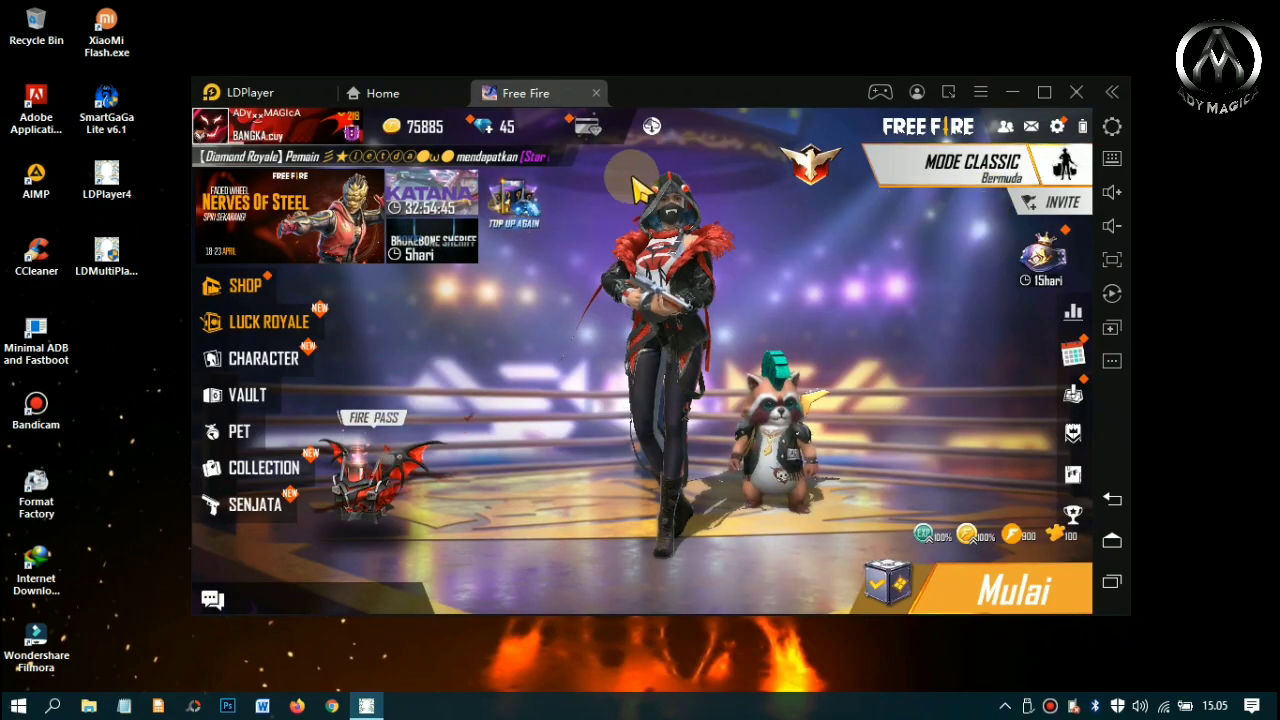
# - Stop the Costume/Collection pack and Pets Pack downloads in the game and close the download window
pyautogui.click(650, 128)
pyautogui.click(863, 224)
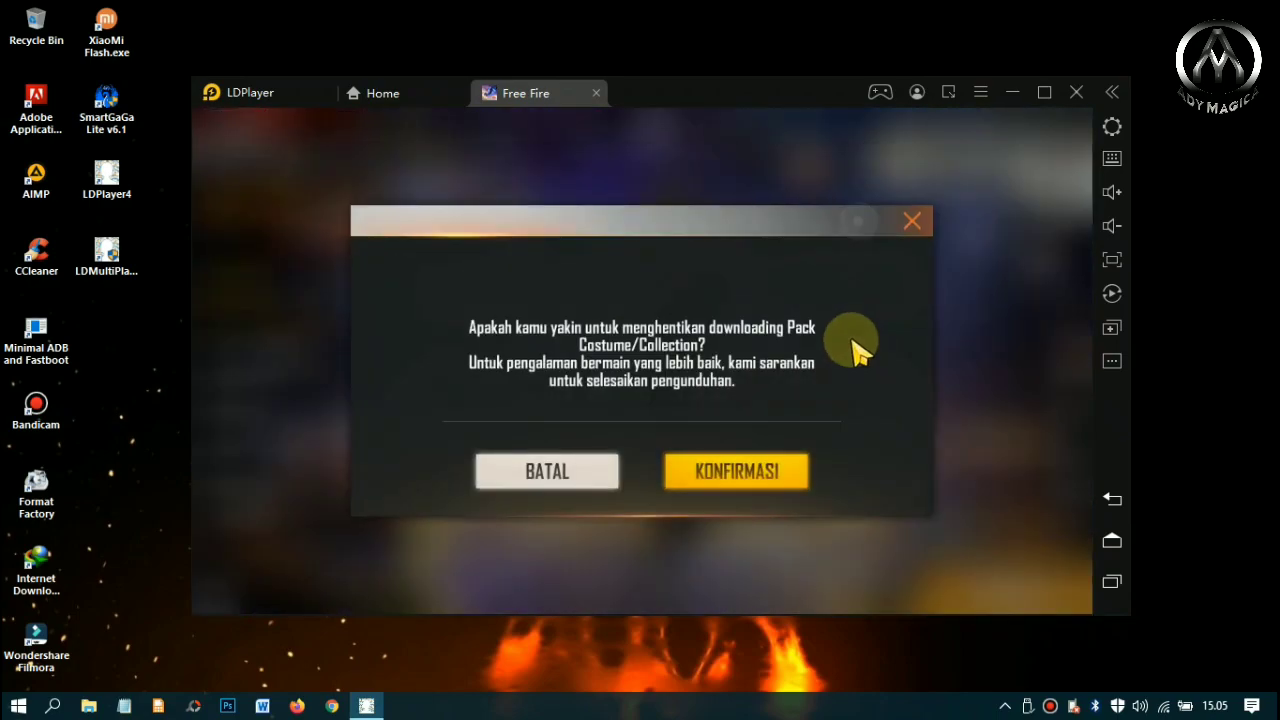
pyautogui.click(805, 466)
pyautogui.click(862, 438)
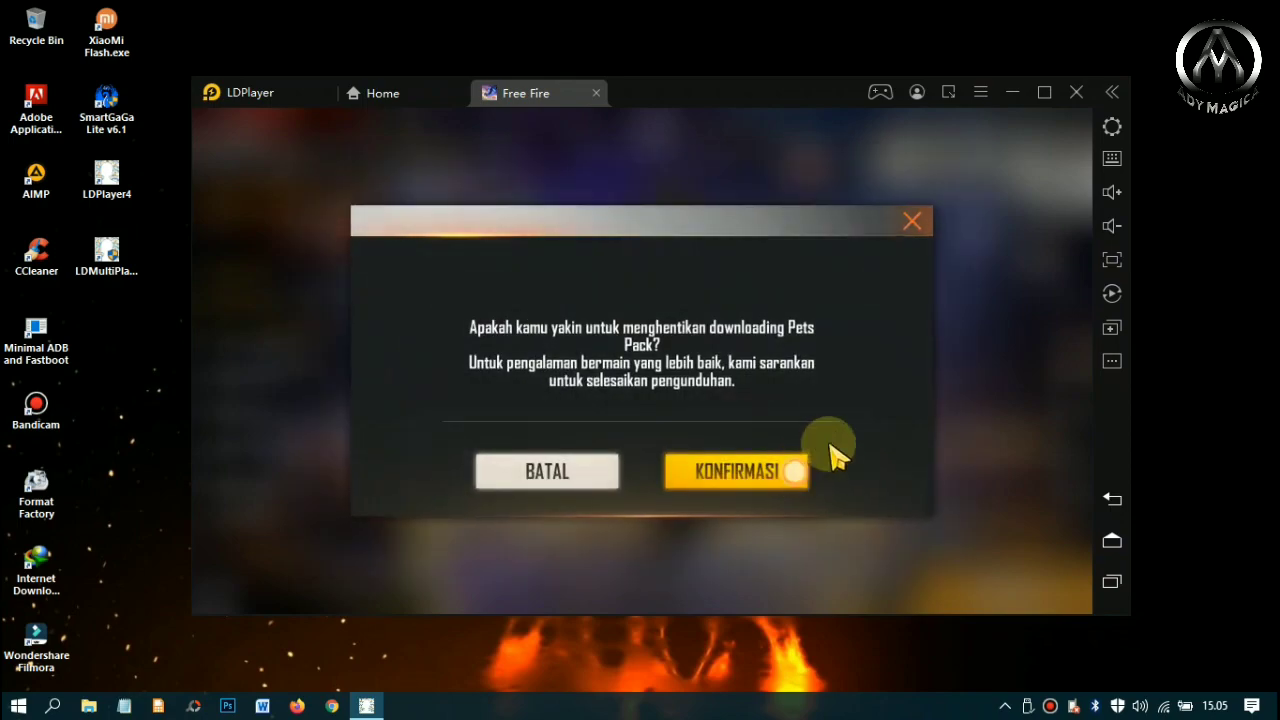
pyautogui.click(798, 463)
pyautogui.click(963, 174)
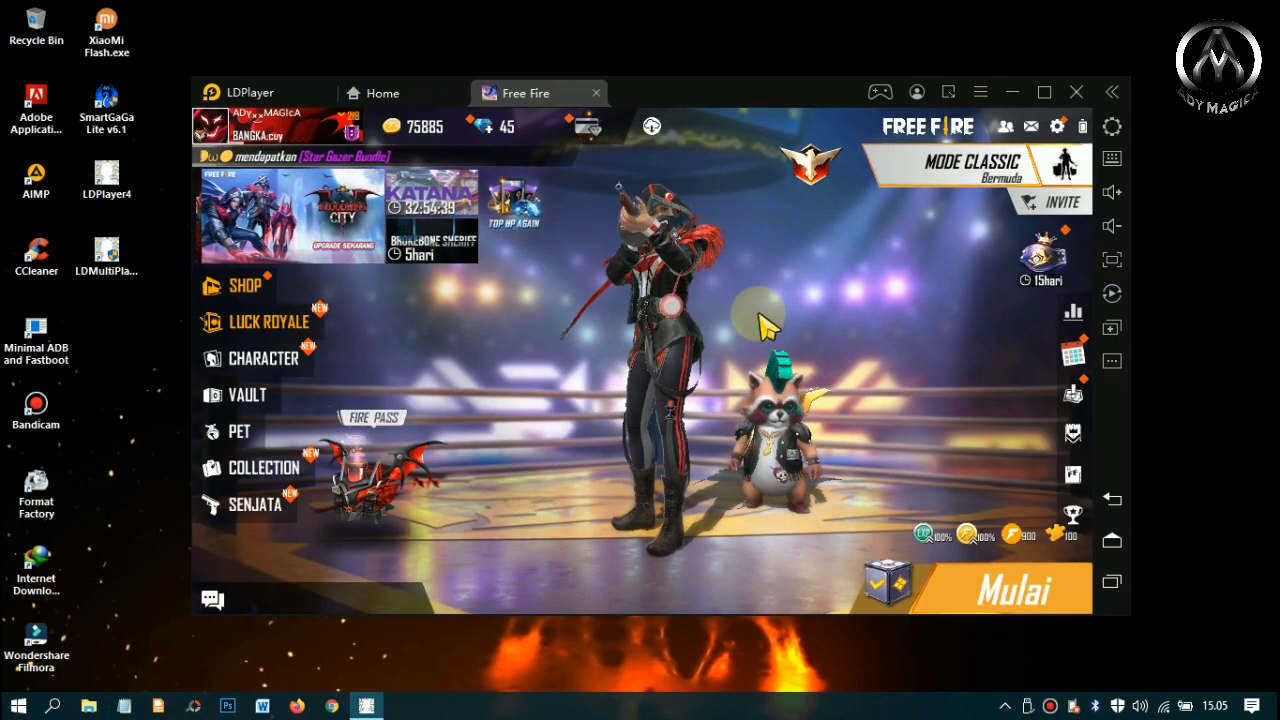
# - Set the graphics quality to Smooth in the Free Fire settings, after trying Standard
pyautogui.click(1055, 128)
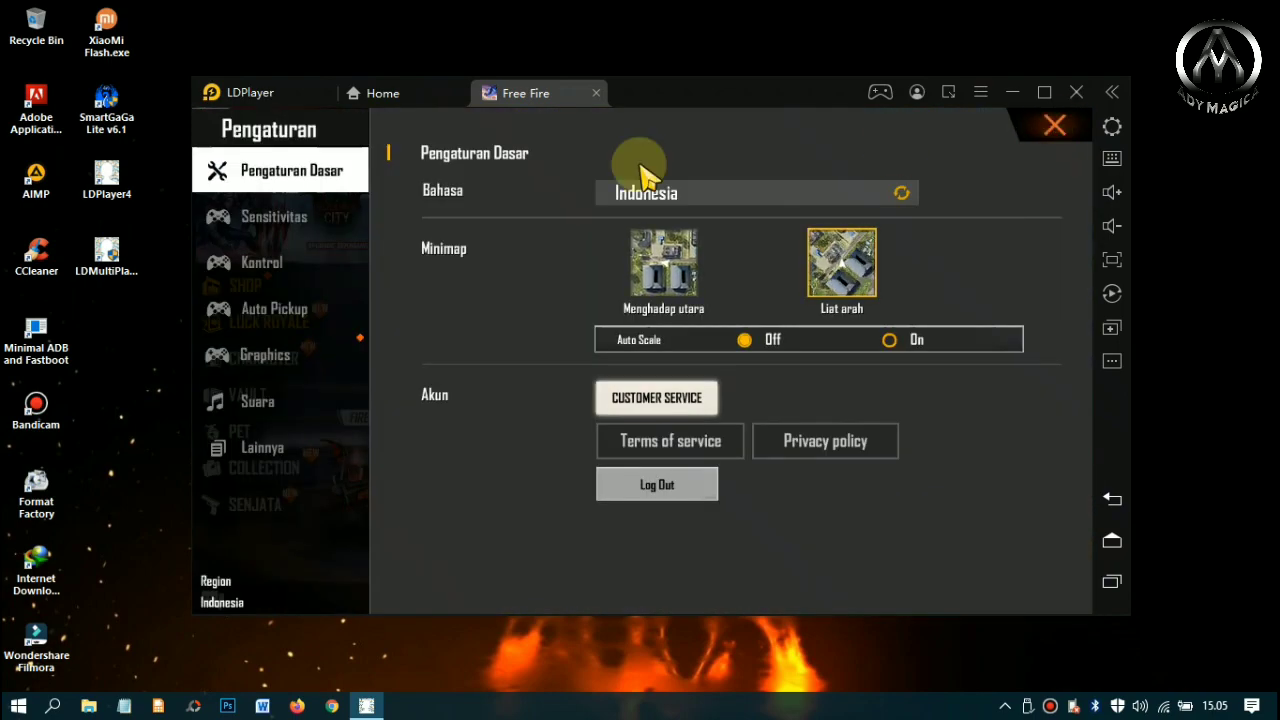
pyautogui.click(287, 352)
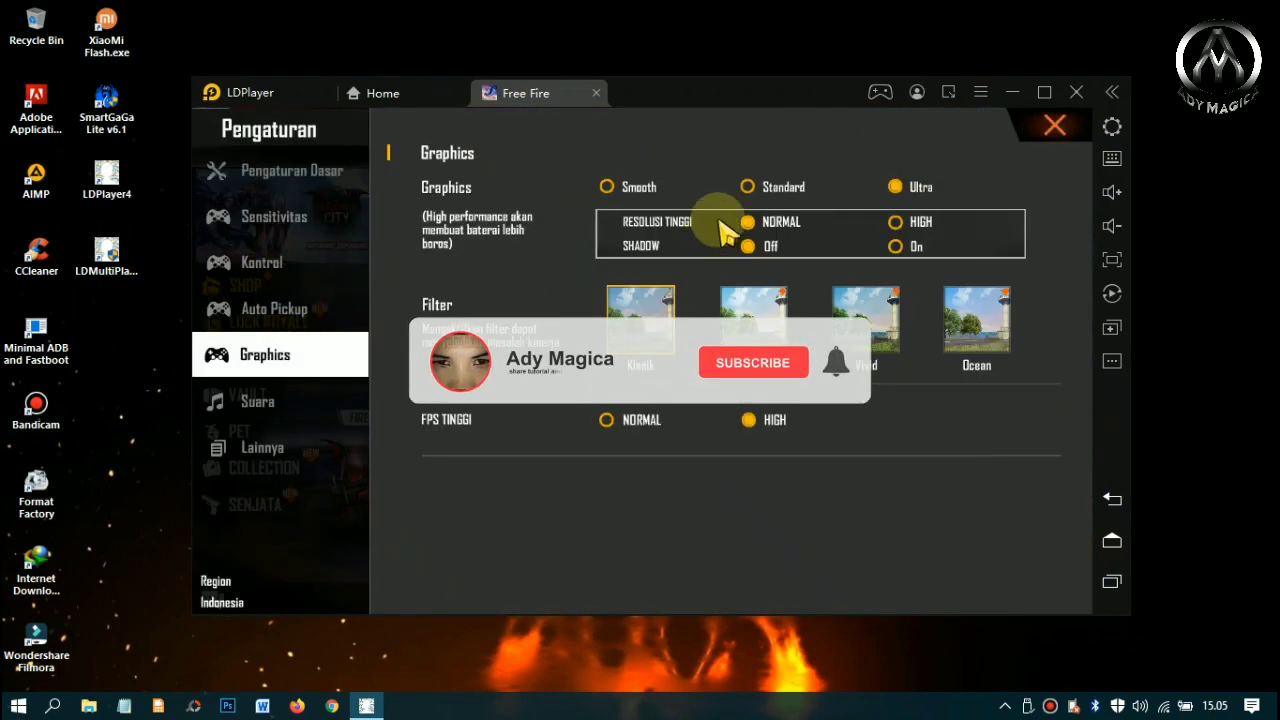
pyautogui.click(748, 187)
pyautogui.click(607, 187)
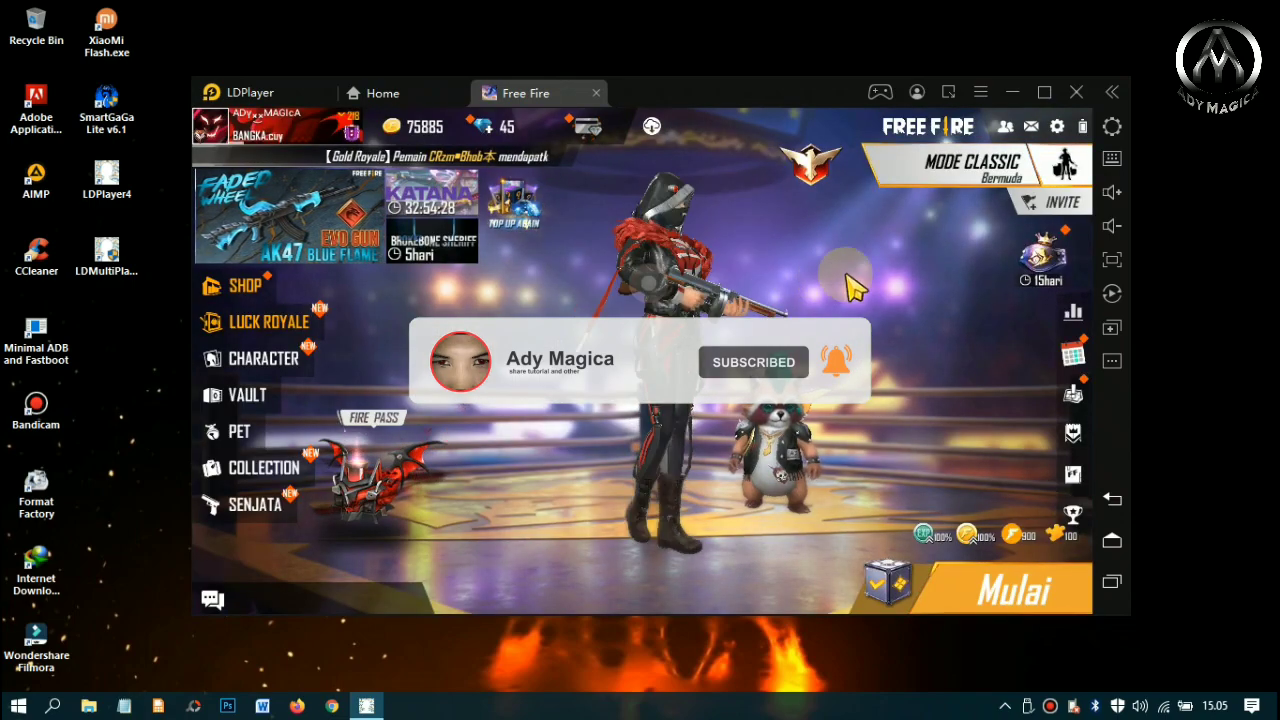
# - Open the weapon Armory from the game lobby and look through the Rifles and SMGs lists
pyautogui.click(258, 502)
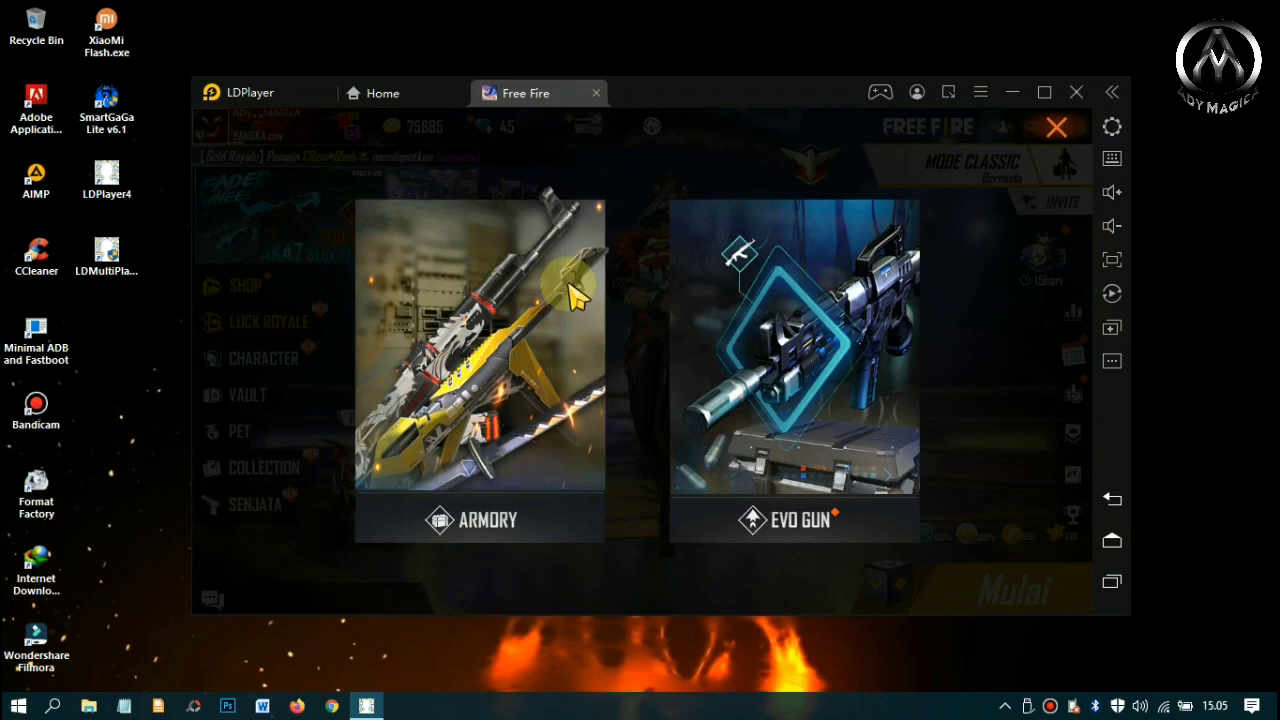
pyautogui.click(520, 352)
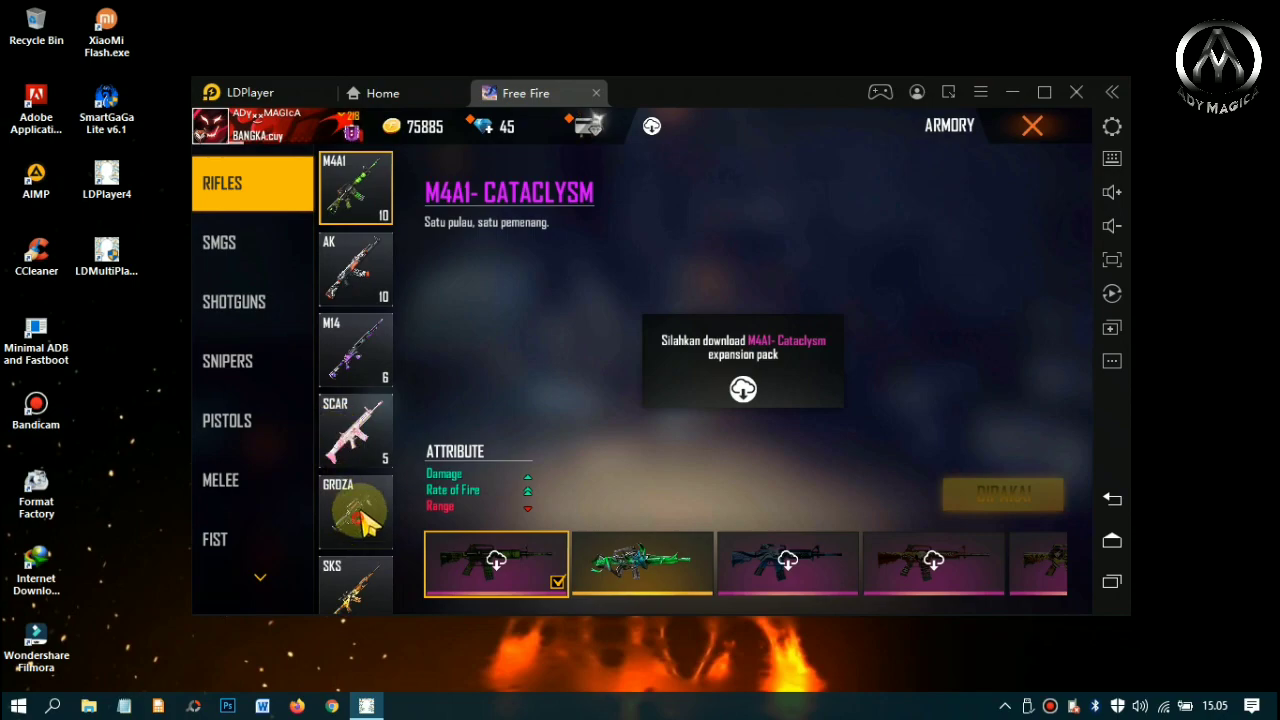
pyautogui.moveTo(362, 522); pyautogui.dragTo(394, 229)
pyautogui.click(251, 248)
pyautogui.moveTo(363, 491); pyautogui.dragTo(390, 222)
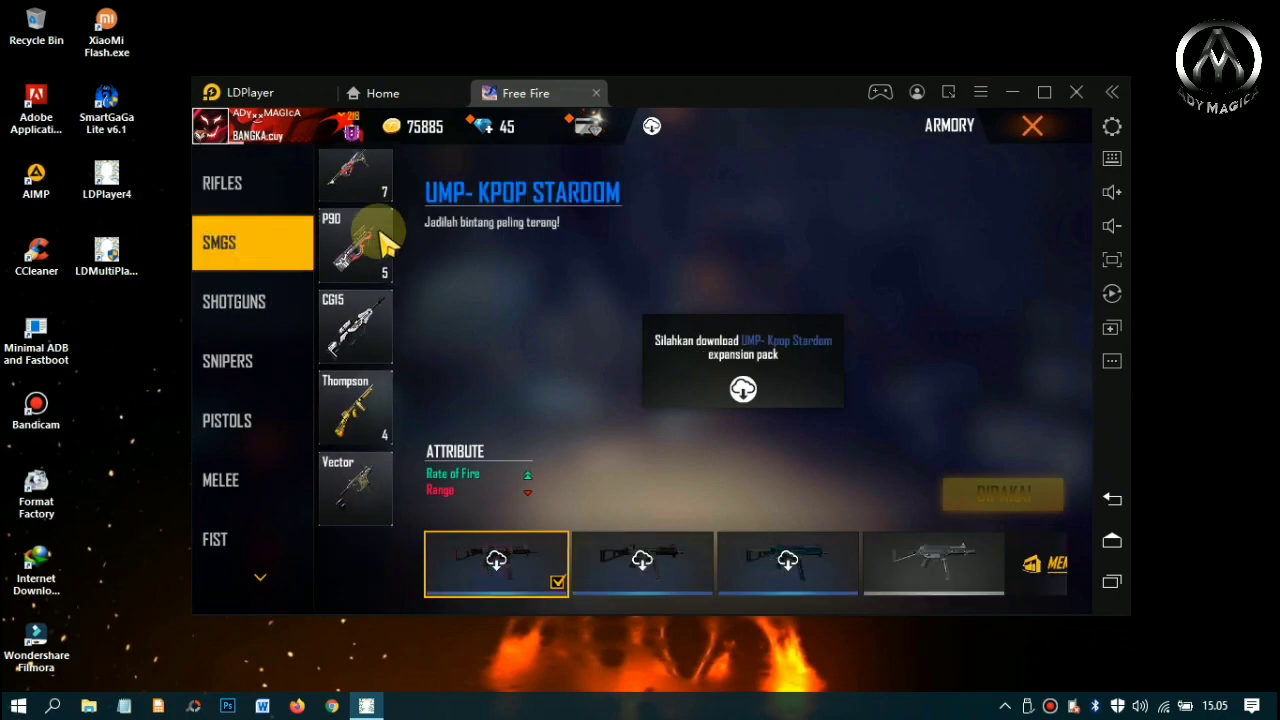
# - Equip the Lucky Koi skin on the Thompson in the SMGs category
pyautogui.click(348, 560)
pyautogui.click(355, 488)
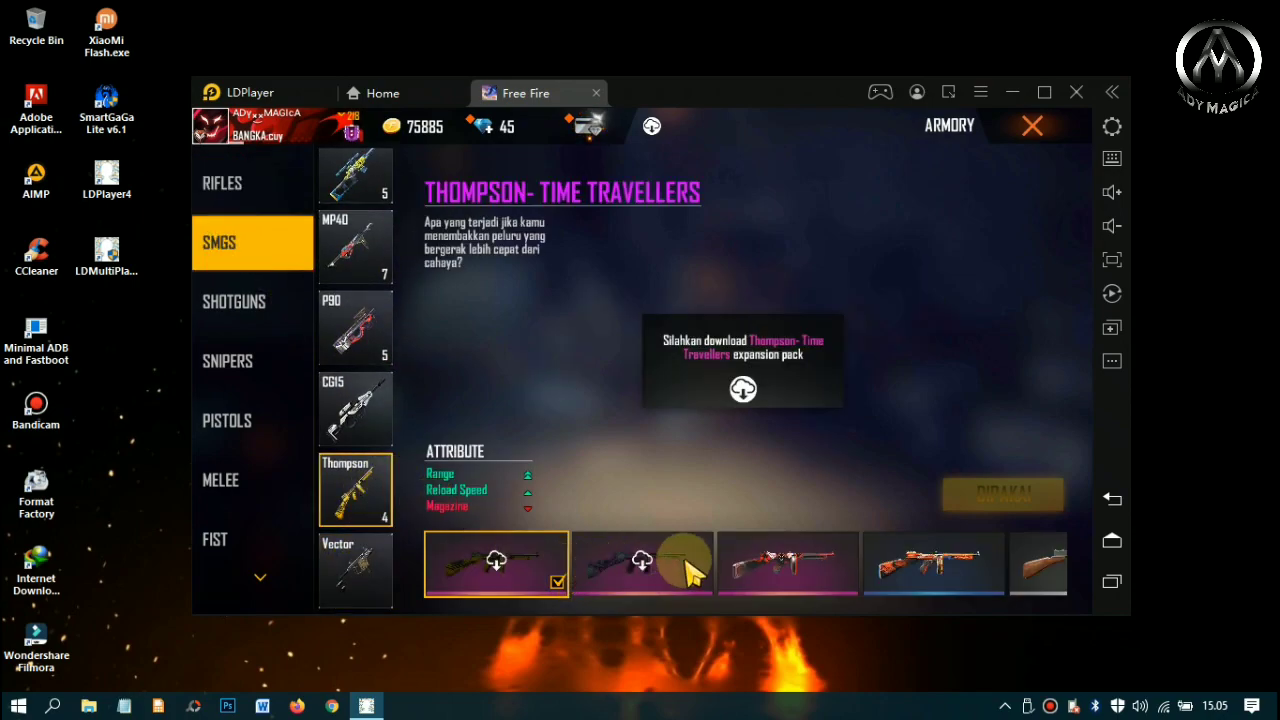
pyautogui.click(806, 565)
pyautogui.click(930, 566)
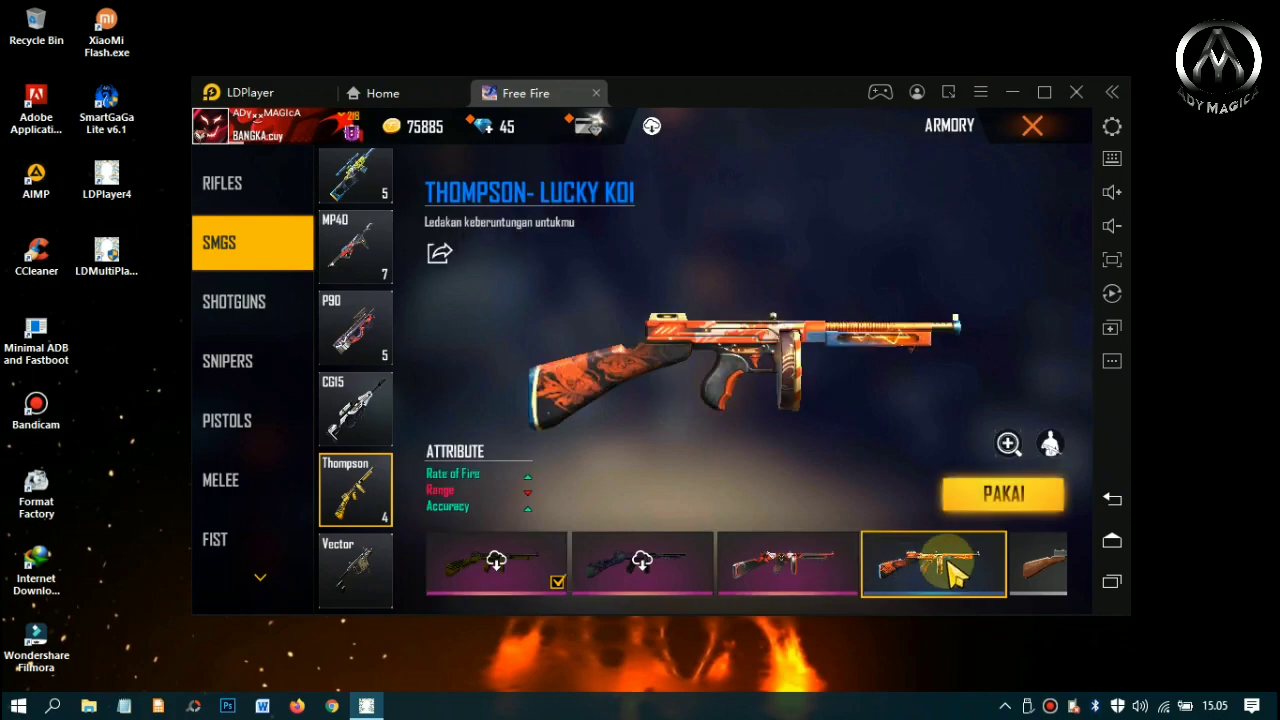
pyautogui.click(1003, 497)
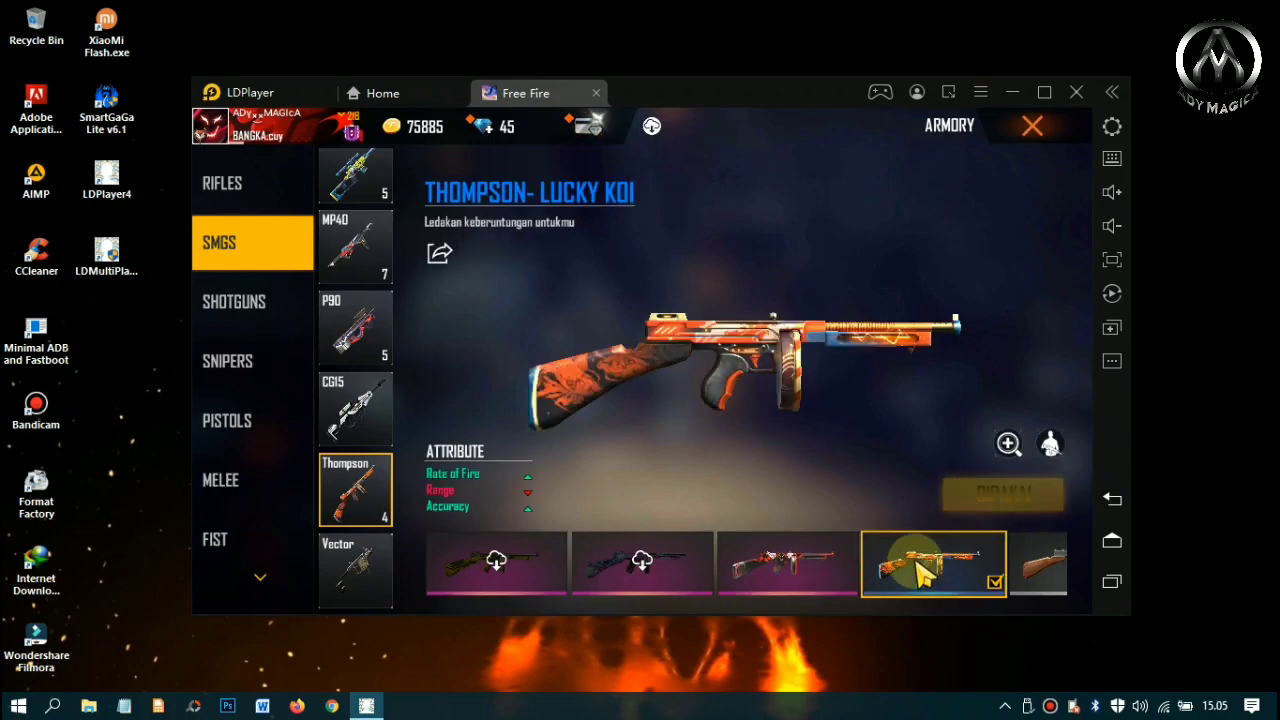
# - Check the available skins of the CG15, P90, MP40, VSS, MP5 and UMP in the SMGs category
pyautogui.click(366, 418)
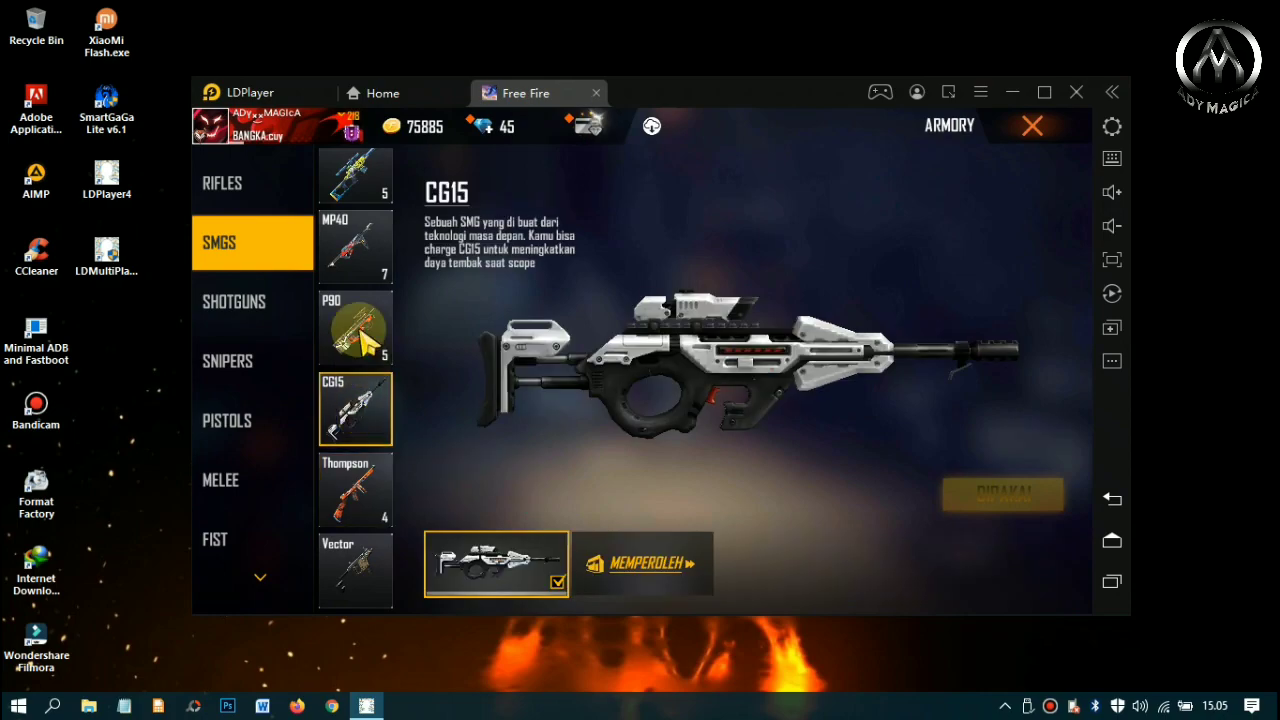
pyautogui.click(360, 338)
pyautogui.moveTo(955, 580); pyautogui.dragTo(380, 548)
pyautogui.click(366, 258)
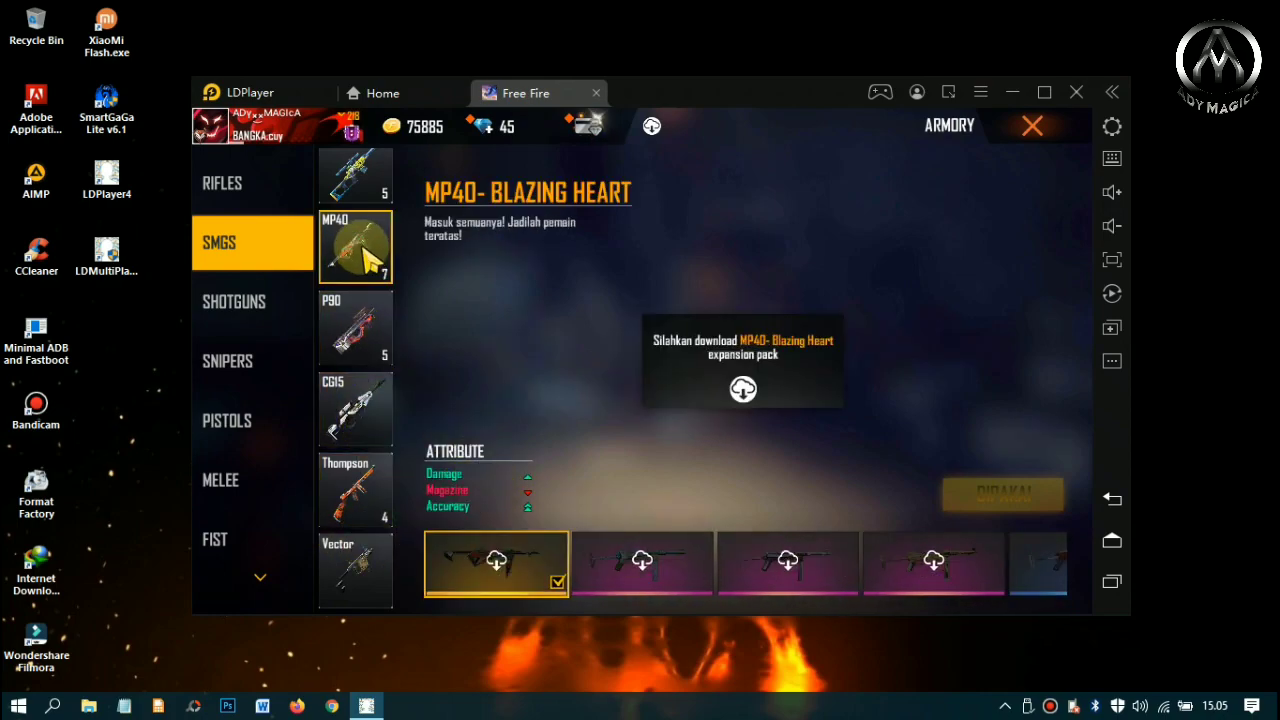
pyautogui.scroll(2, 385, 455)
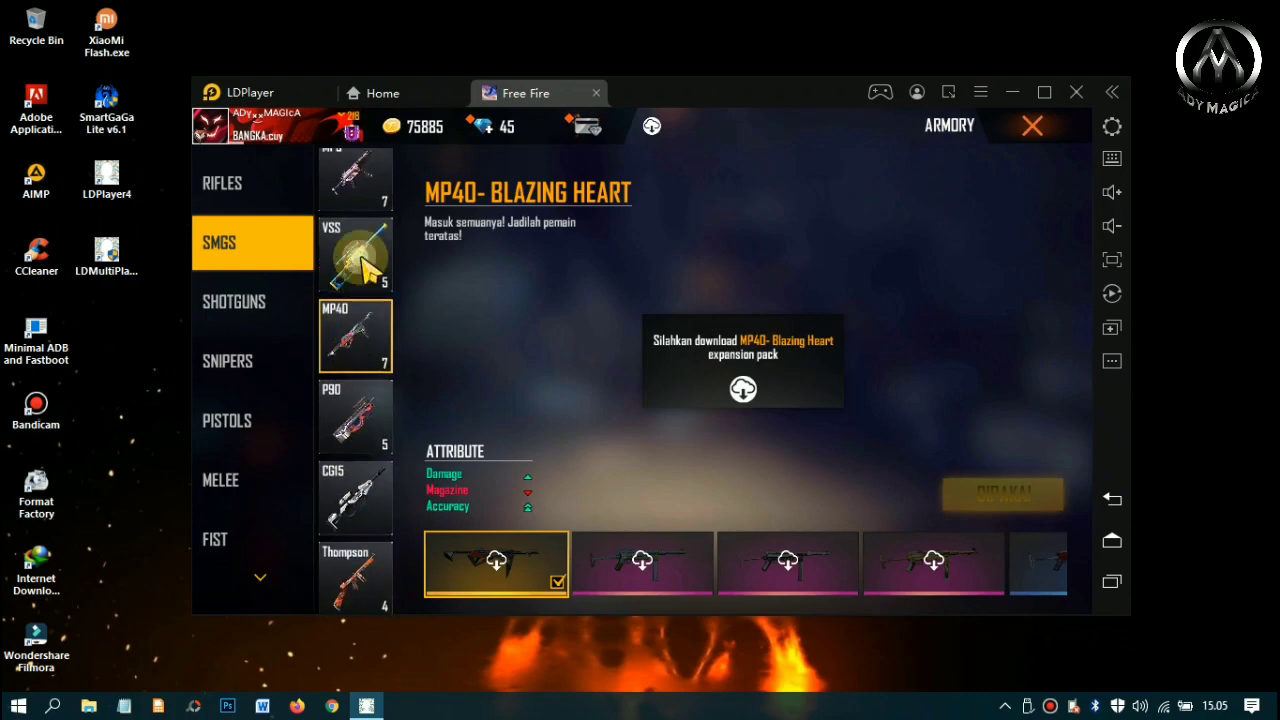
pyautogui.click(355, 245)
pyautogui.scroll(3, 385, 460)
pyautogui.scroll(-1, 385, 455)
pyautogui.click(355, 268)
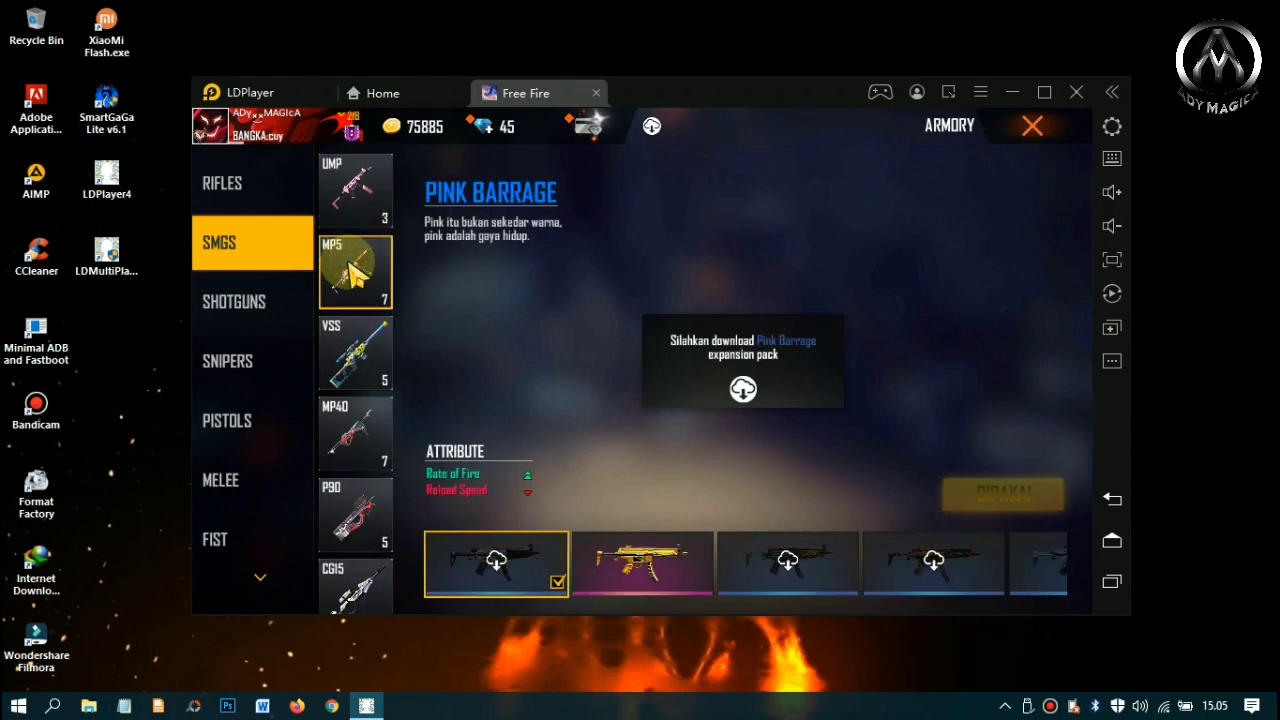
pyautogui.click(362, 210)
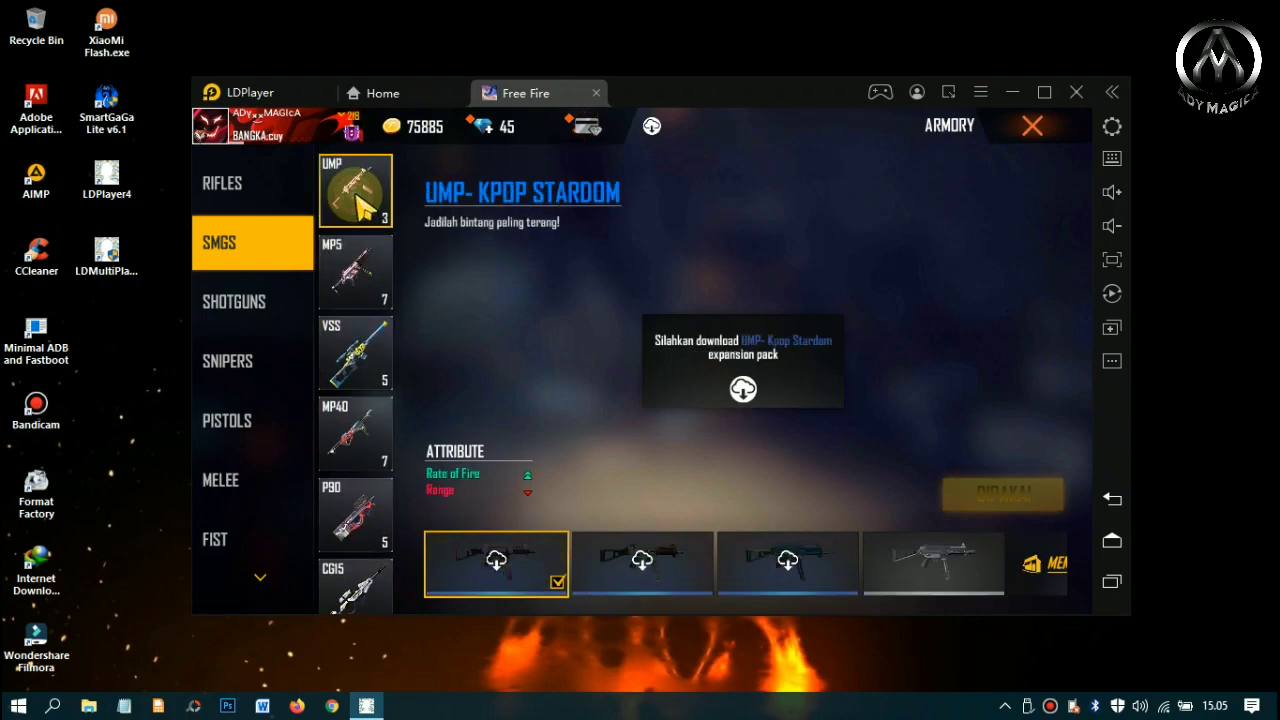
# - Show the skins of the AK in the Rifles category
pyautogui.click(262, 186)
pyautogui.click(370, 274)
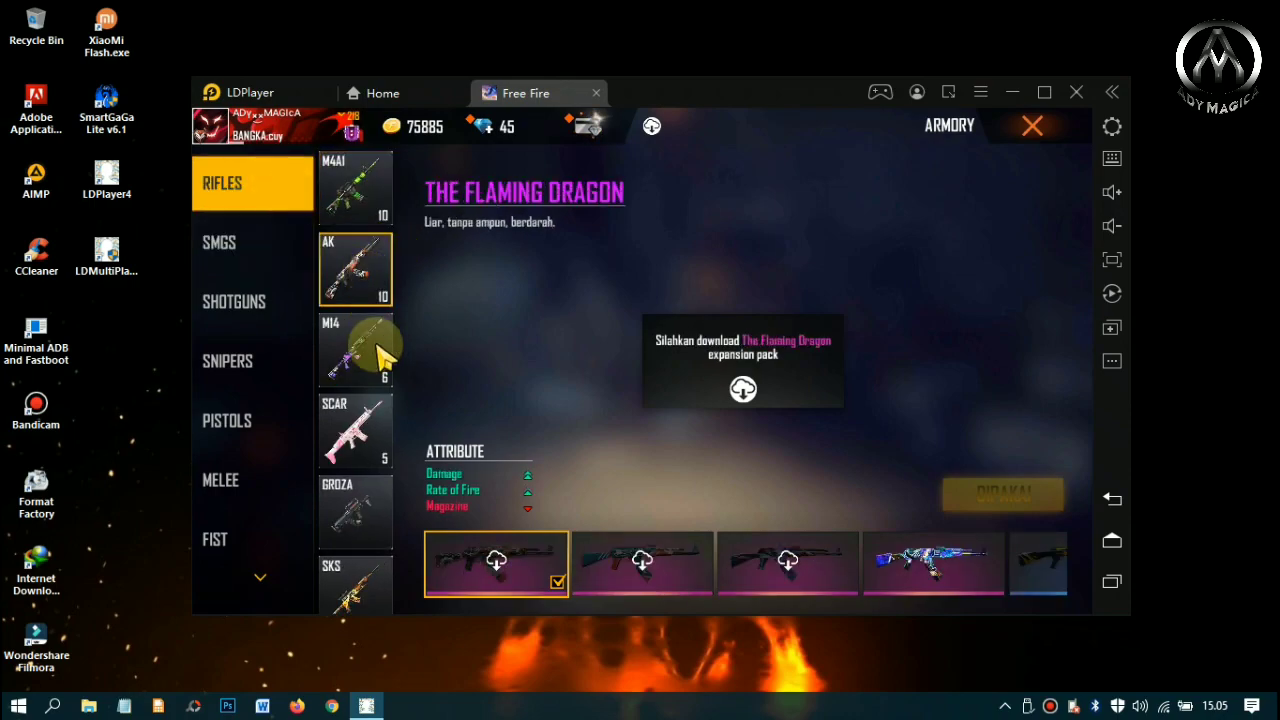